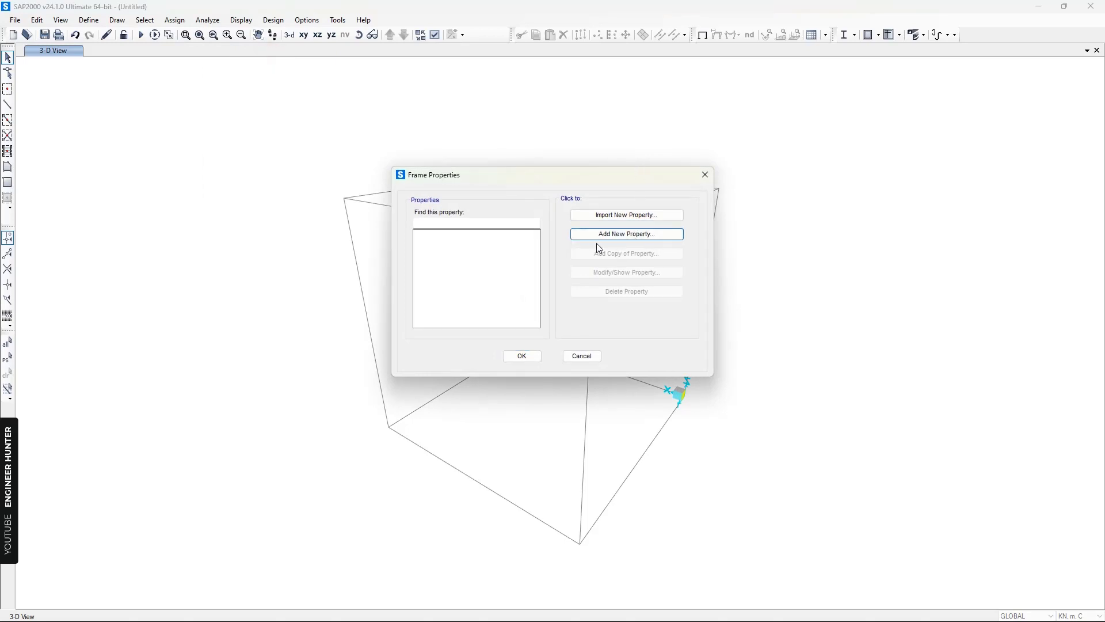
# Add a new frame section property of type Other, defined with the Section Designer.
pyautogui.click(629, 236)
pyautogui.moveTo(561, 157); pyautogui.dragTo(458, 136)
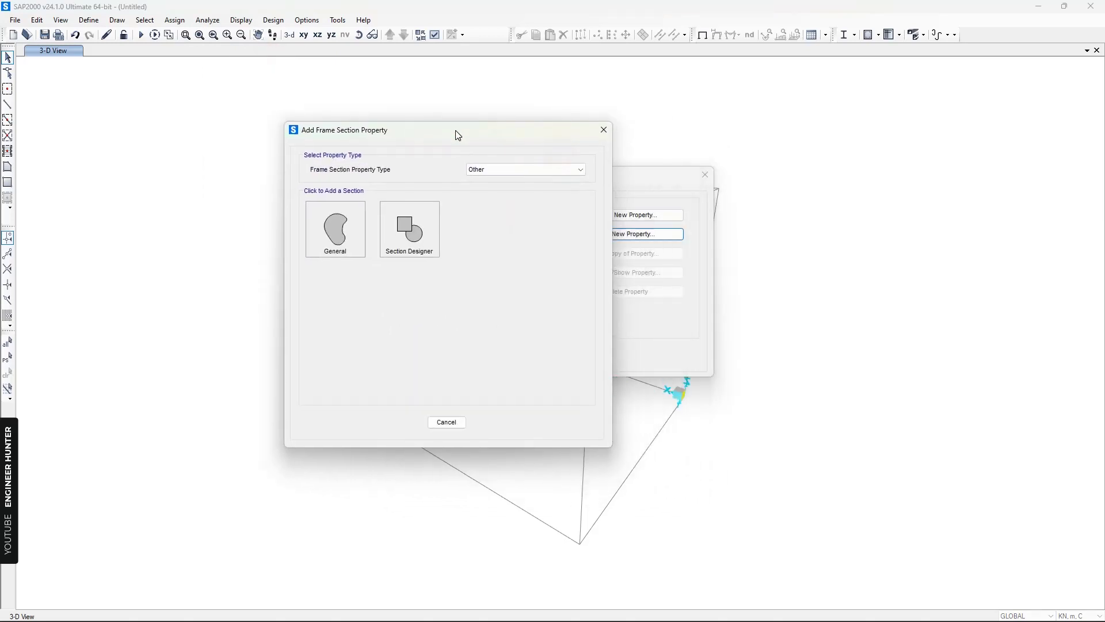
pyautogui.click(516, 168)
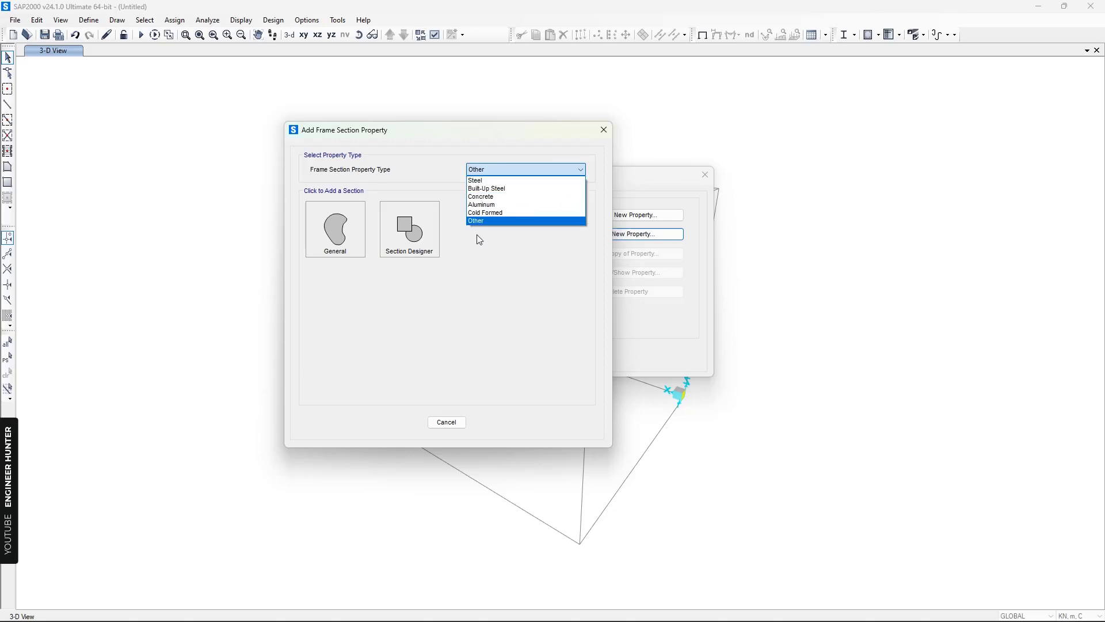
pyautogui.click(483, 180)
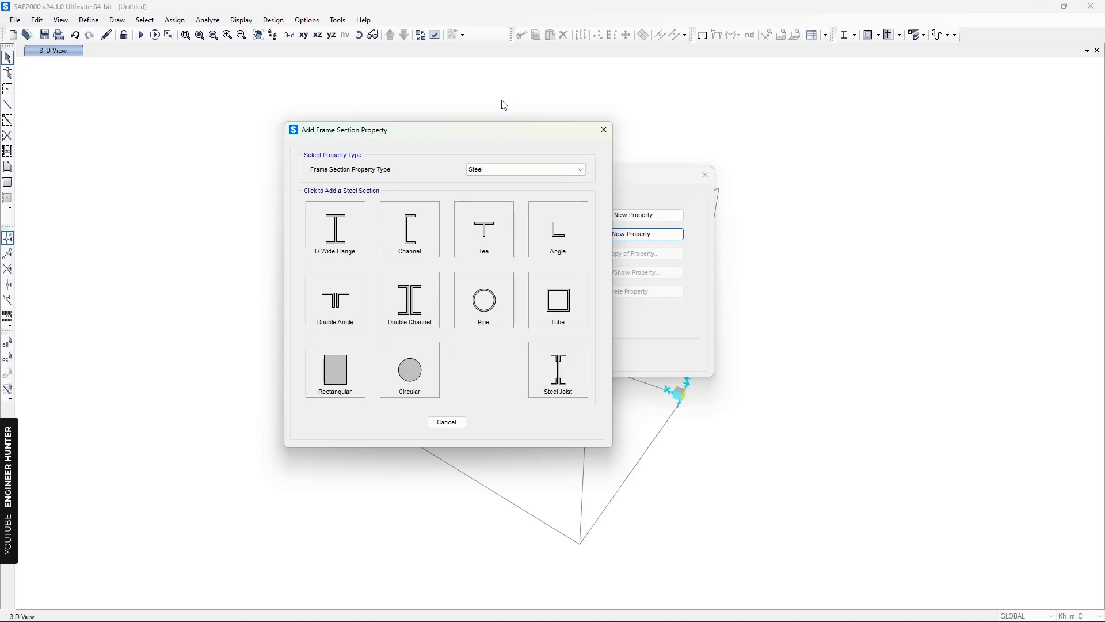
pyautogui.click(498, 169)
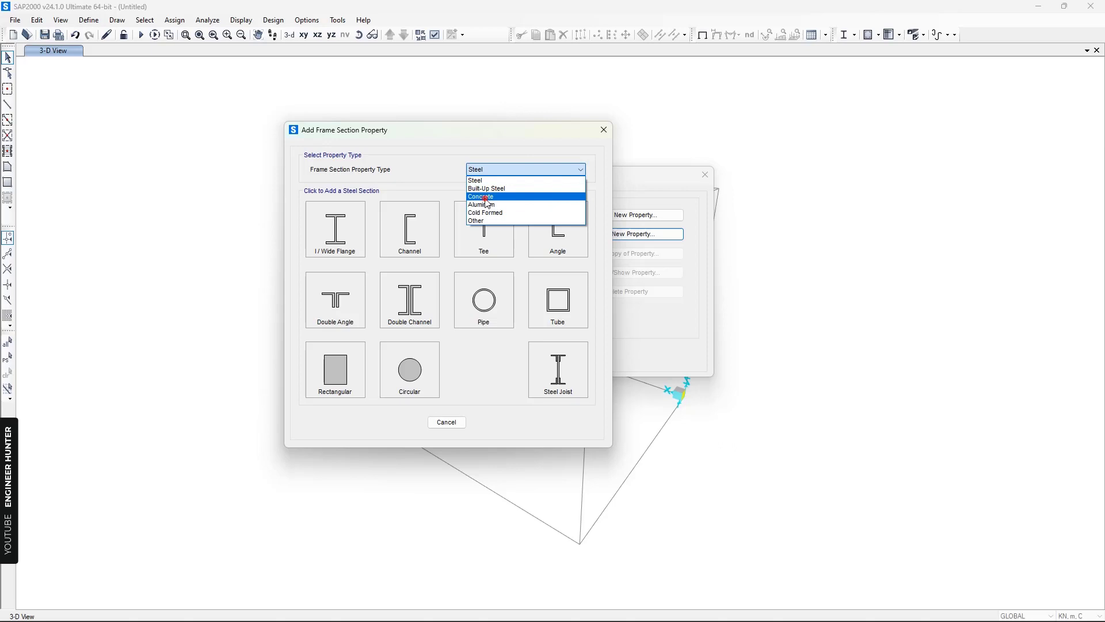
pyautogui.click(479, 191)
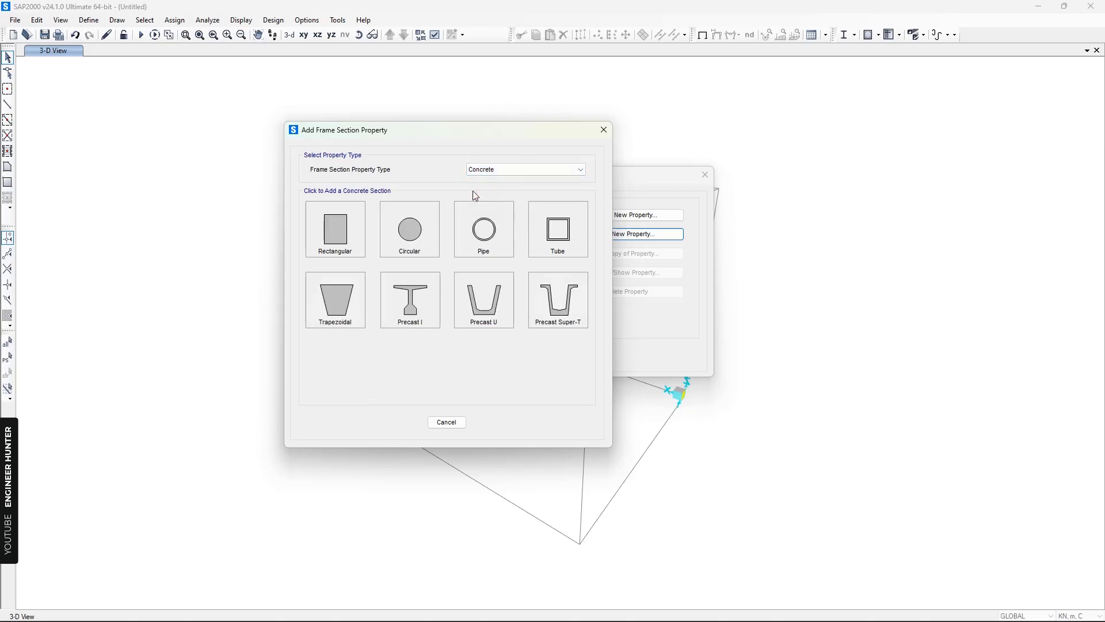
pyautogui.click(509, 169)
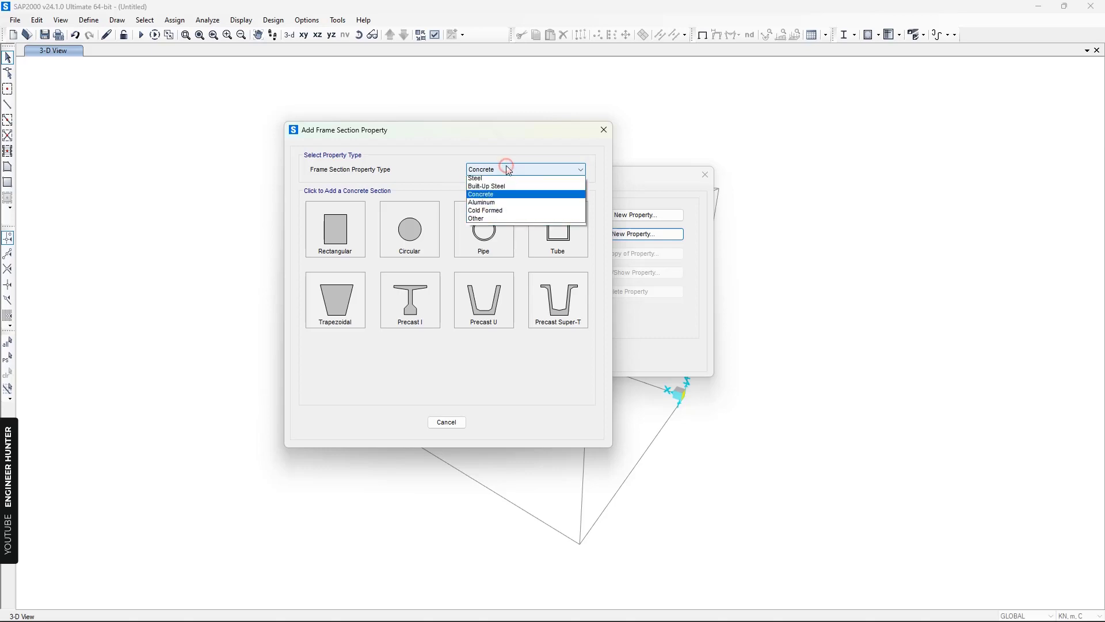
pyautogui.click(473, 217)
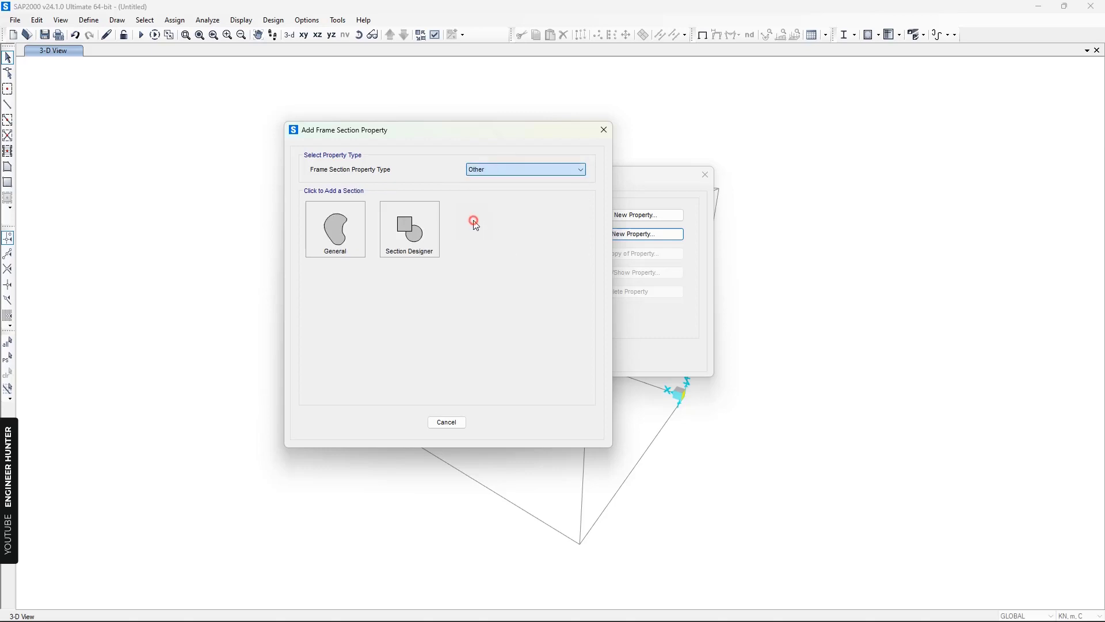
pyautogui.click(404, 233)
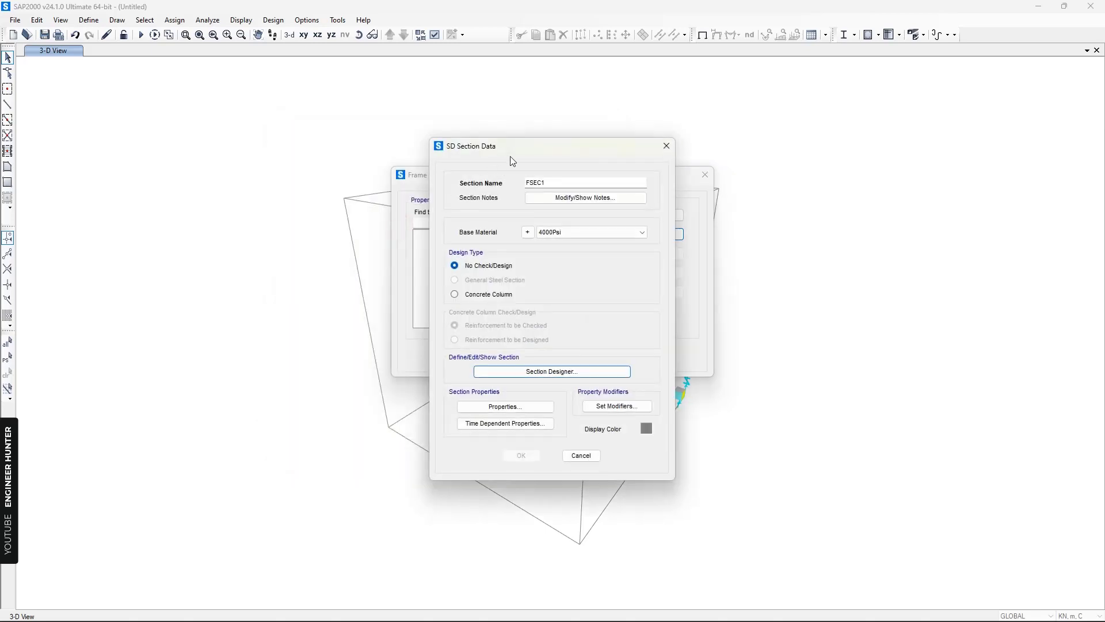
# Set the section's base material to A992Fy50 and its design type to No Check/Design.
pyautogui.moveTo(517, 148); pyautogui.dragTo(476, 103)
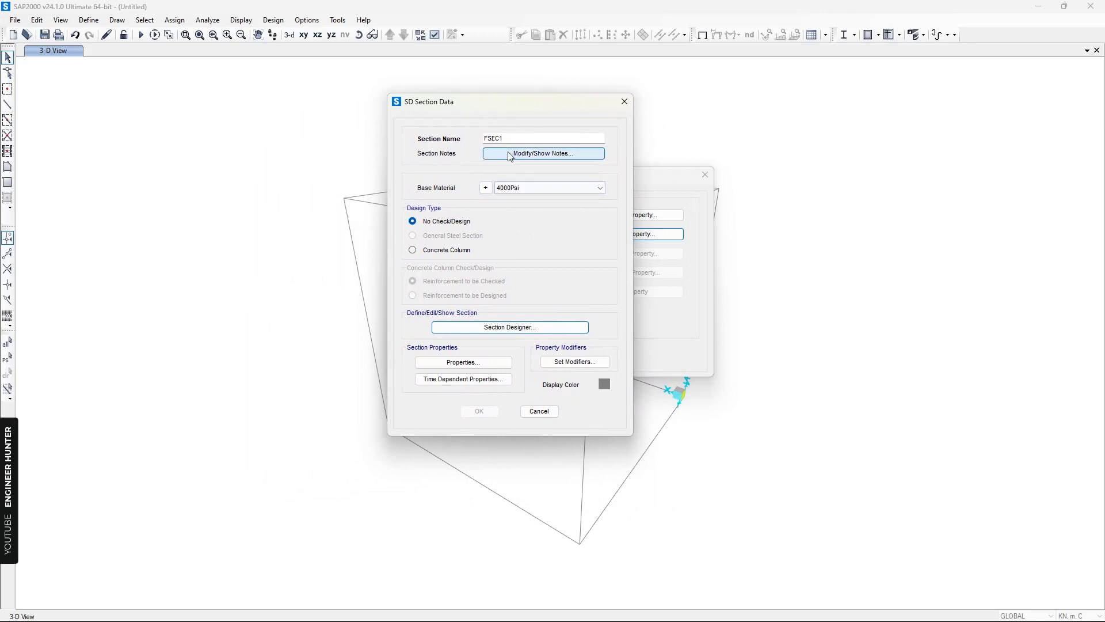
pyautogui.click(512, 187)
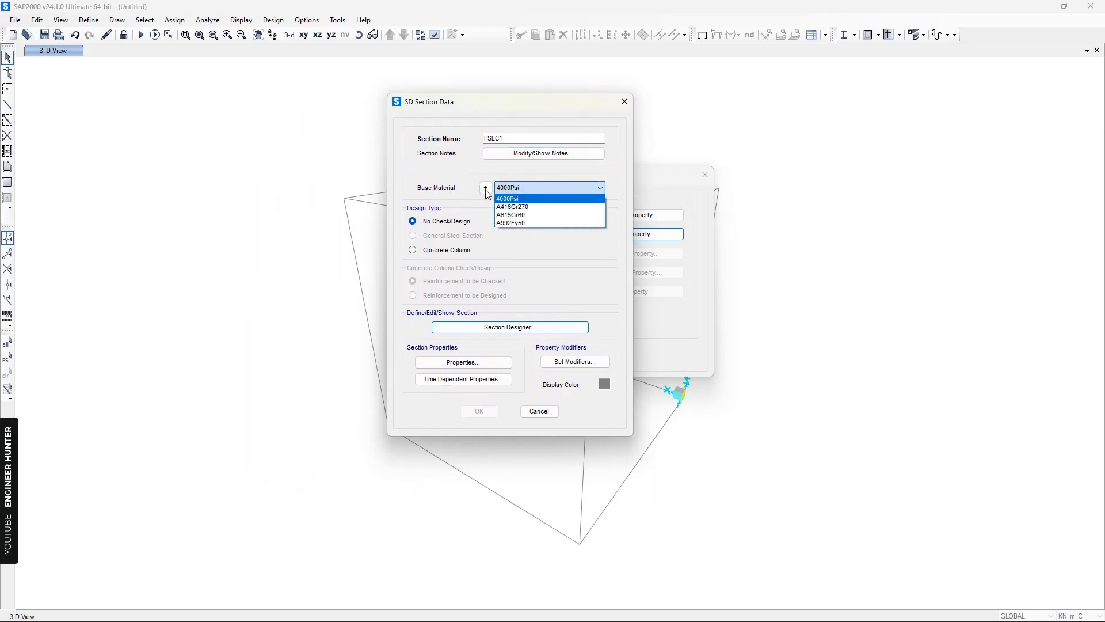
pyautogui.click(453, 190)
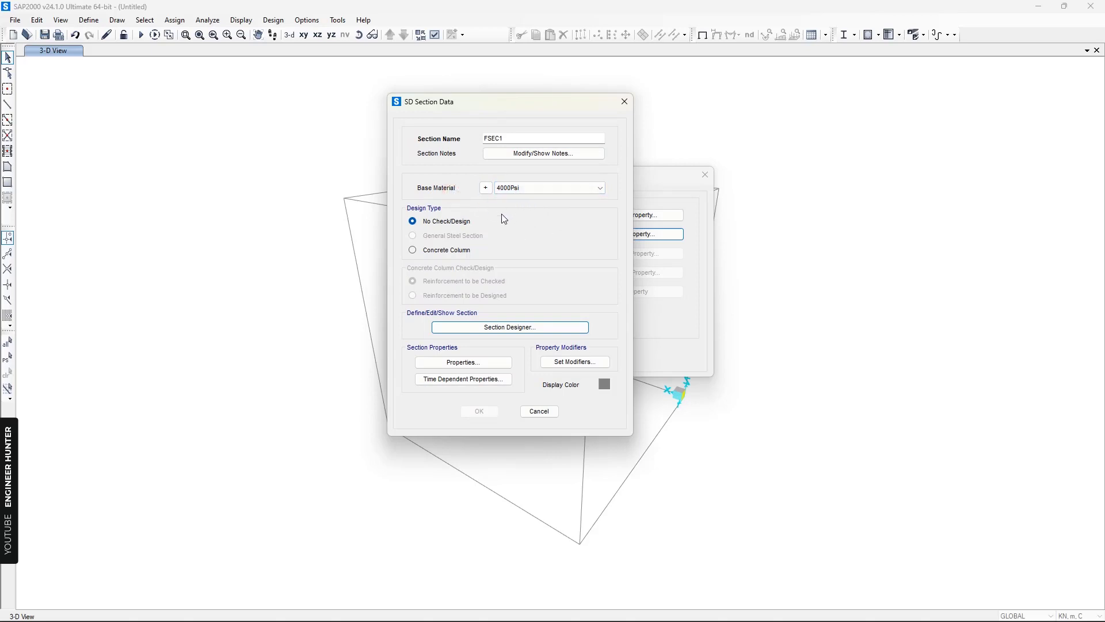
pyautogui.click(514, 188)
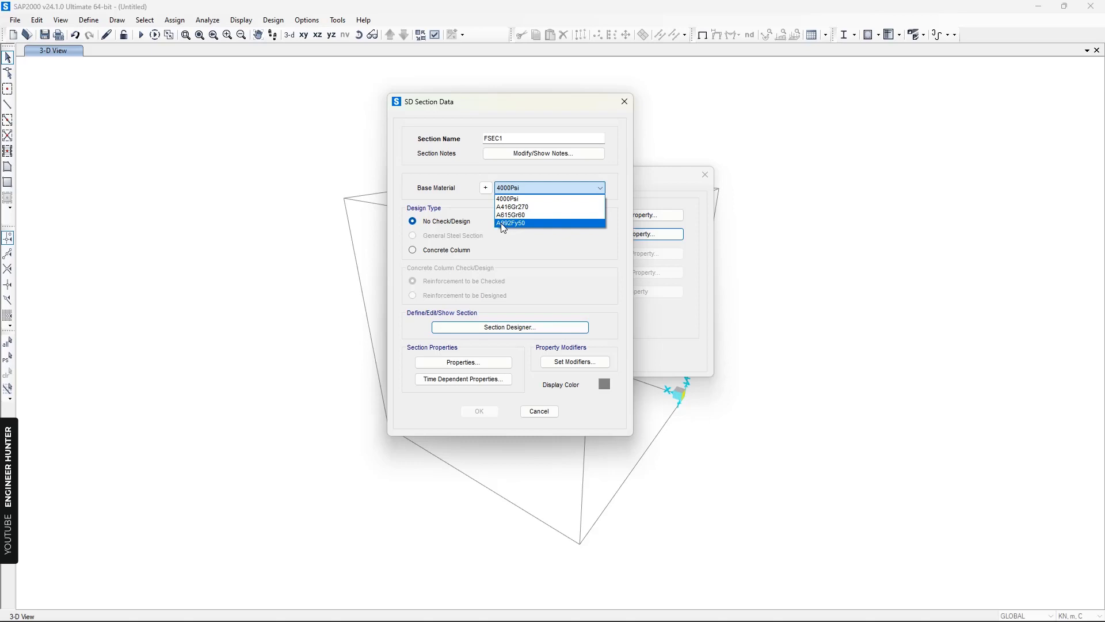
pyautogui.click(503, 223)
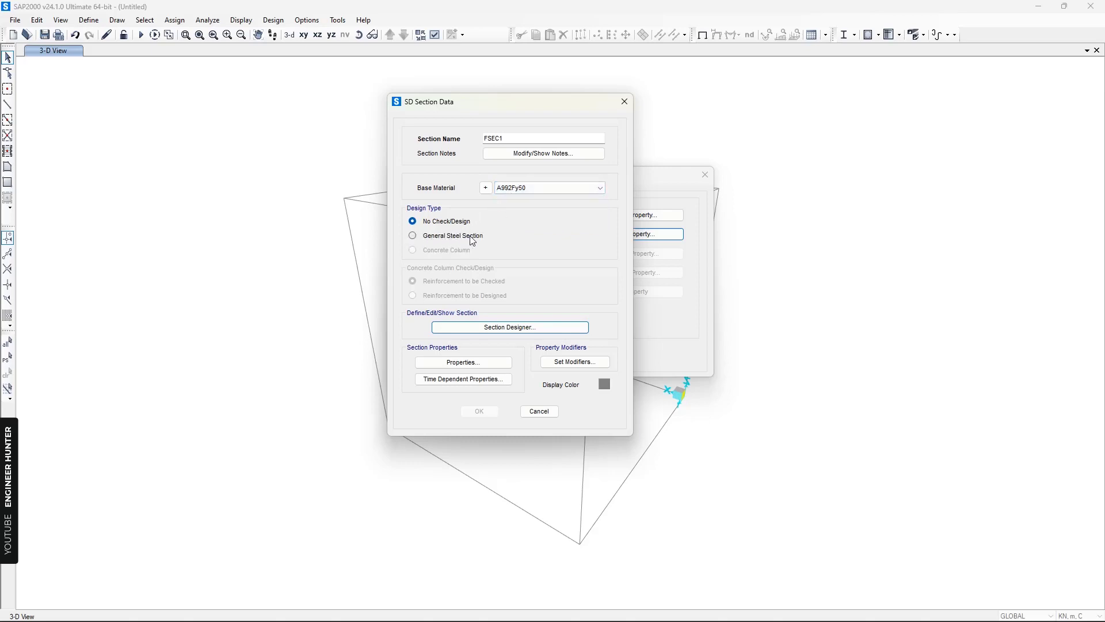
pyautogui.click(433, 238)
pyautogui.click(436, 222)
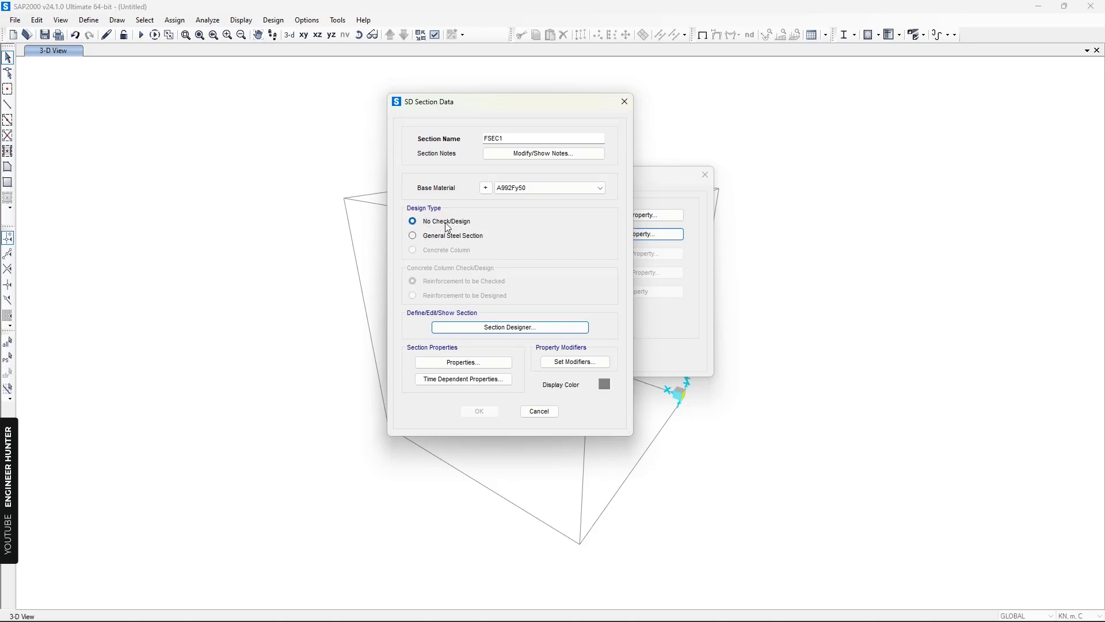
# Review the section's property modifiers and its calculated section properties.
pyautogui.click(579, 361)
pyautogui.click(581, 371)
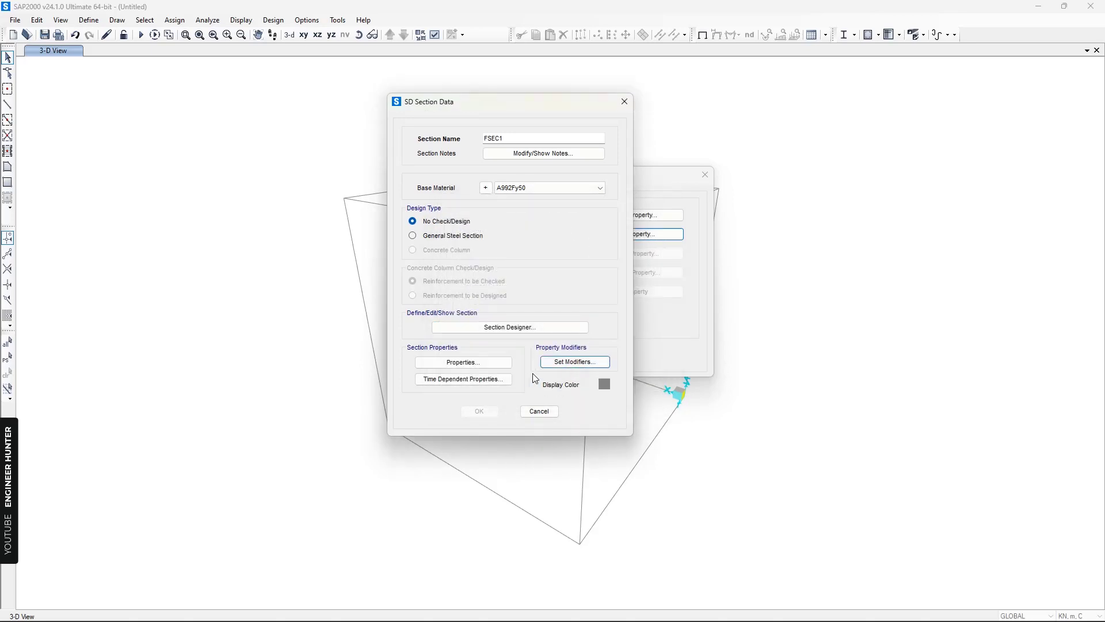
pyautogui.click(468, 367)
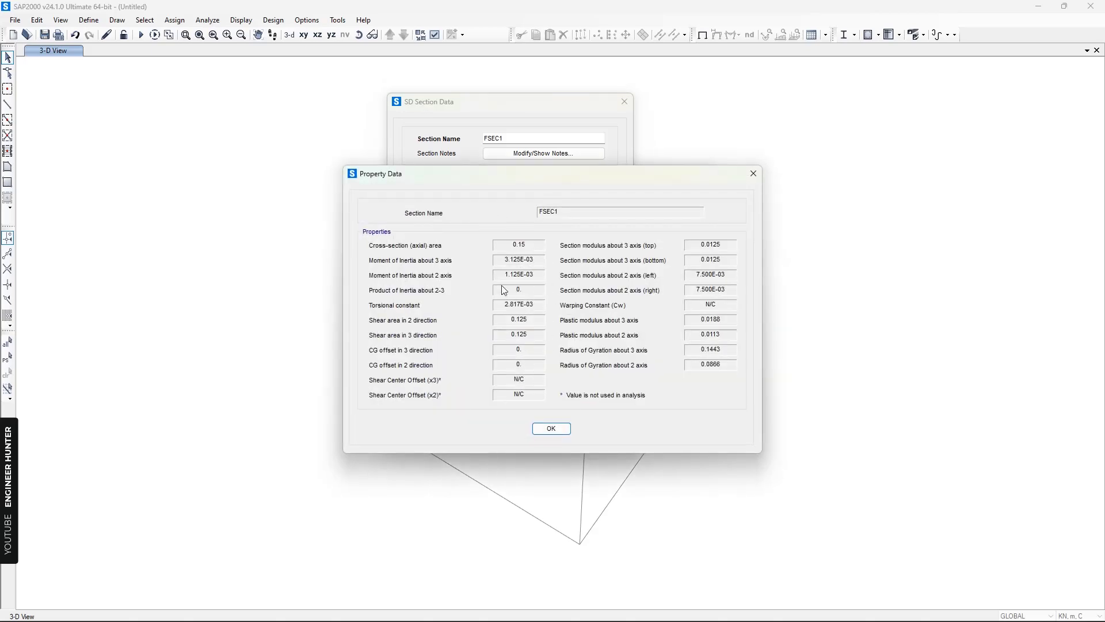
pyautogui.click(551, 429)
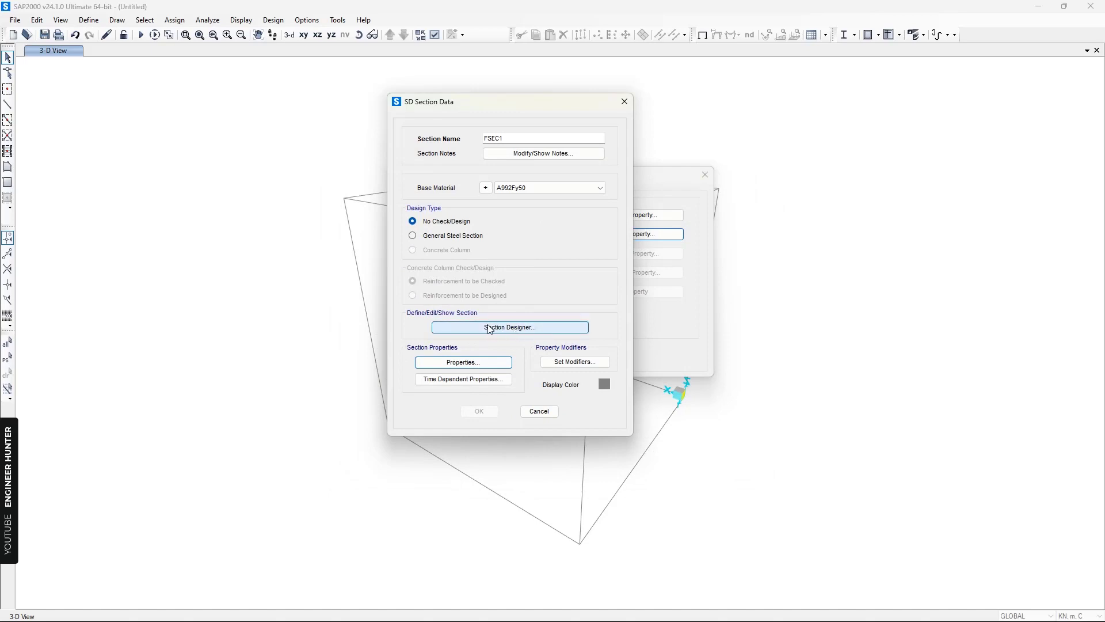
# Open the section for drawing in the Section Designer and place a steel I-section centred on the origin.
pyautogui.click(518, 328)
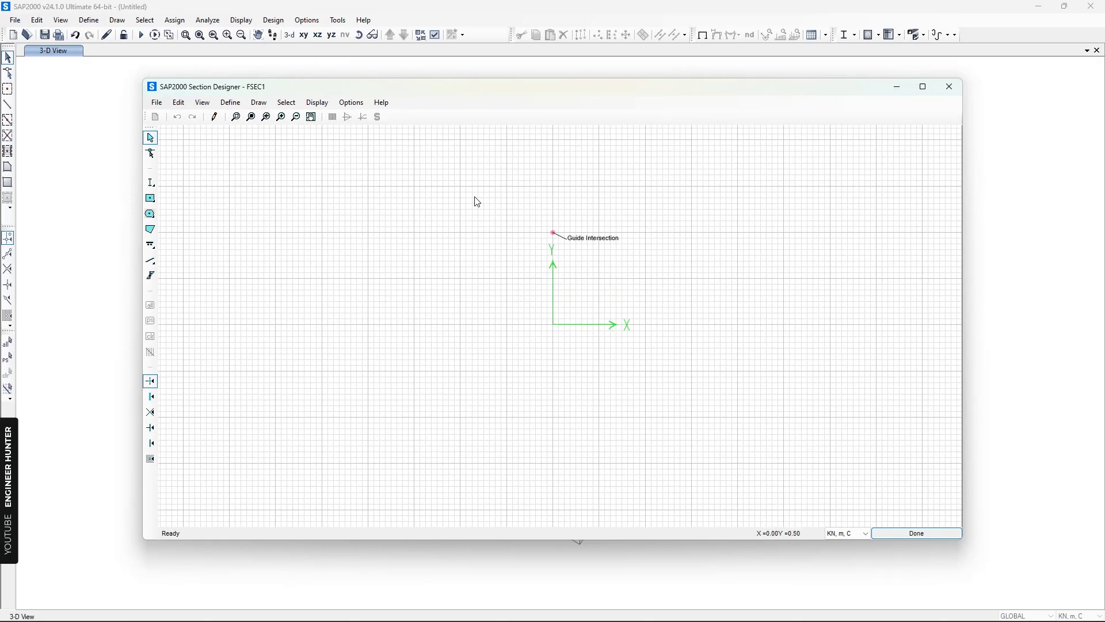
pyautogui.click(152, 184)
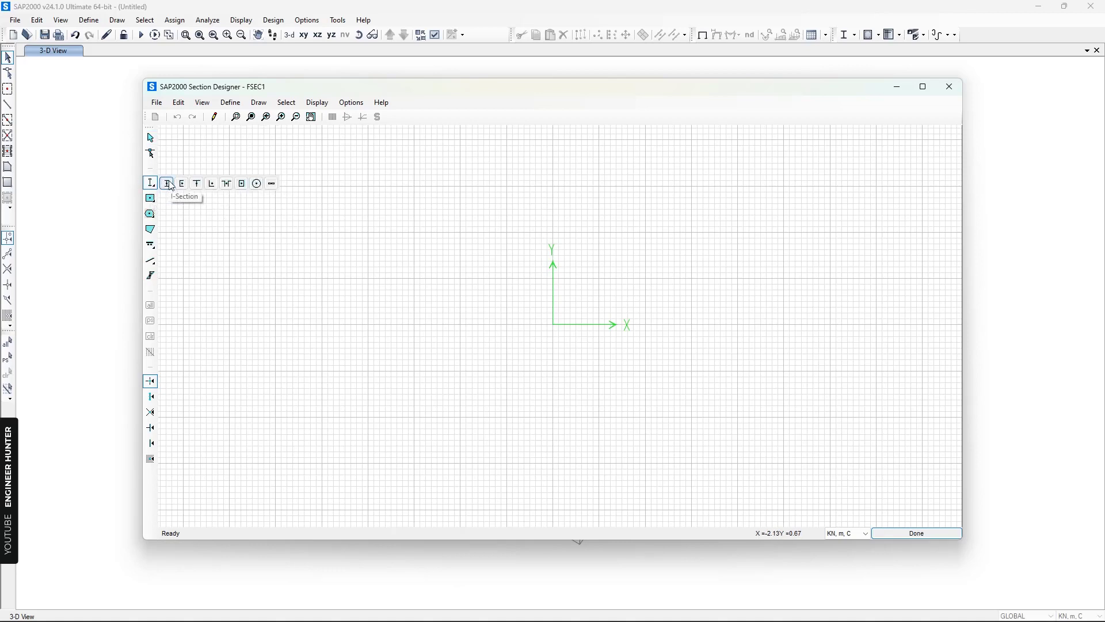
pyautogui.click(171, 184)
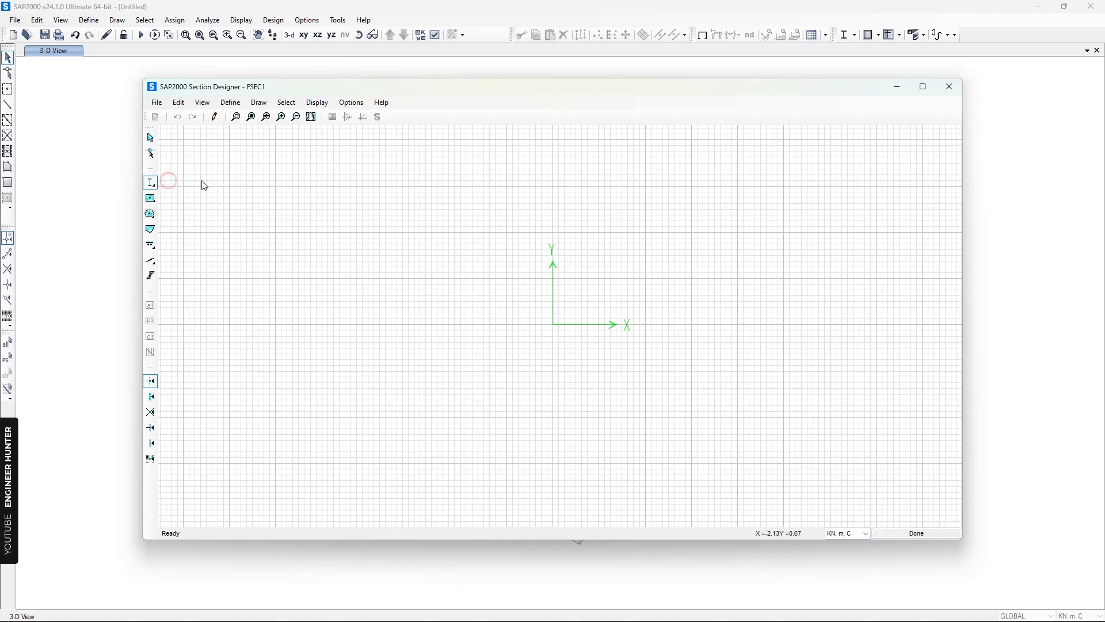
pyautogui.click(553, 324)
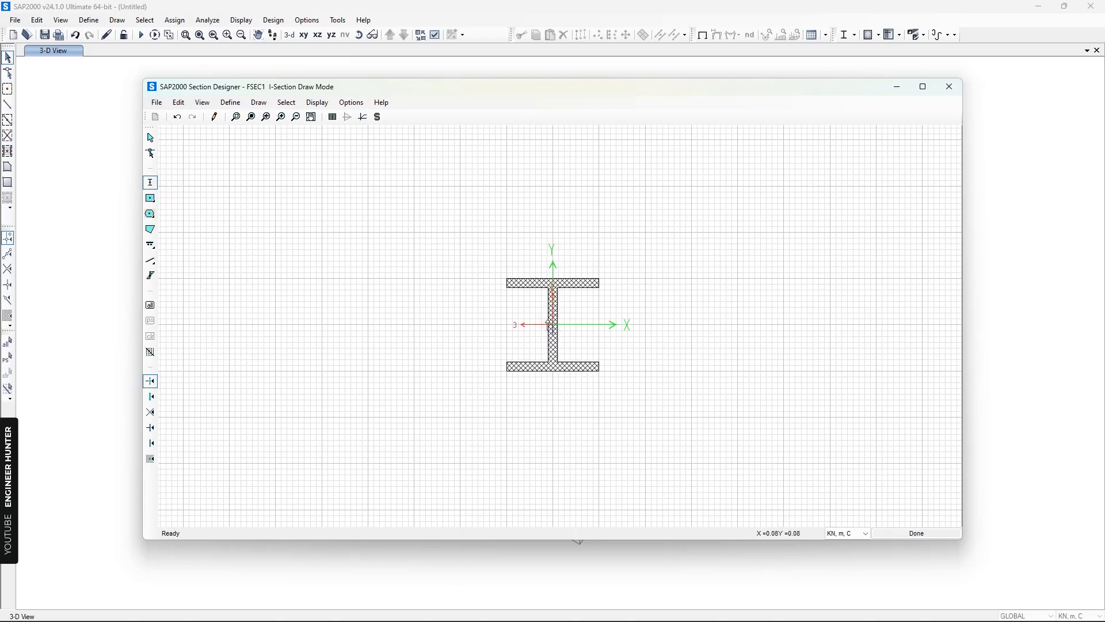
pyautogui.click(251, 117)
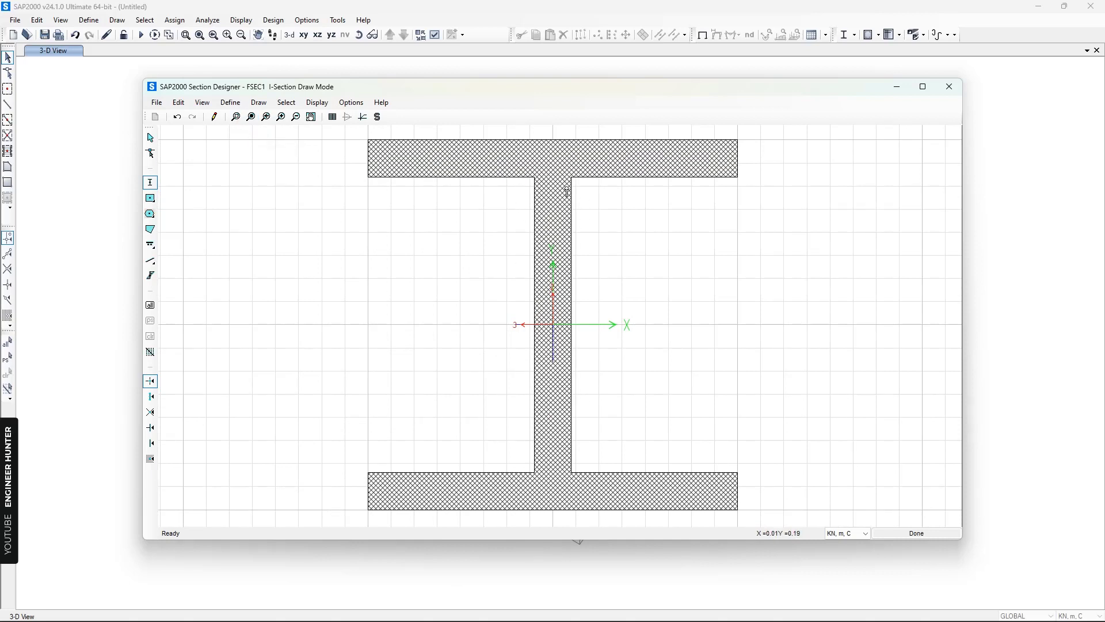
pyautogui.press('Escape')
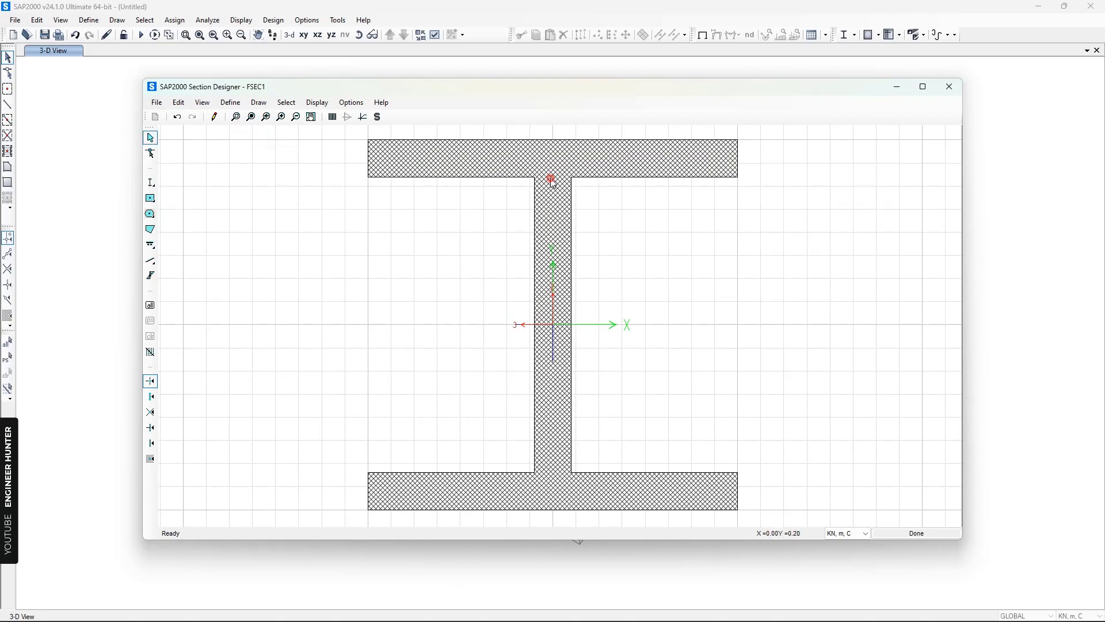
# Check the I-section's shape properties without changing them, and switch the Section Designer units to N, mm, C.
pyautogui.click(553, 176)
pyautogui.rightClick(555, 167)
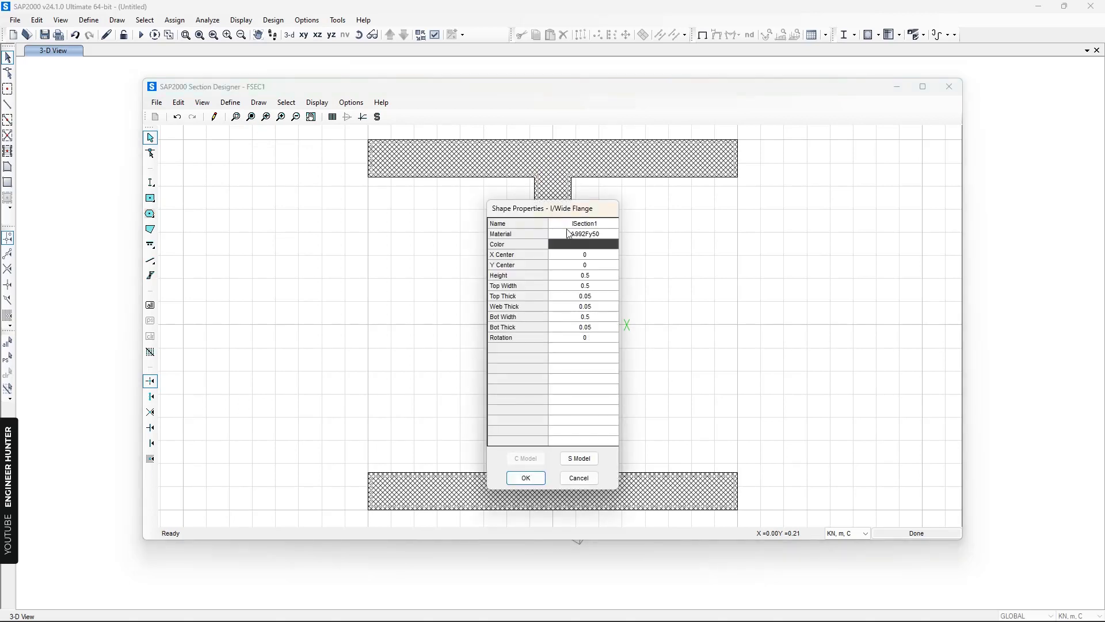
pyautogui.moveTo(575, 208); pyautogui.dragTo(748, 153)
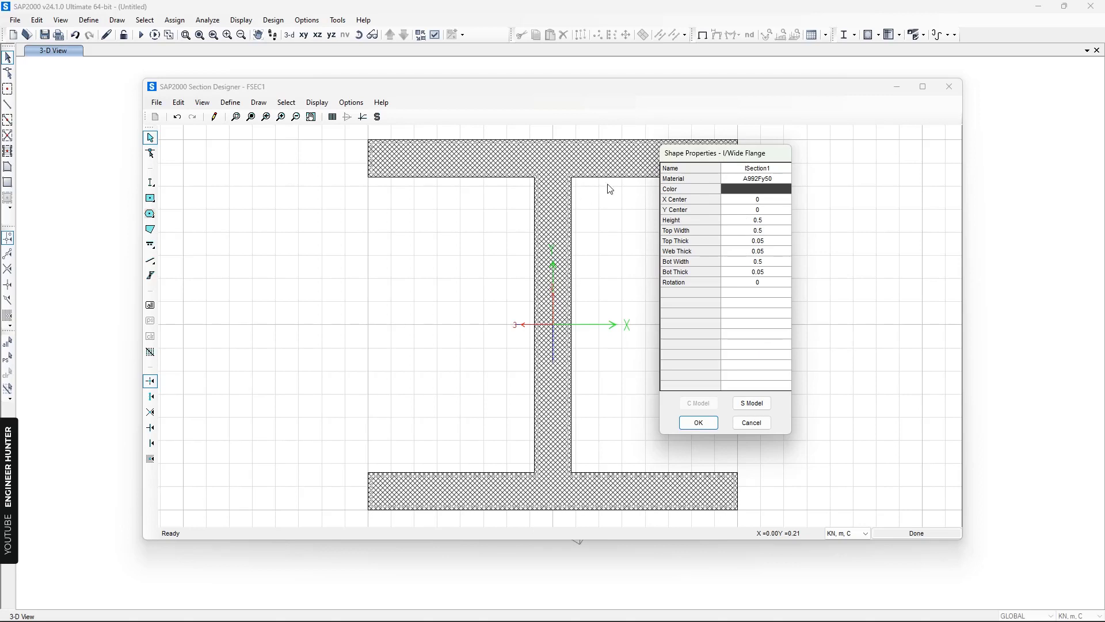
pyautogui.click(752, 423)
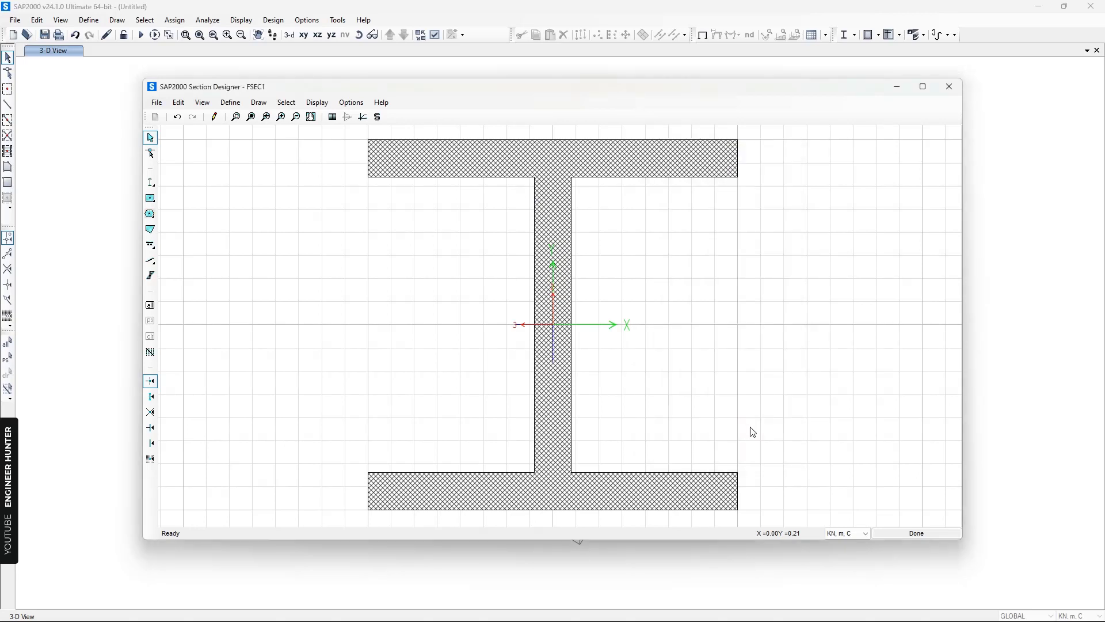
pyautogui.click(840, 534)
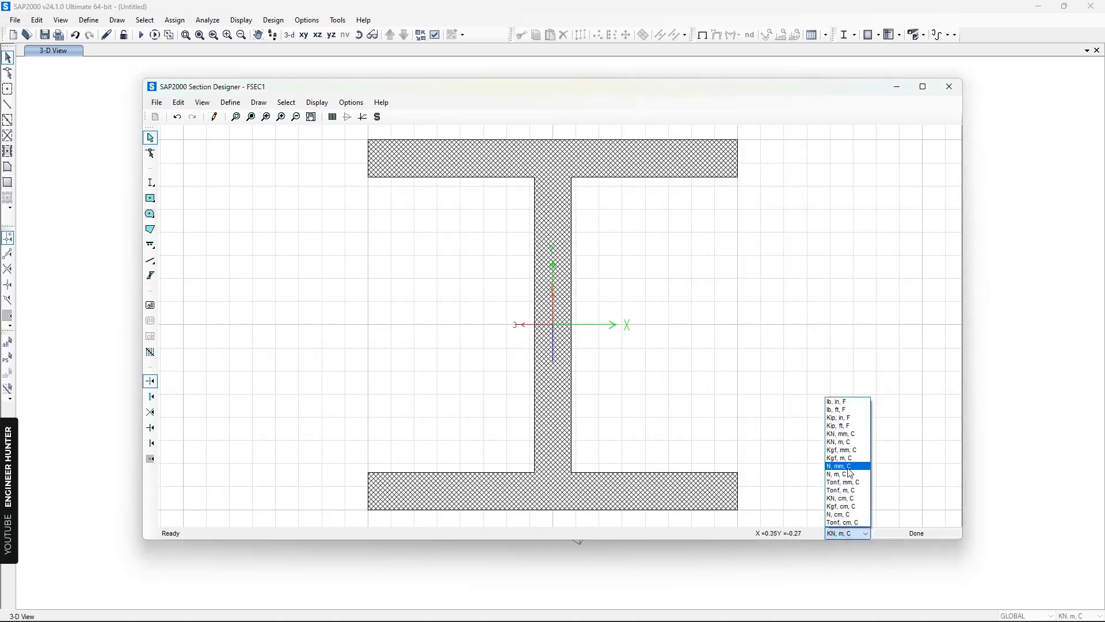
pyautogui.click(849, 466)
# Set the I-section's height, top flange width and bottom flange width to 300 mm each.
pyautogui.click(564, 168)
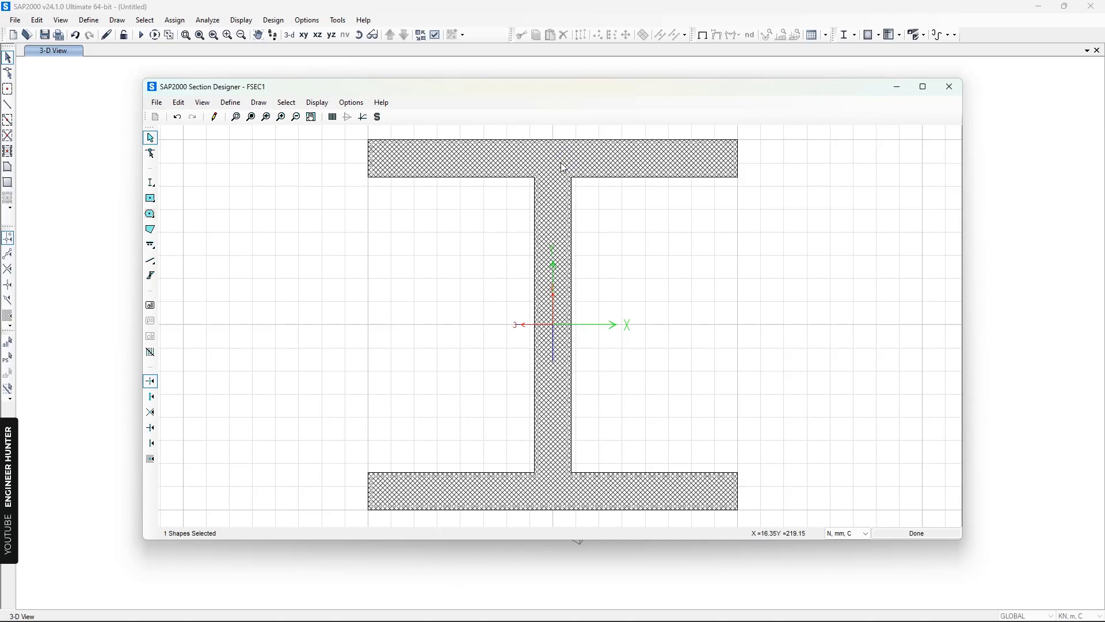
pyautogui.rightClick(564, 168)
pyautogui.moveTo(564, 206); pyautogui.dragTo(716, 161)
pyautogui.click(747, 226)
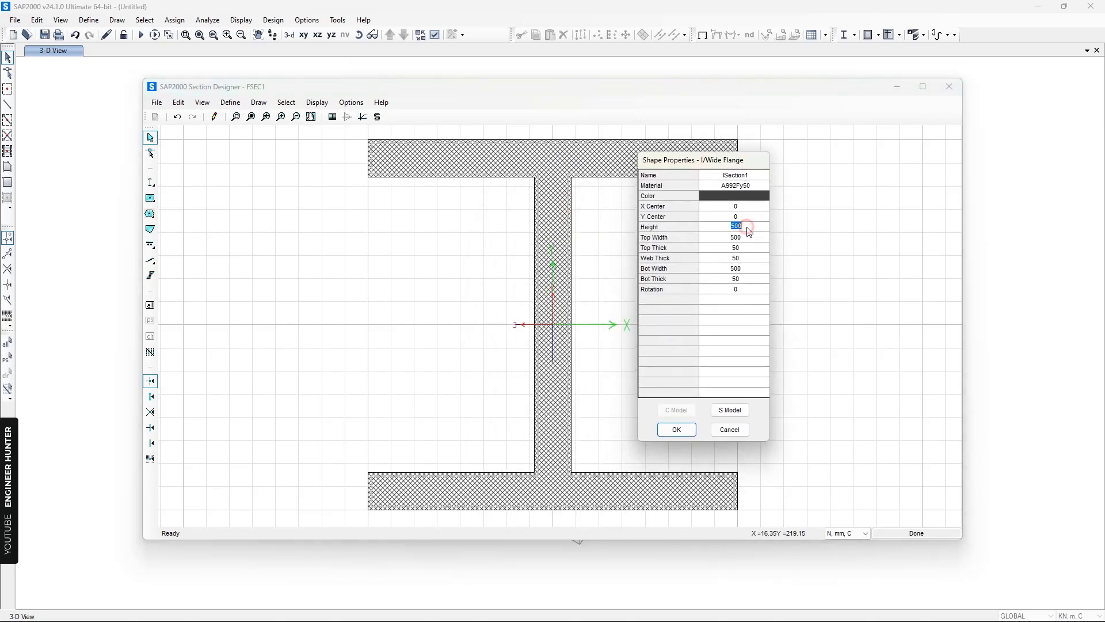
pyautogui.write('30')
pyautogui.click(742, 236)
pyautogui.write('3')
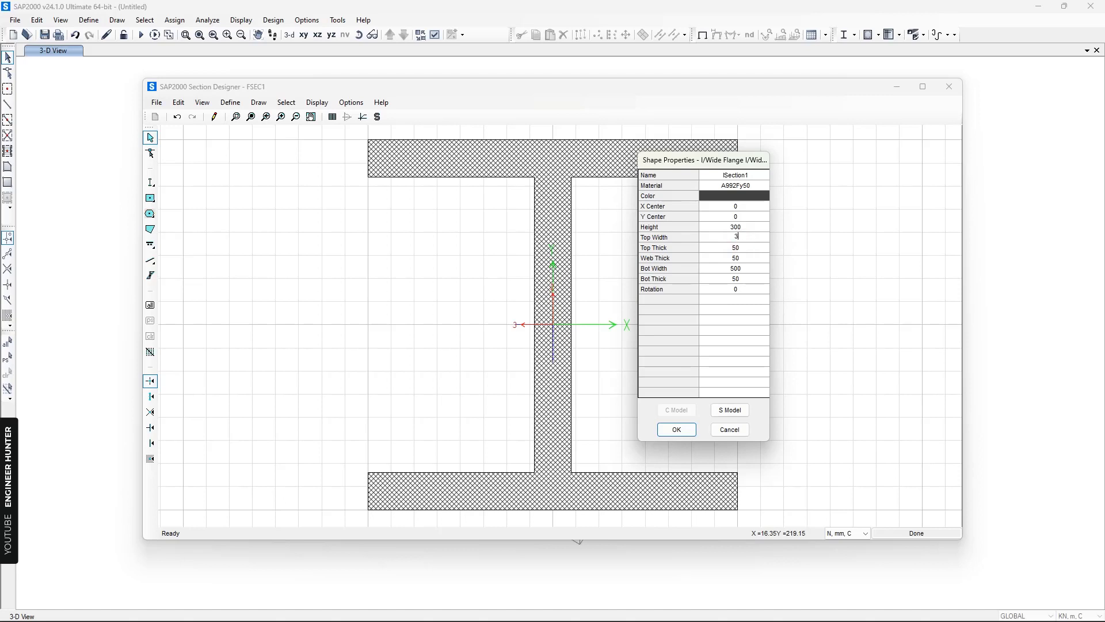
pyautogui.write('00')
pyautogui.press('Return')
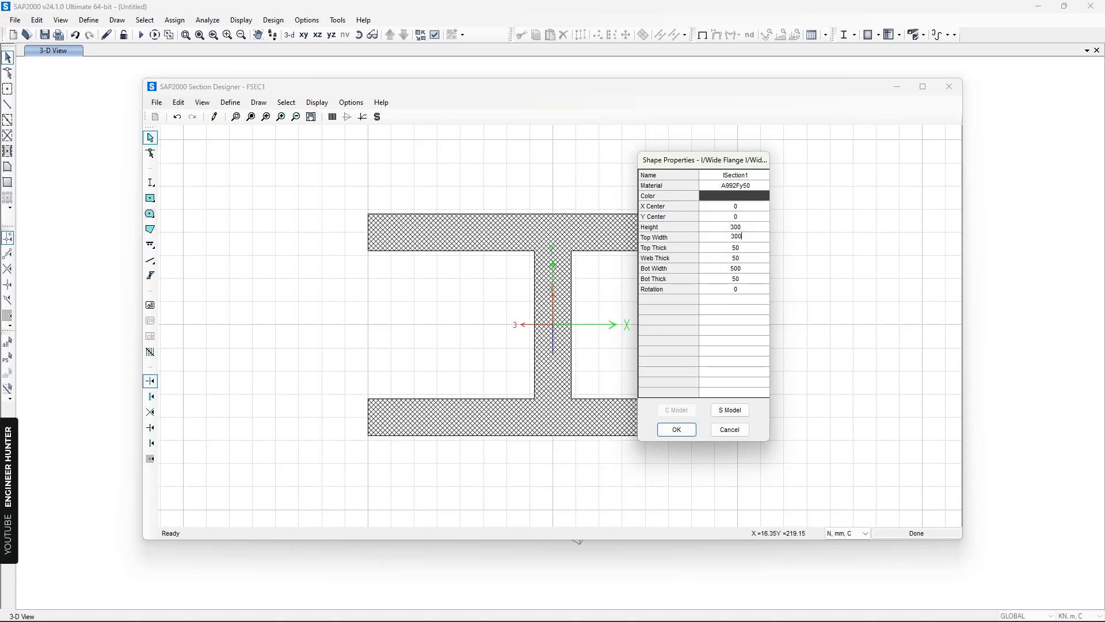
pyautogui.click(741, 270)
pyautogui.write('300')
pyautogui.press('Return')
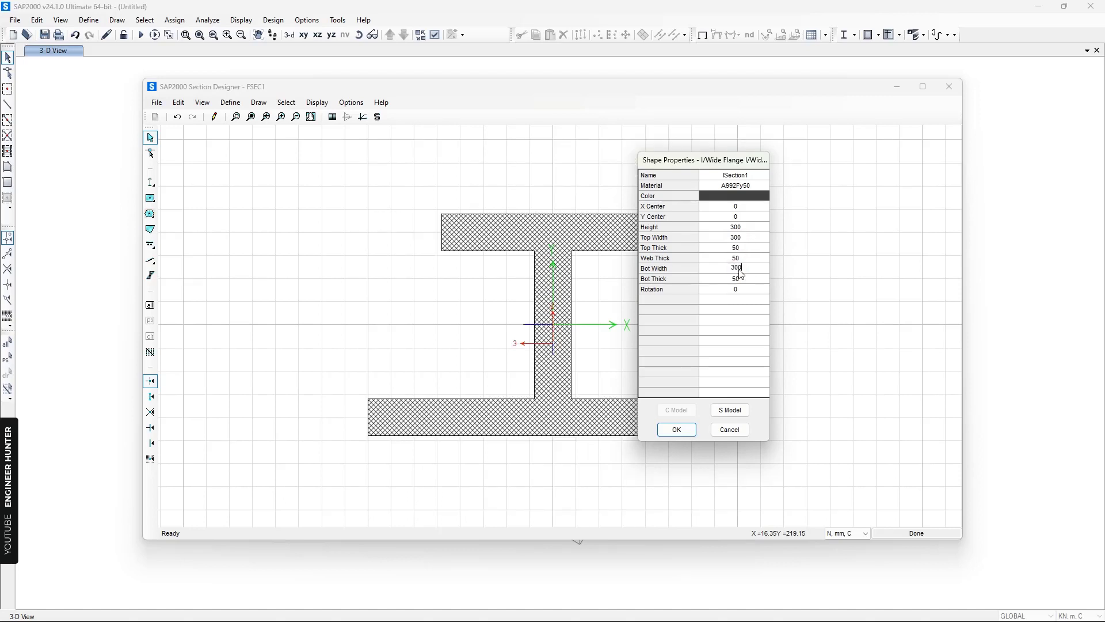
# Set the I-section's top flange thickness to 16 mm, web thickness to 10 mm and bottom flange thickness to 16 mm.
pyautogui.click(739, 249)
pyautogui.write('16')
pyautogui.press('Return')
pyautogui.click(742, 258)
pyautogui.write('1')
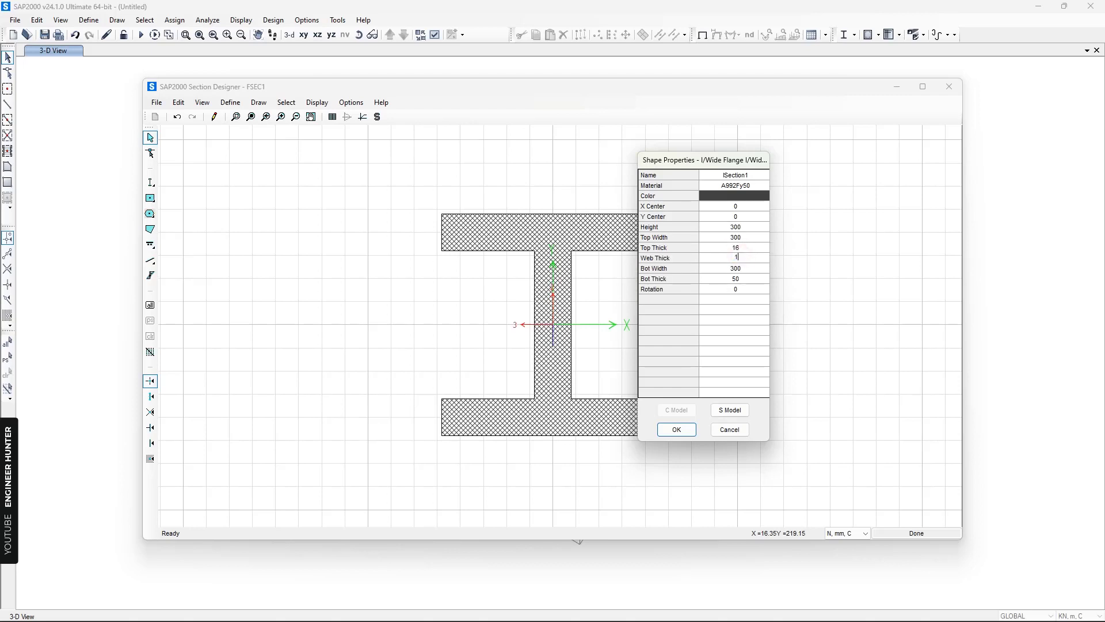
pyautogui.write('0')
pyautogui.press('Return')
pyautogui.click(741, 280)
pyautogui.write('1')
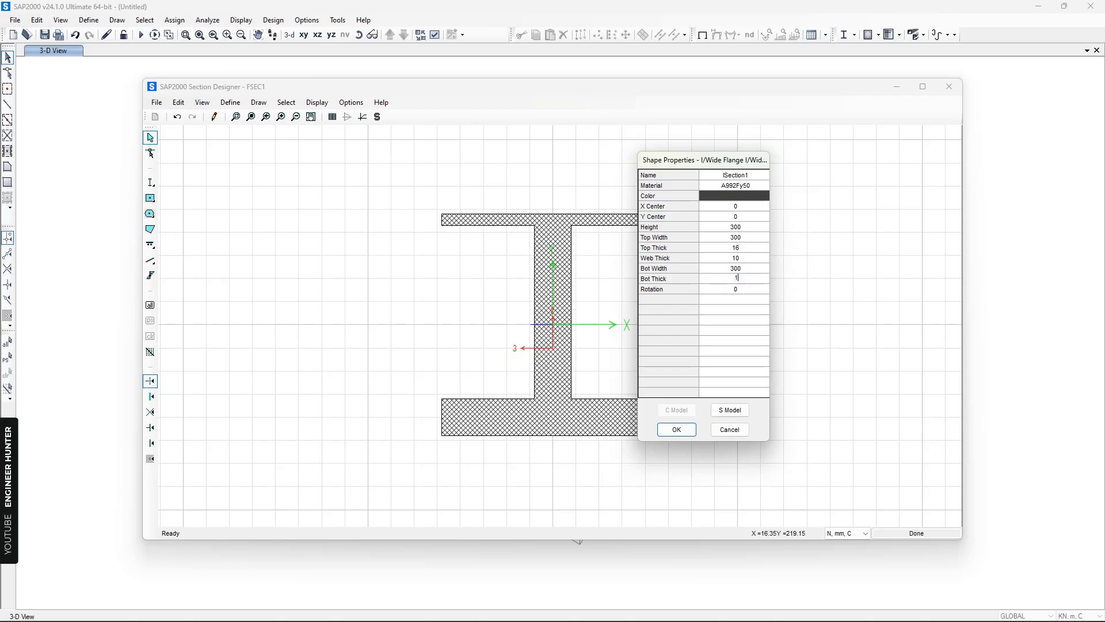
pyautogui.write('6')
pyautogui.press('Return')
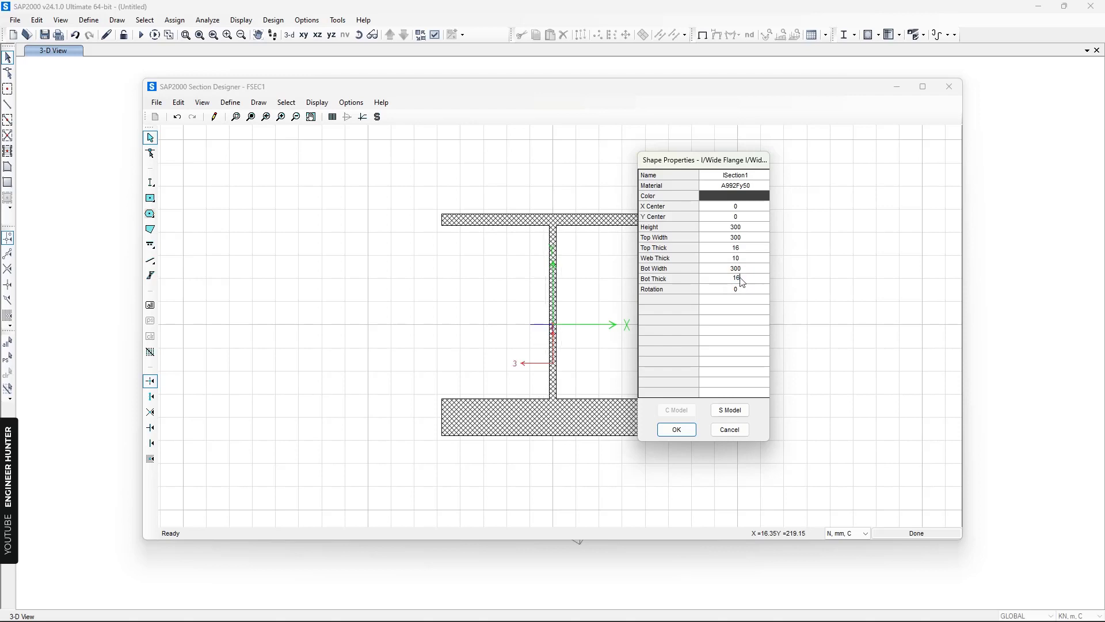
# Accept the I-section's dimensions and place a steel channel shape centred on the origin.
pyautogui.click(677, 433)
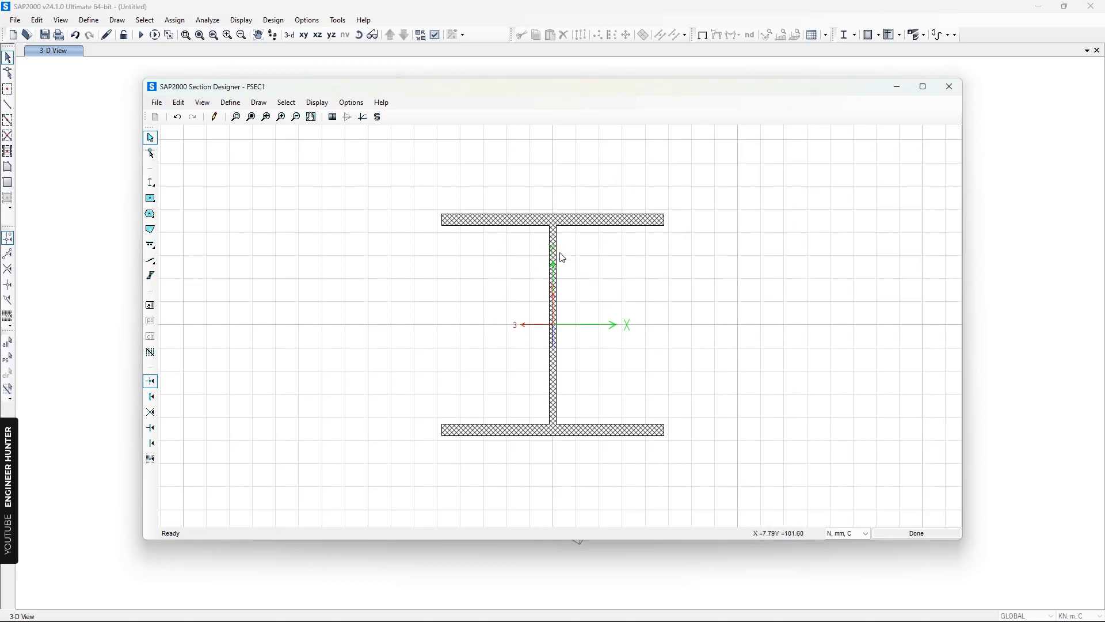
pyautogui.click(151, 183)
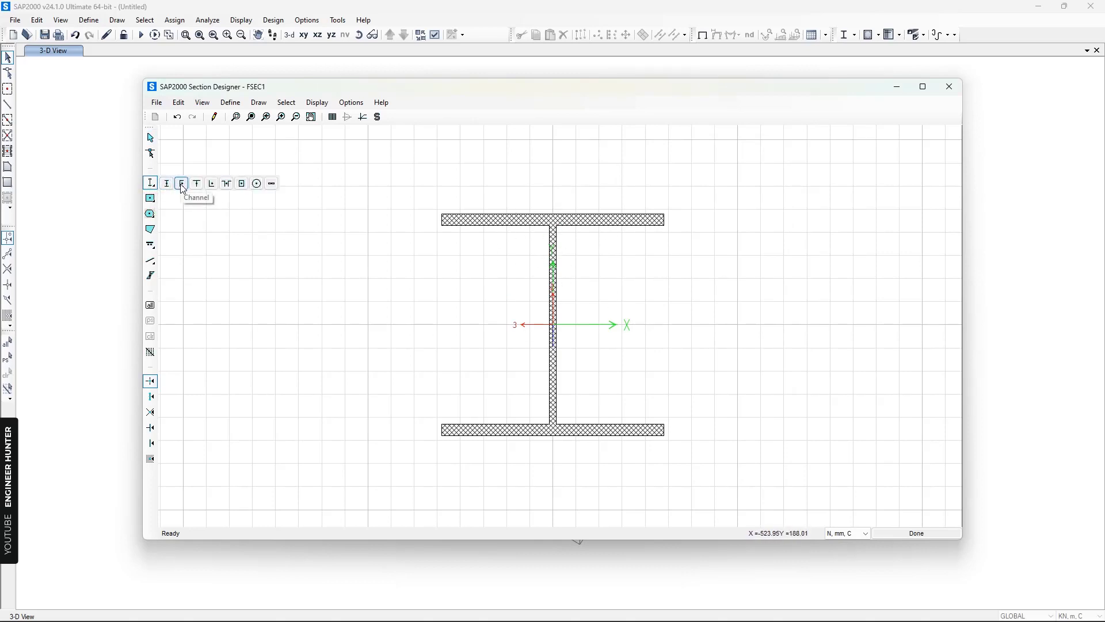
pyautogui.click(182, 184)
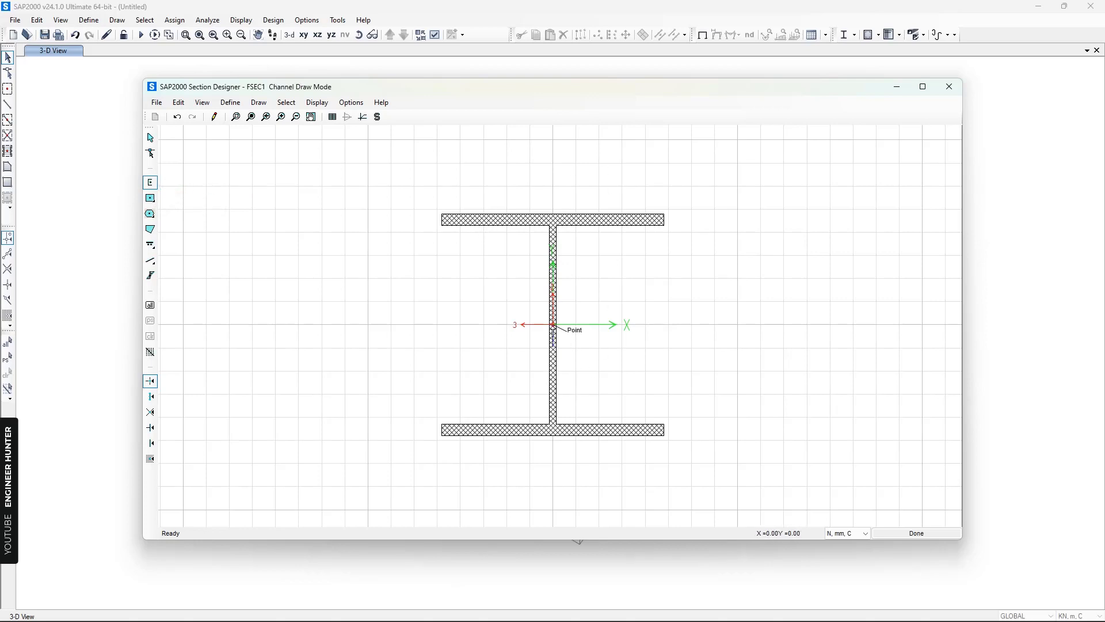
pyautogui.click(553, 326)
pyautogui.press('Escape')
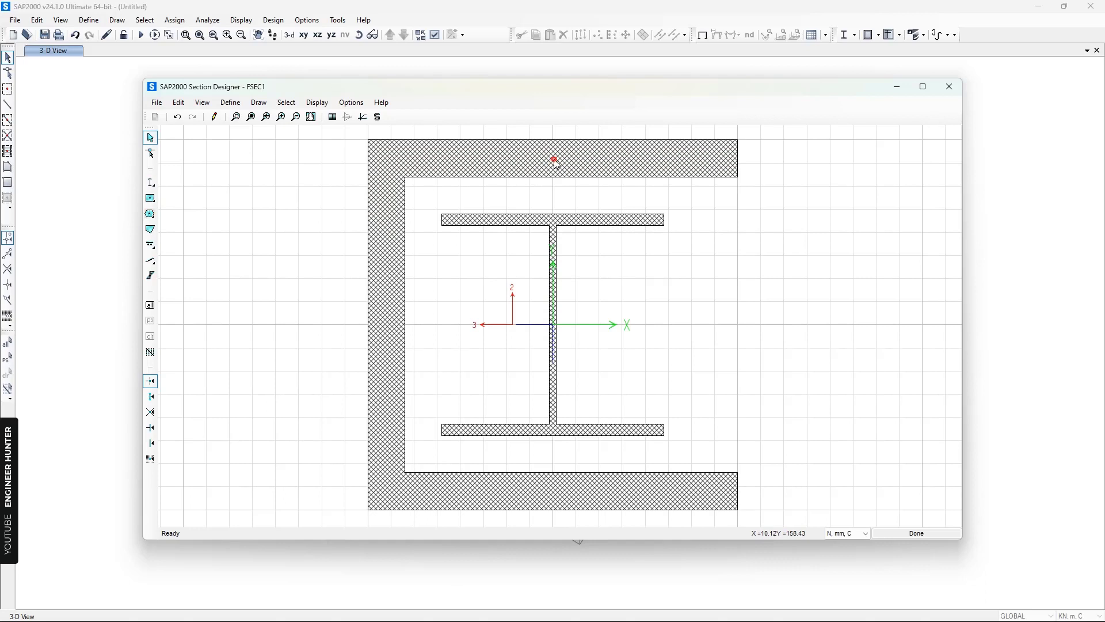
# Set the channel's rotation to 270 degrees so that its web lies horizontally above its legs.
pyautogui.click(555, 162)
pyautogui.rightClick(555, 163)
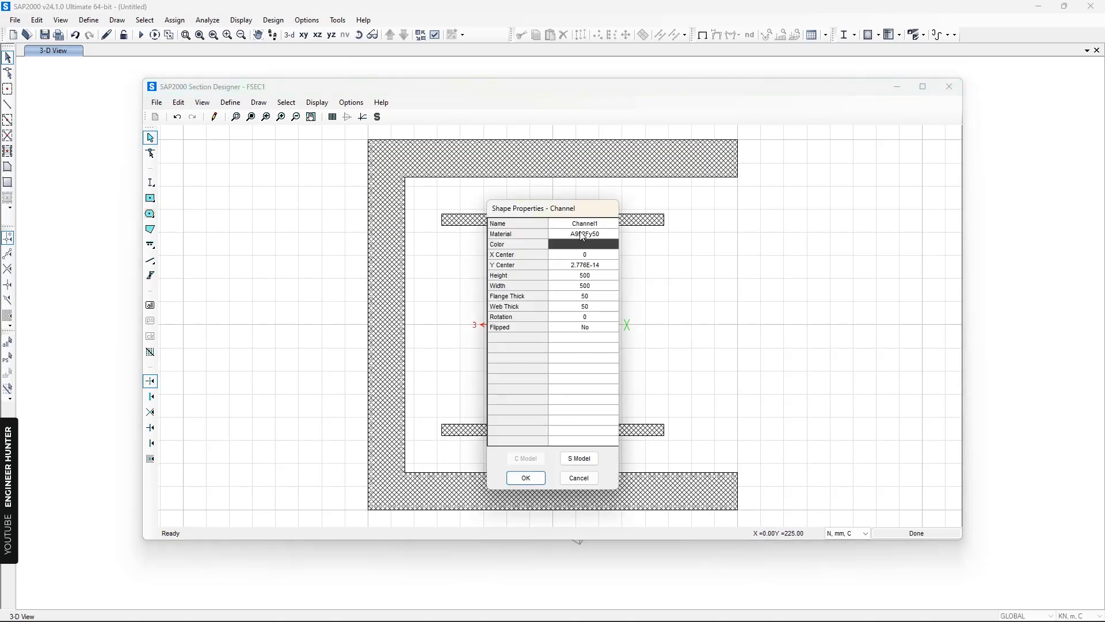
pyautogui.moveTo(592, 209); pyautogui.dragTo(816, 138)
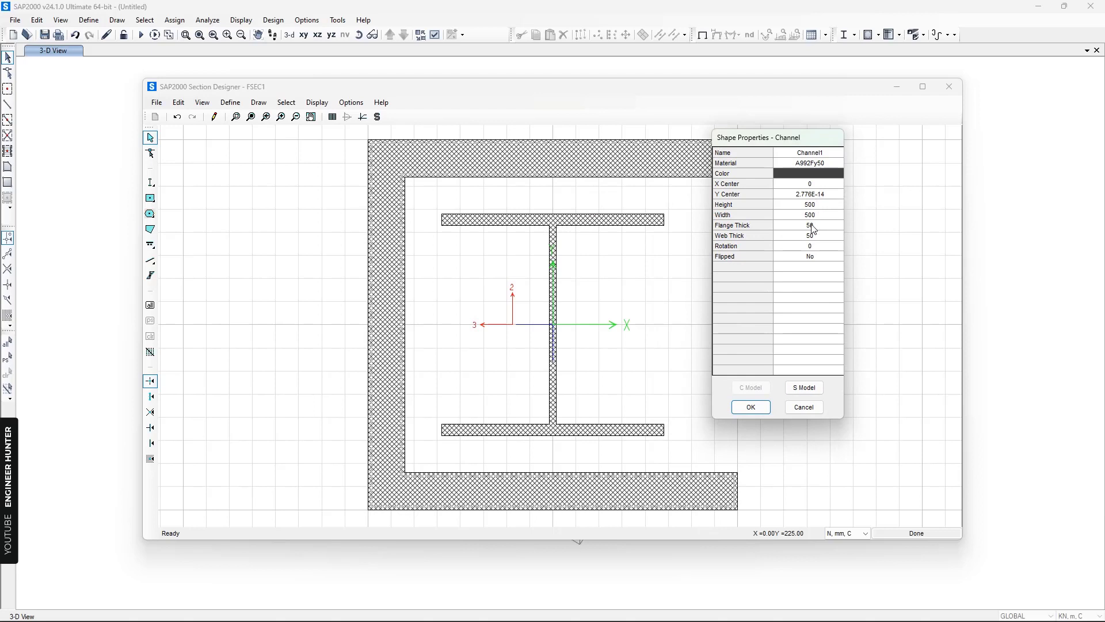
pyautogui.click(816, 247)
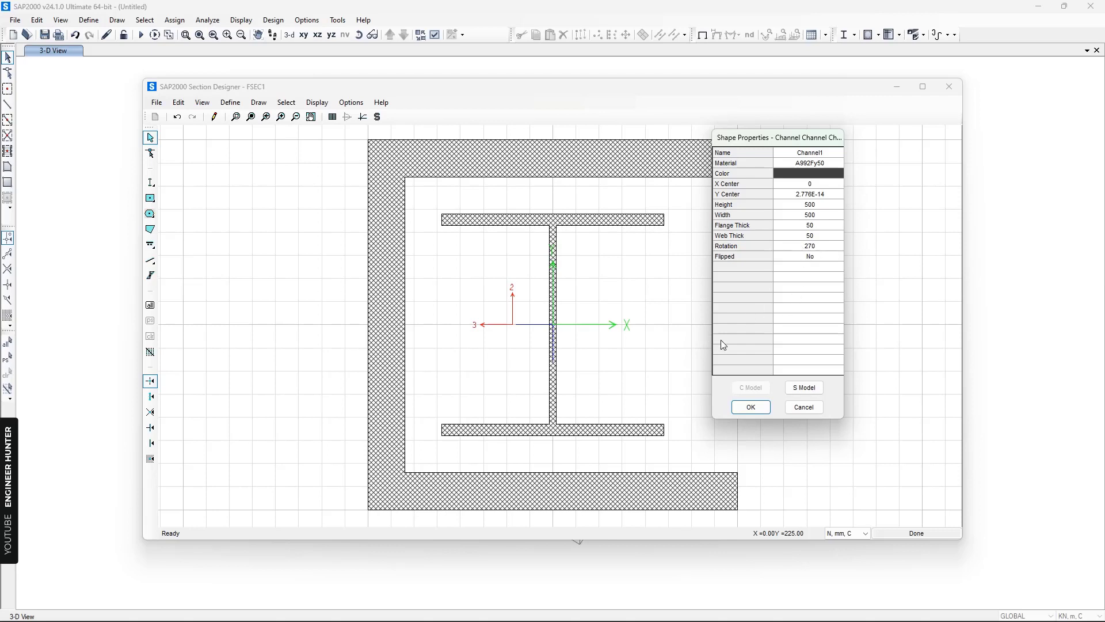
pyautogui.click(751, 407)
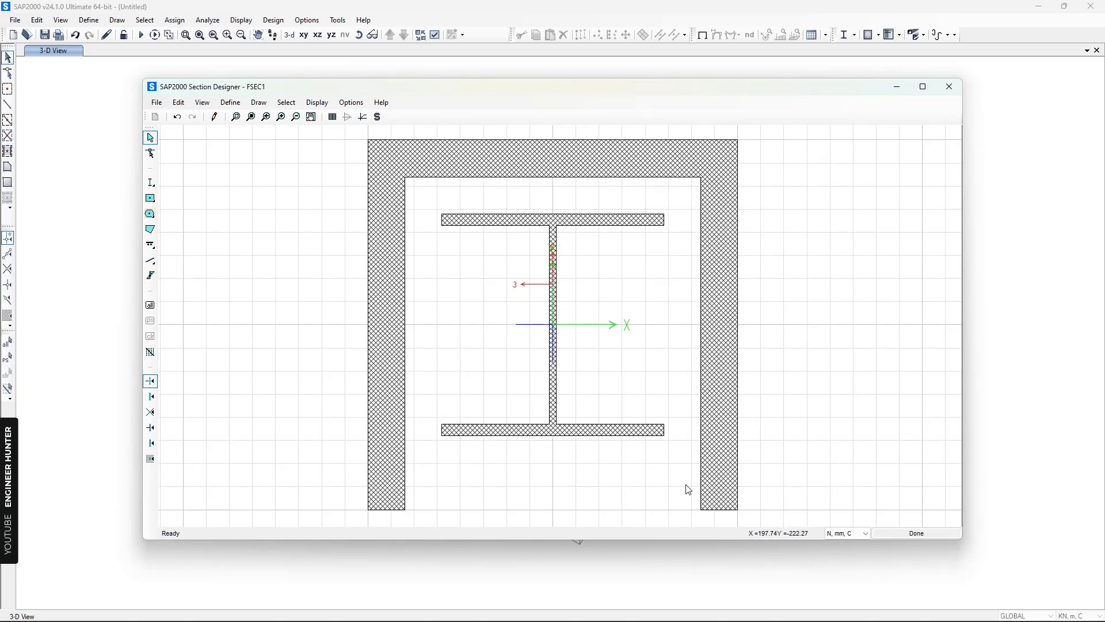
# Set the channel's height to 300 mm and its width to 150 mm.
pyautogui.click(552, 156)
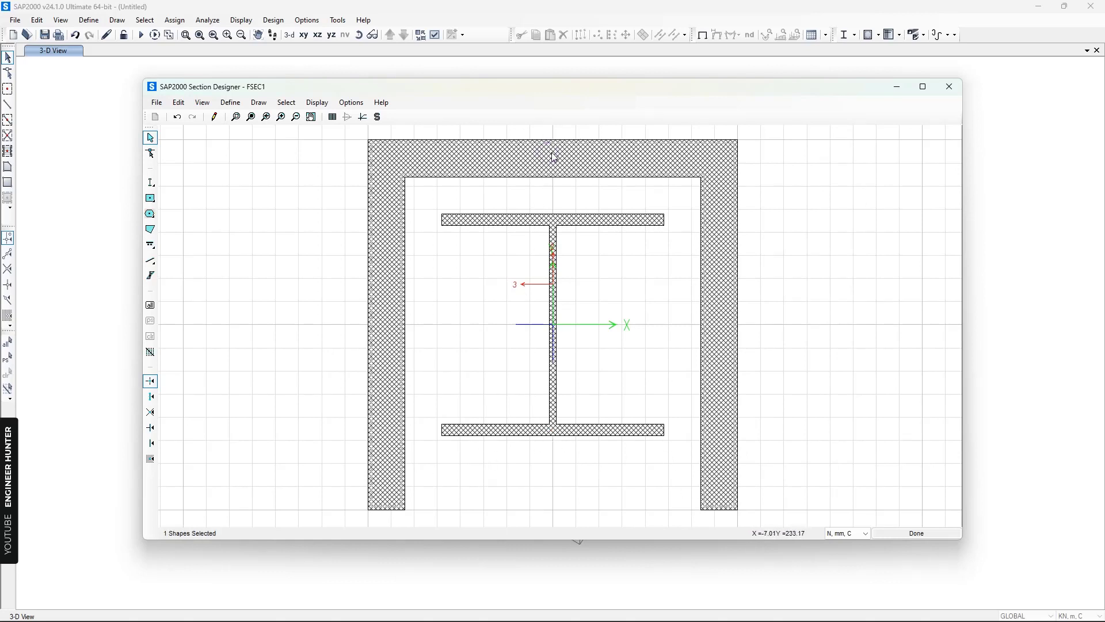
pyautogui.rightClick(552, 155)
pyautogui.click(588, 276)
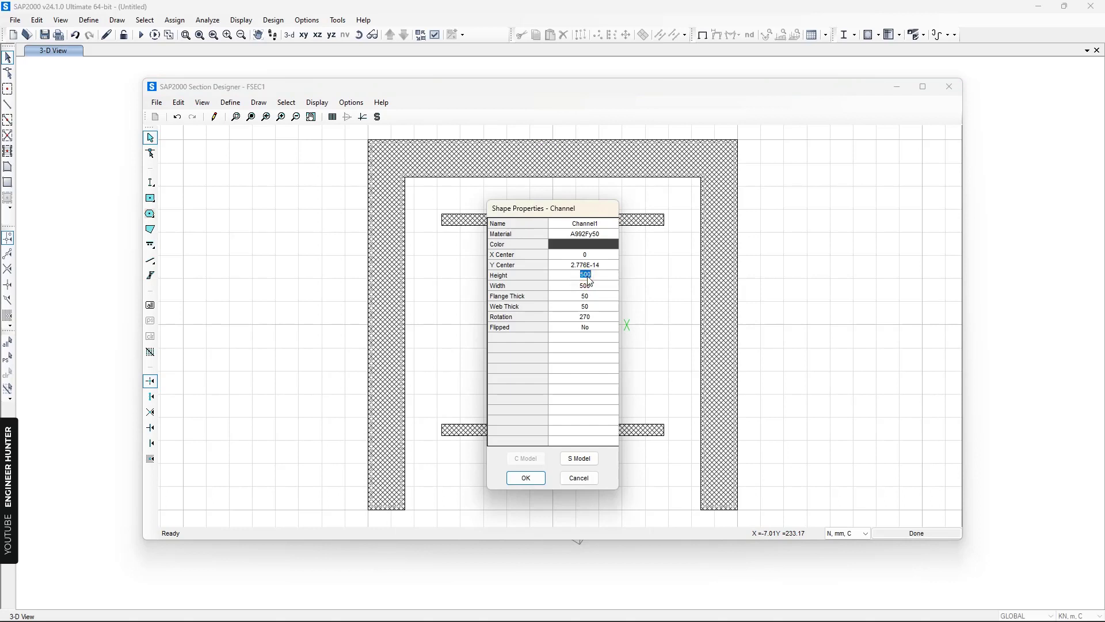
pyautogui.write('300')
pyautogui.click(587, 286)
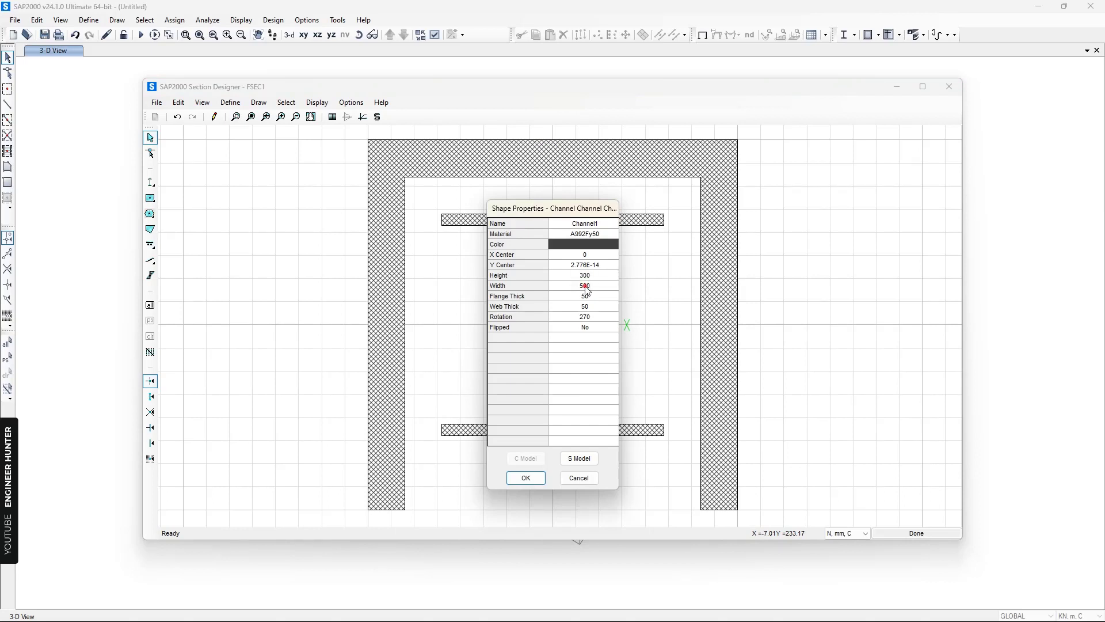
pyautogui.write('150')
pyautogui.press('Return')
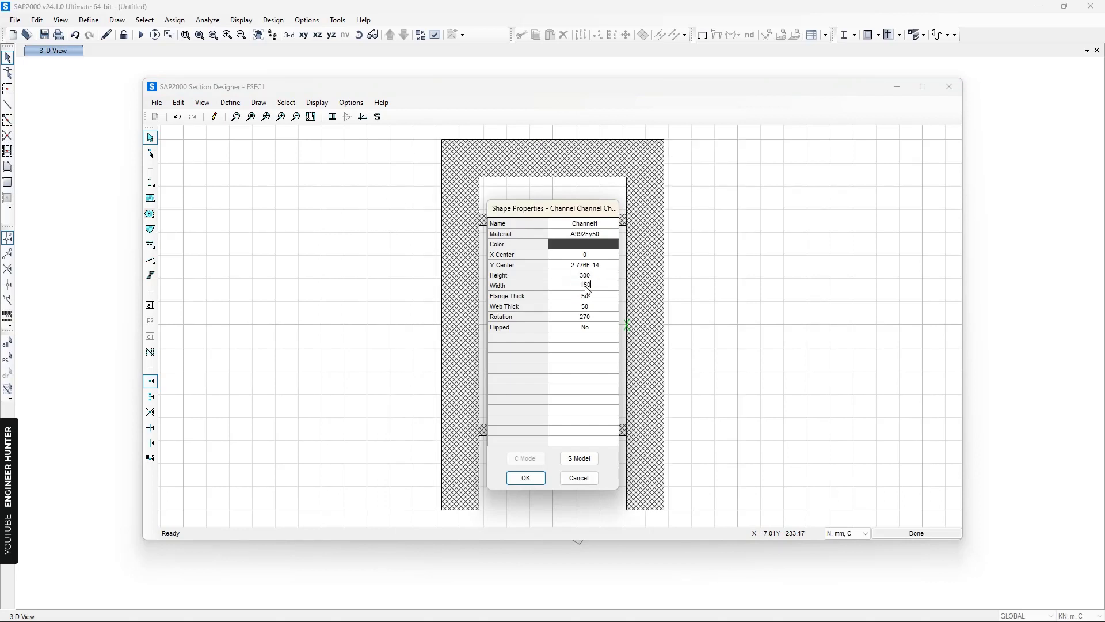
# Set the channel's flange thickness and web thickness to 6 mm each.
pyautogui.click(587, 296)
pyautogui.write('6')
pyautogui.press('Return')
pyautogui.click(587, 307)
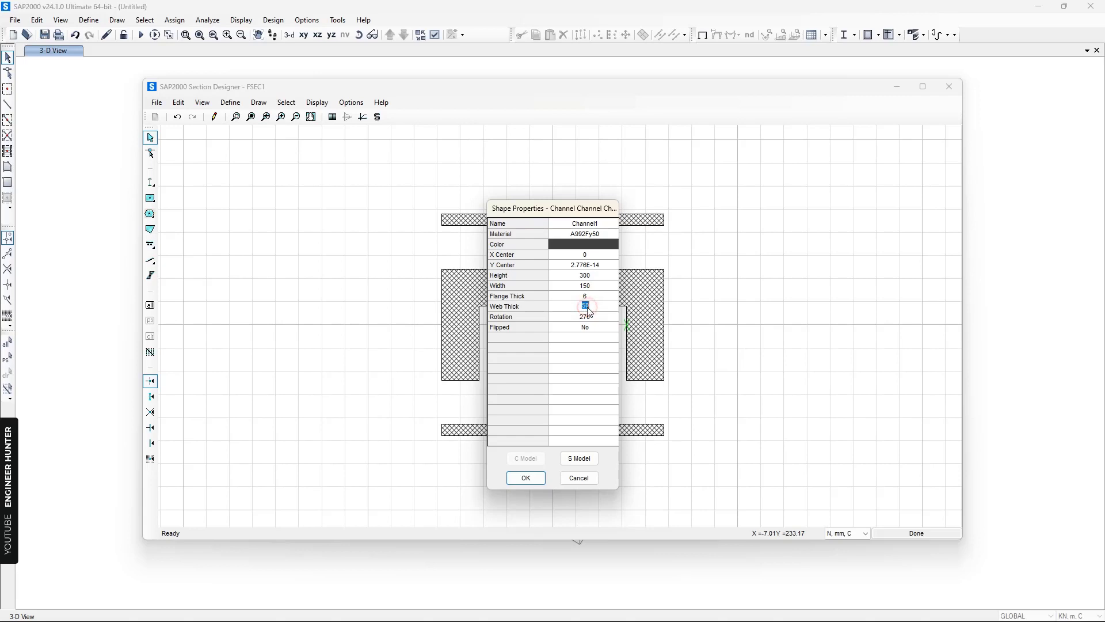
pyautogui.press('Return')
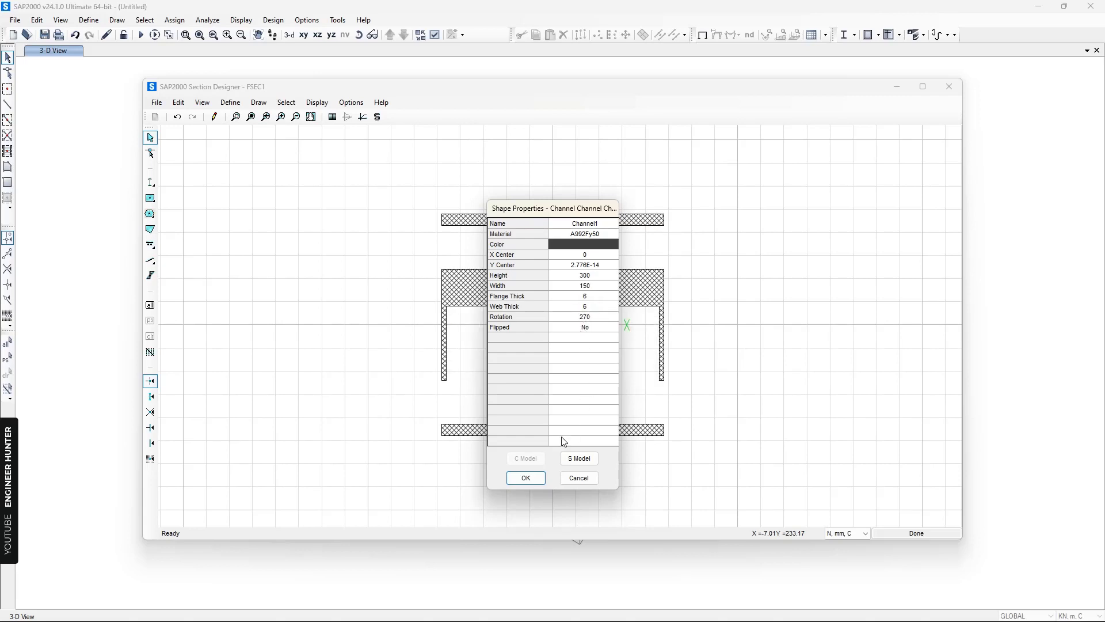
# Shift the channel below the I-section by setting its Y centre to -325 mm.
pyautogui.click(590, 266)
pyautogui.write('-325')
pyautogui.press('Return')
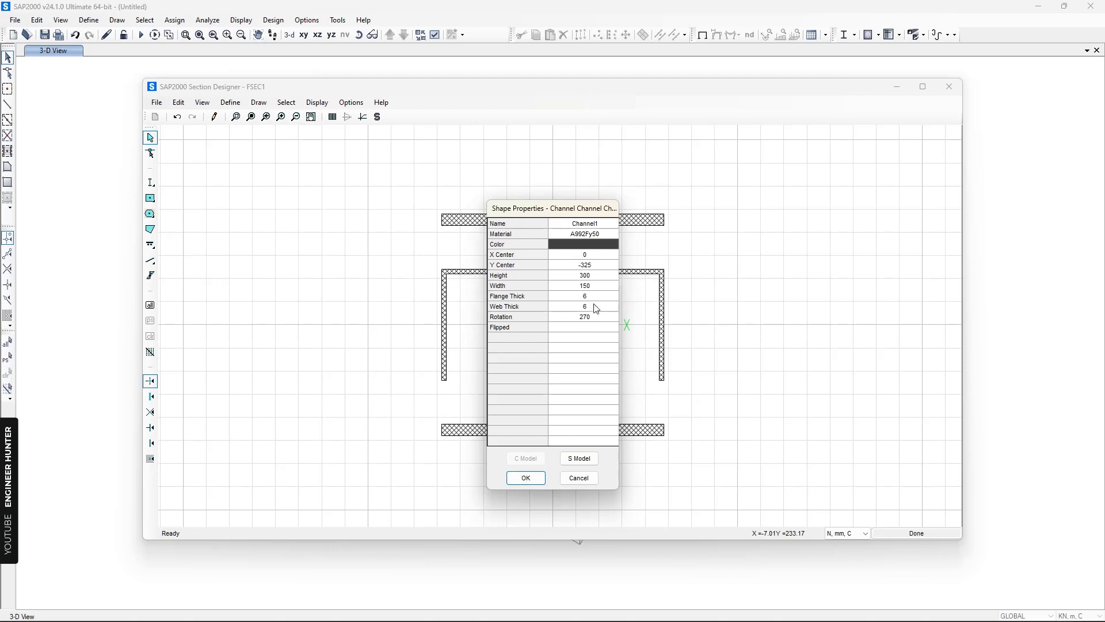
pyautogui.click(526, 477)
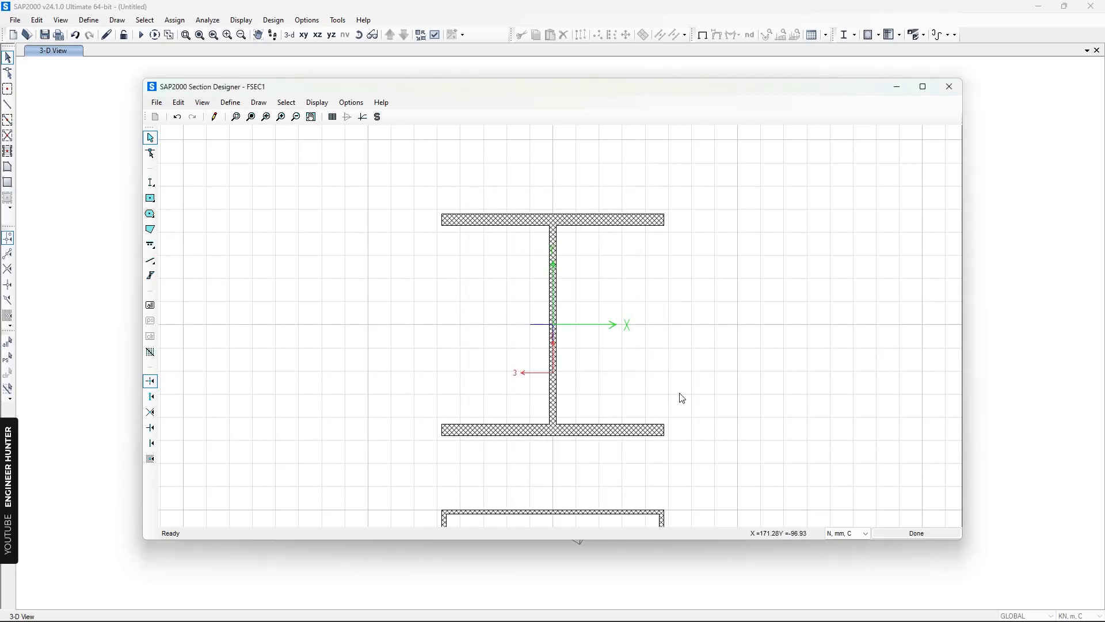
# Move the channel up against the I-section's bottom flange by setting its Y centre to -225 mm.
pyautogui.click(251, 116)
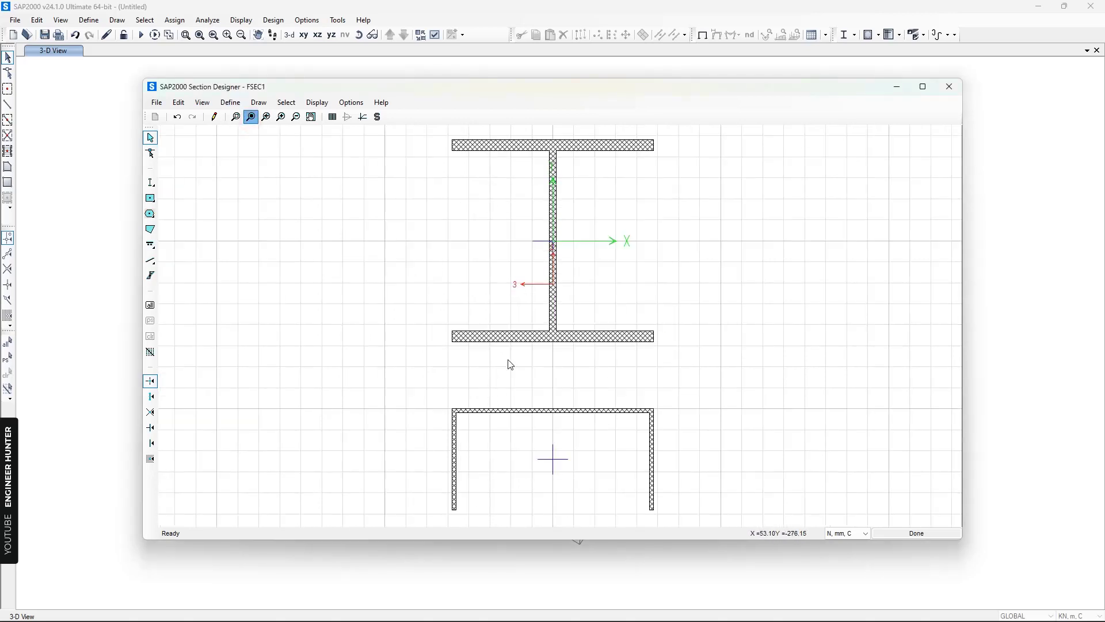
pyautogui.click(550, 414)
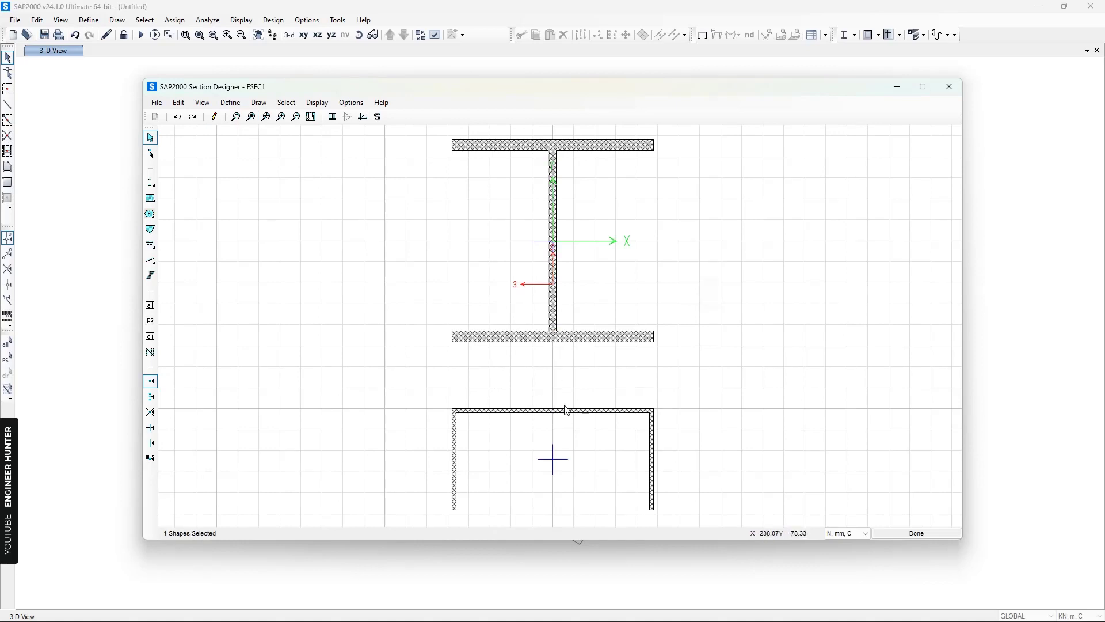
pyautogui.click(554, 418)
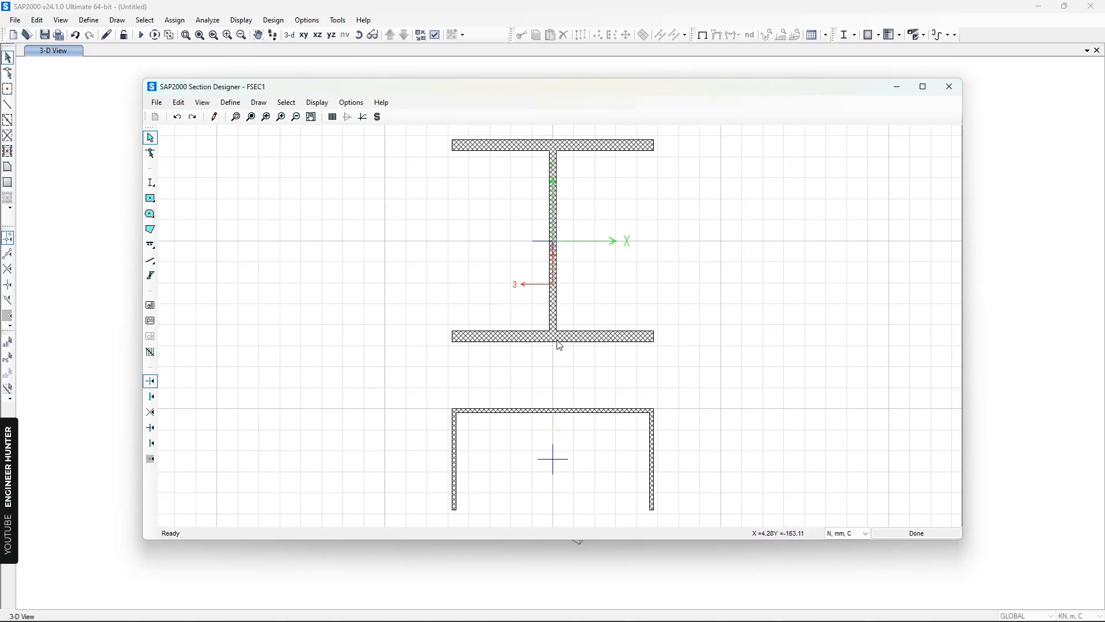
pyautogui.rightClick(556, 412)
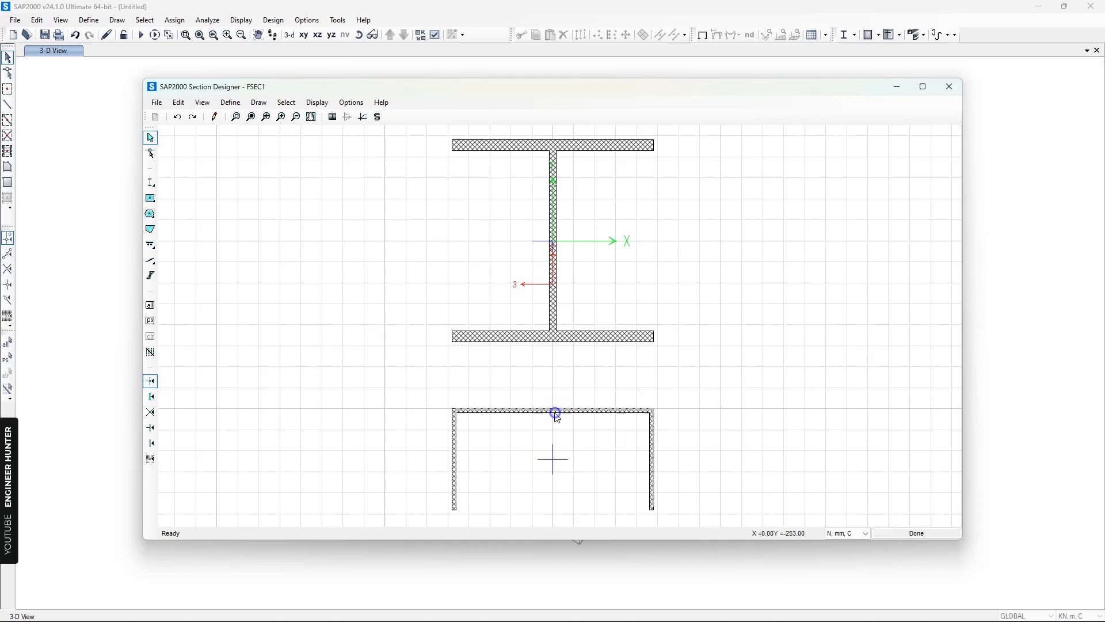
pyautogui.doubleClick(595, 265)
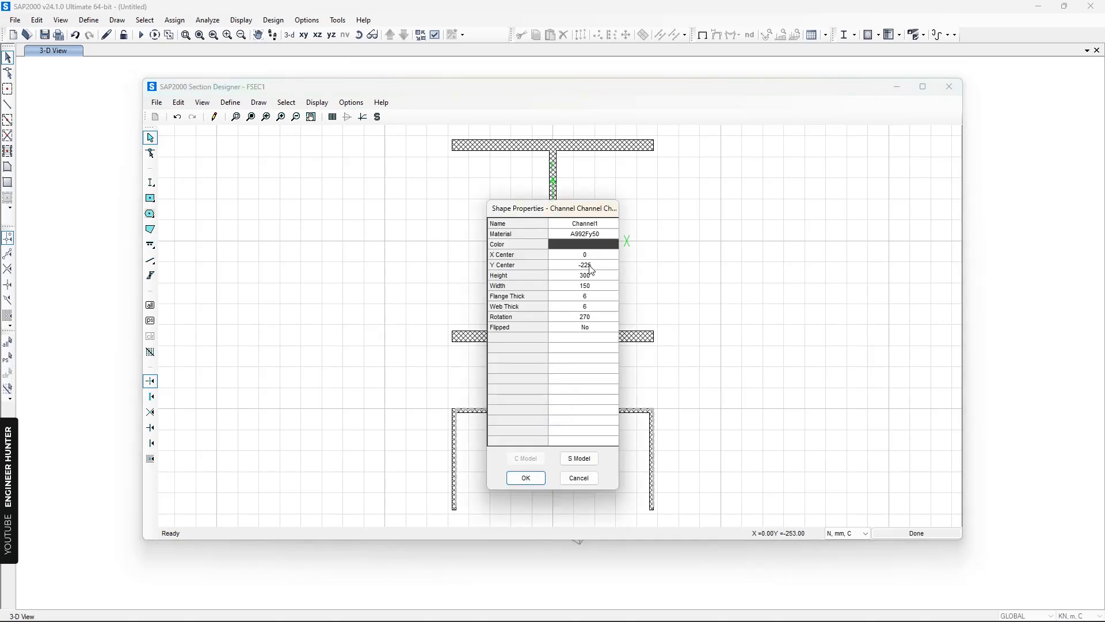
pyautogui.click(526, 477)
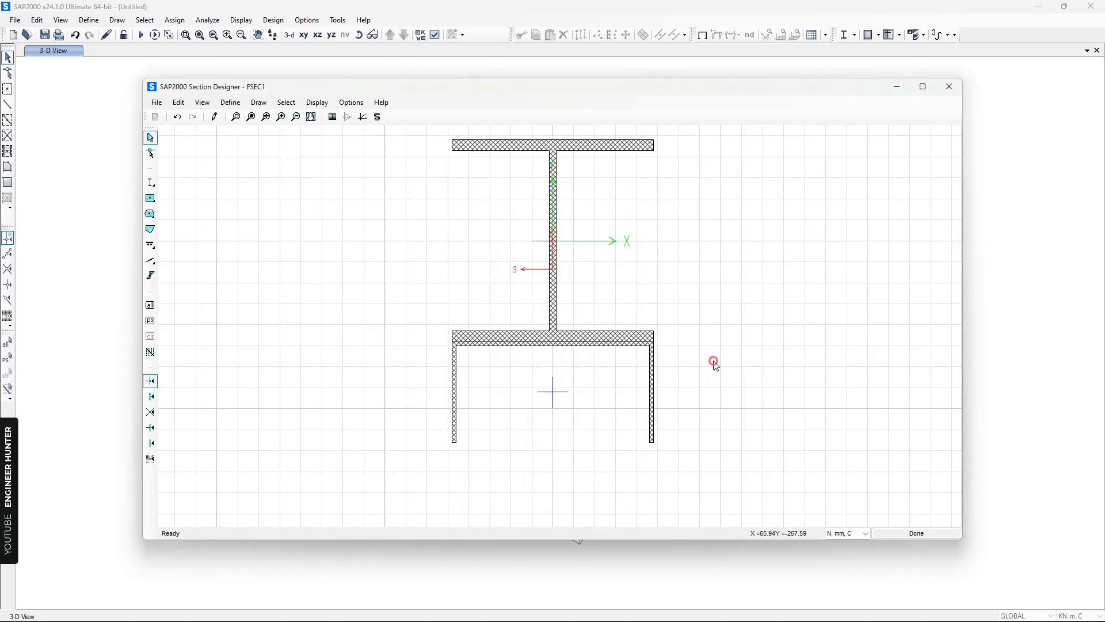
# Reduce the channel's width to 100 mm.
pyautogui.click(250, 117)
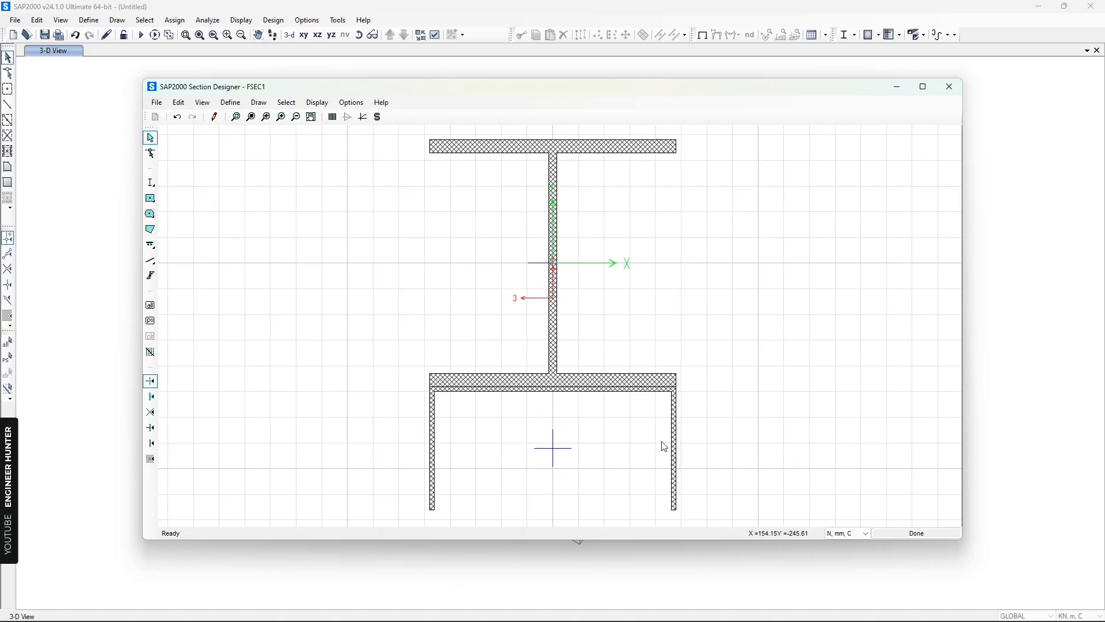
pyautogui.doubleClick(675, 426)
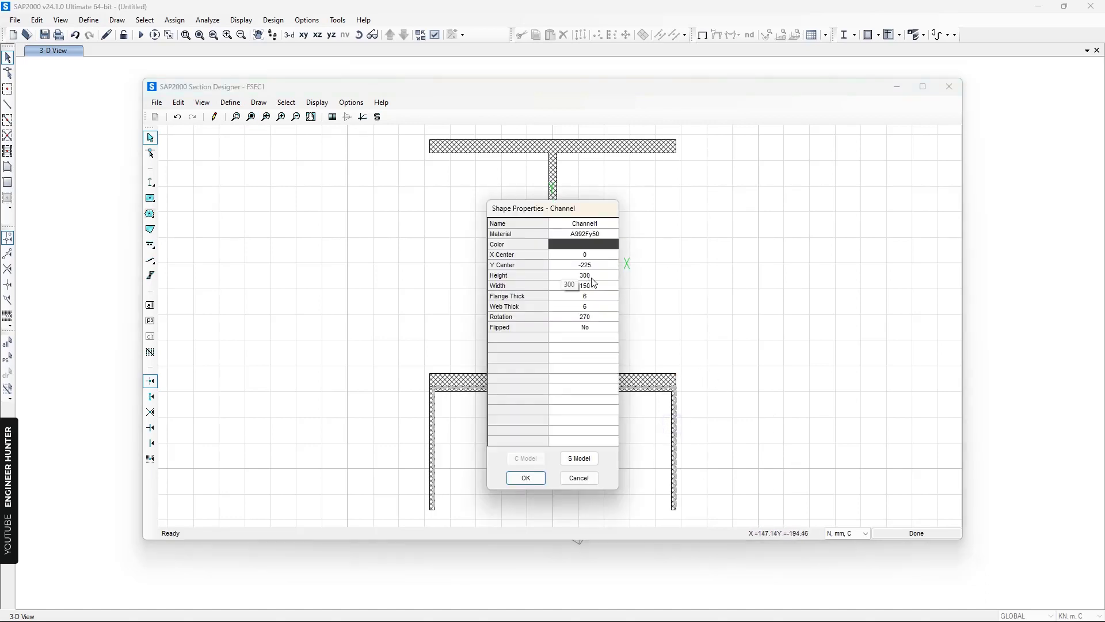
pyautogui.click(592, 286)
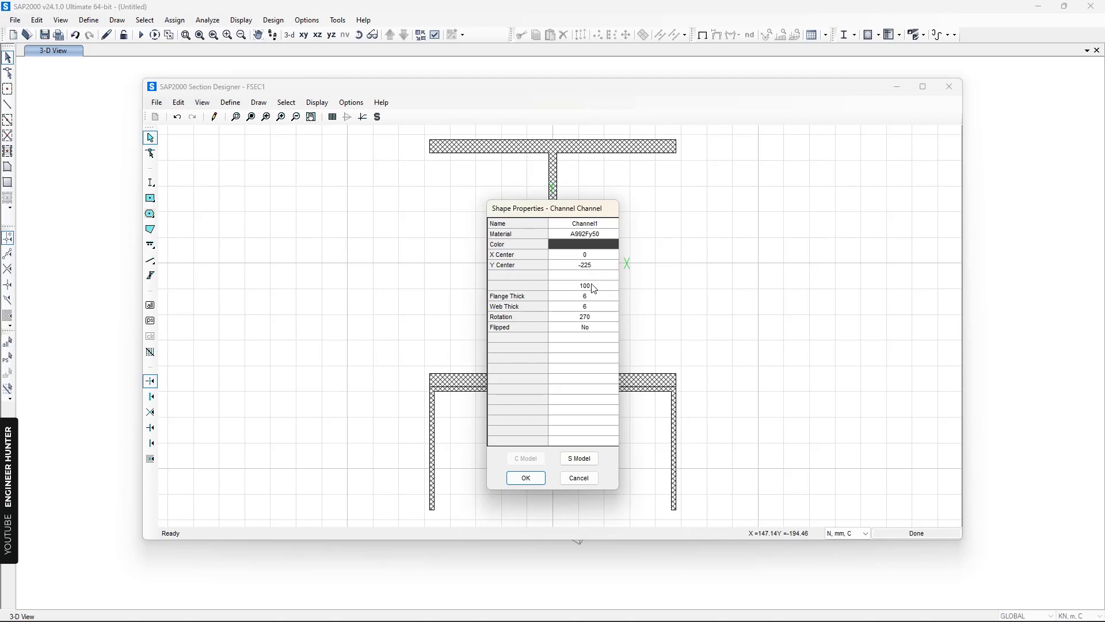
pyautogui.click(526, 477)
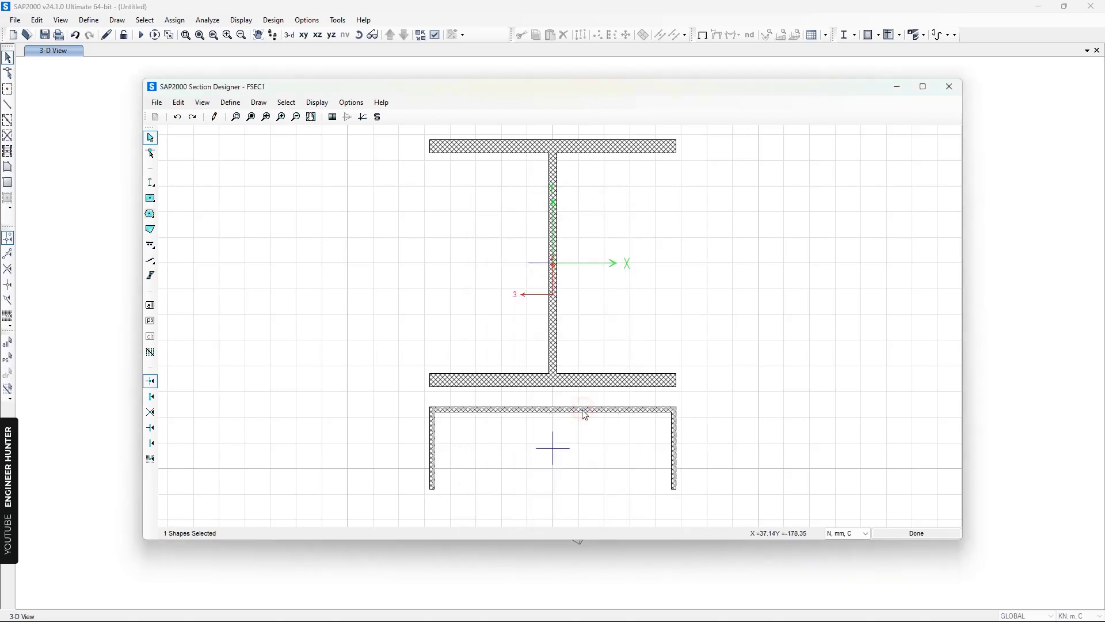
# Bring the shortened channel back against the I-section's bottom flange with a Y centre of -200 mm.
pyautogui.doubleClick(582, 410)
pyautogui.click(593, 266)
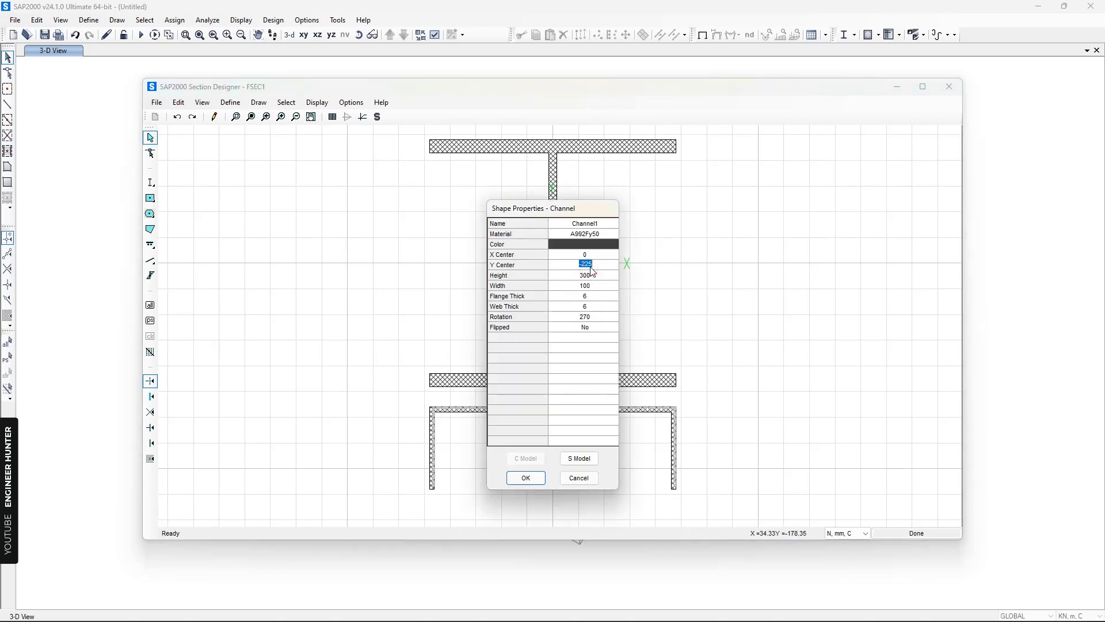
pyautogui.write('-200')
pyautogui.click(535, 478)
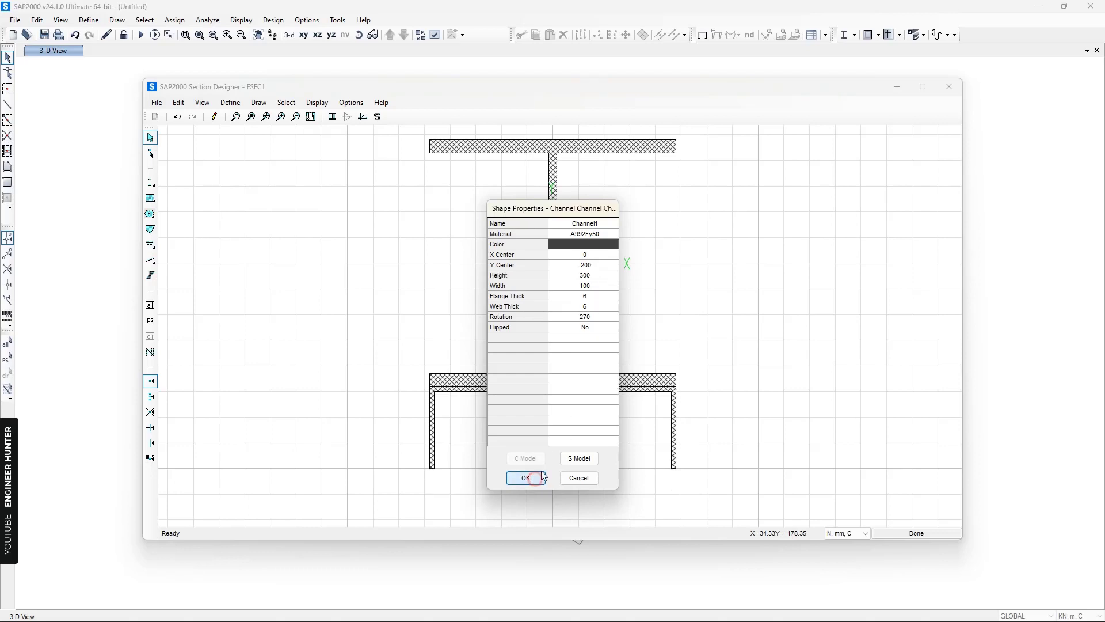
pyautogui.click(777, 390)
pyautogui.click(251, 117)
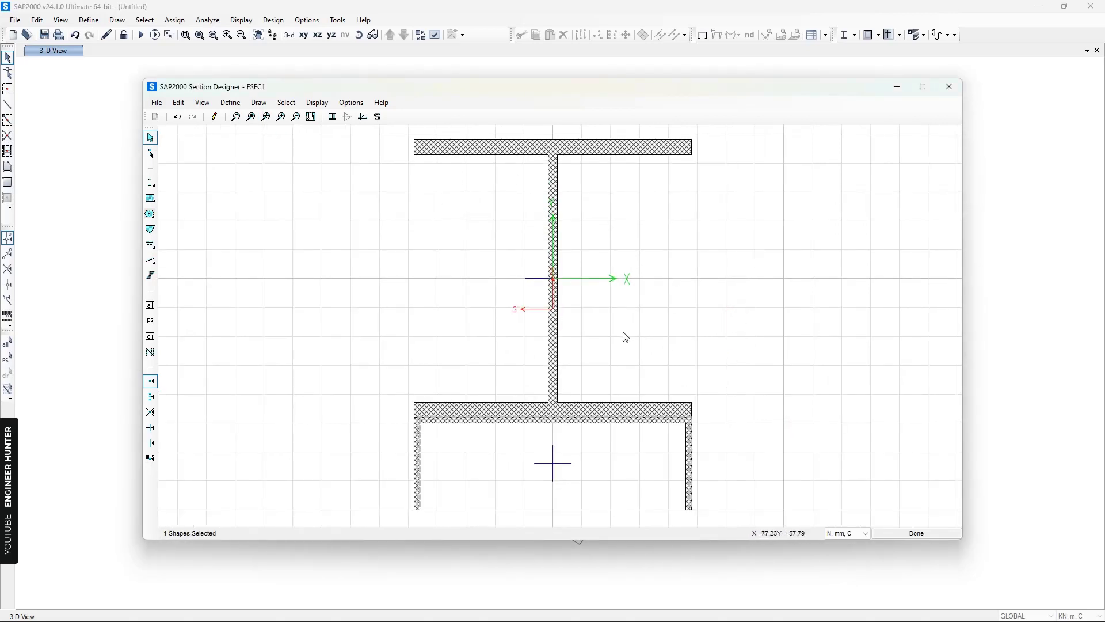
# Finish the section drawing, save section FSEC1 and accept the frame properties.
pyautogui.click(912, 534)
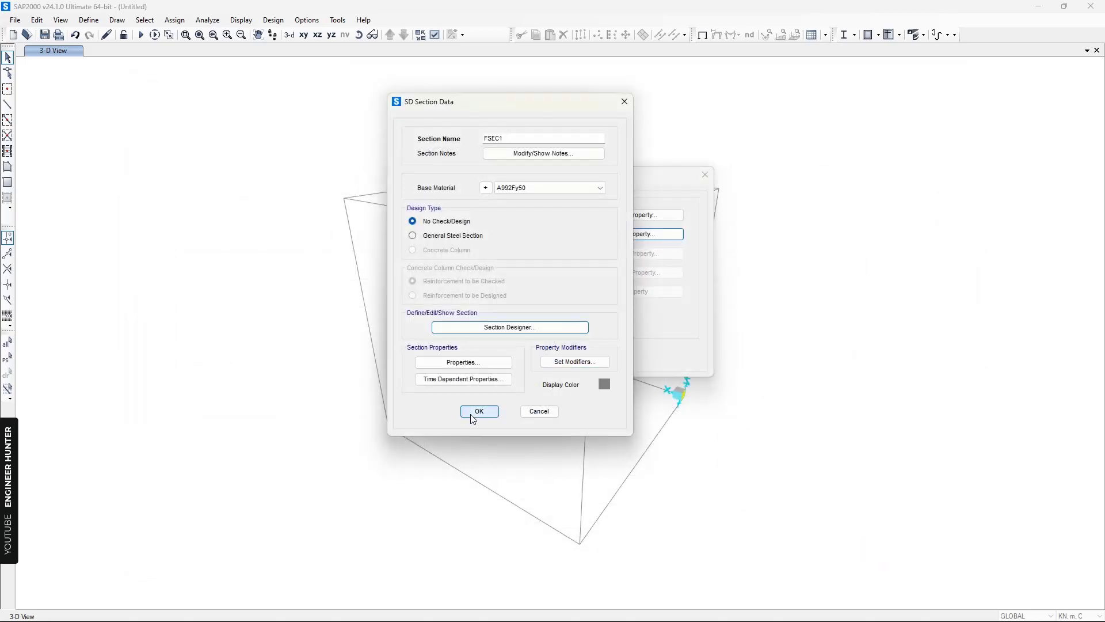
pyautogui.click(479, 410)
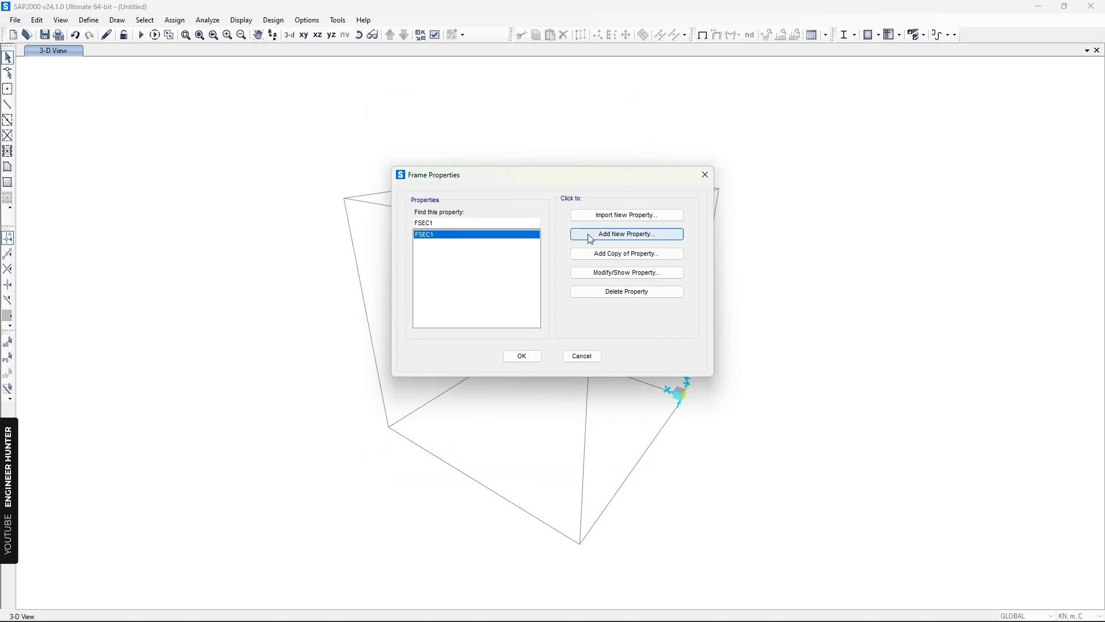
pyautogui.click(514, 353)
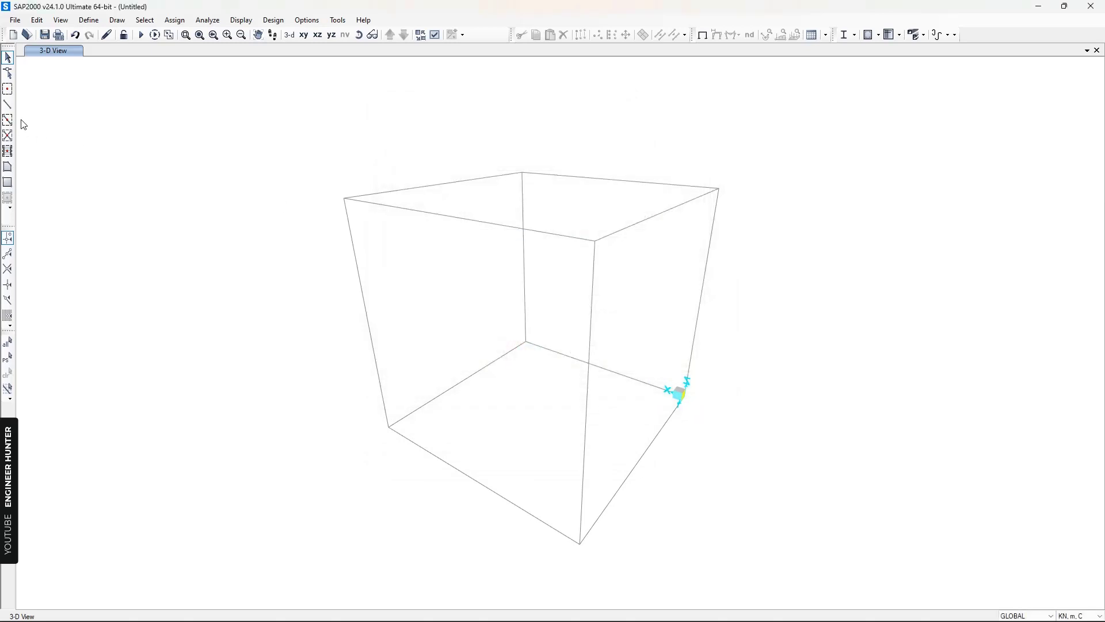
# Draw a straight frame with section FSEC1 up the nearest vertical grid edge, from its lower to its upper corner.
pyautogui.click(7, 105)
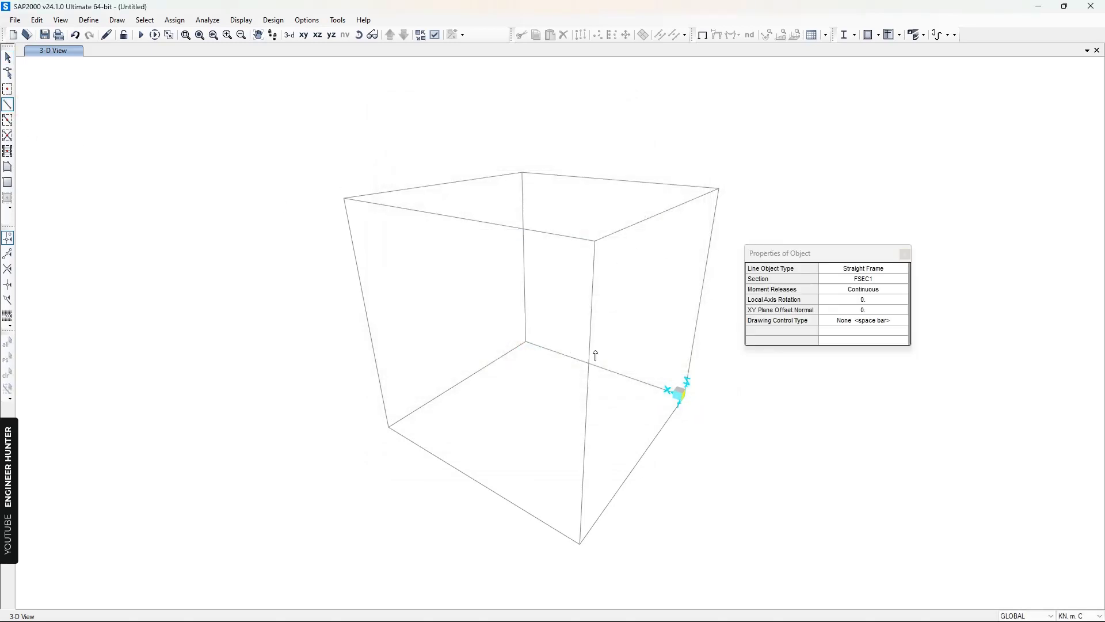
pyautogui.click(580, 543)
pyautogui.click(595, 241)
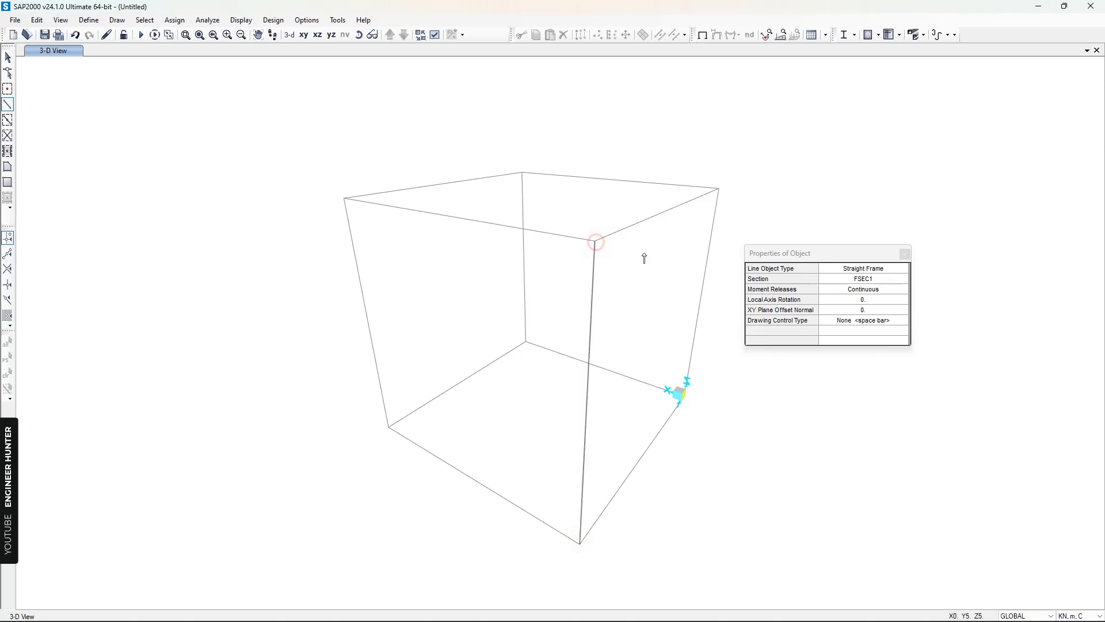
pyautogui.click(905, 254)
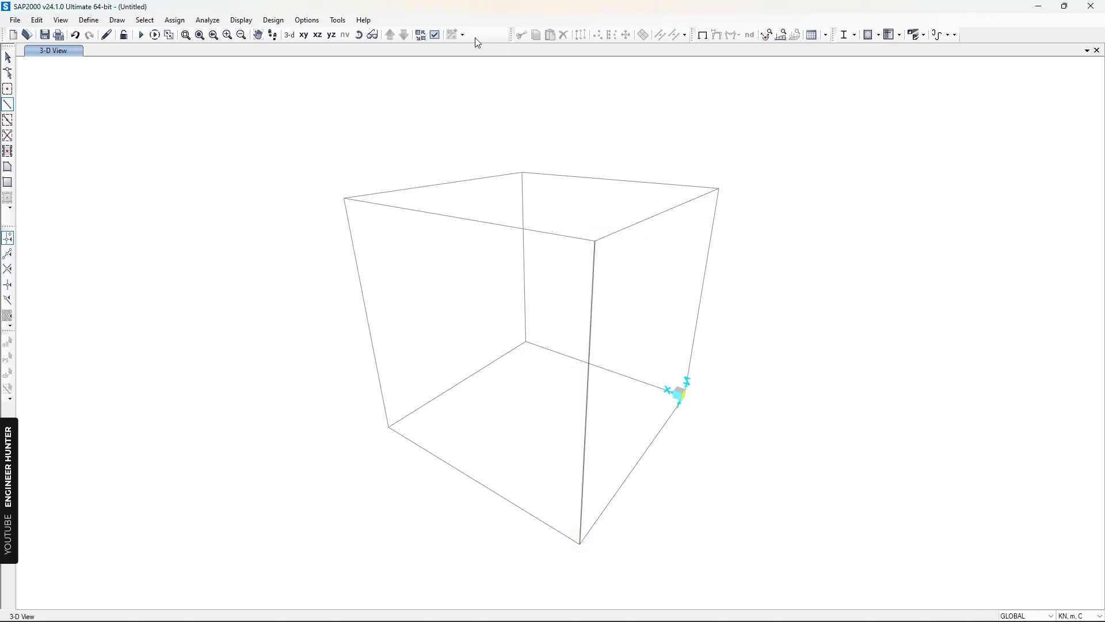
# Display the frame member with its extruded cross-section and examine the combined I-section and channel profile closely at its upper end.
pyautogui.click(705, 35)
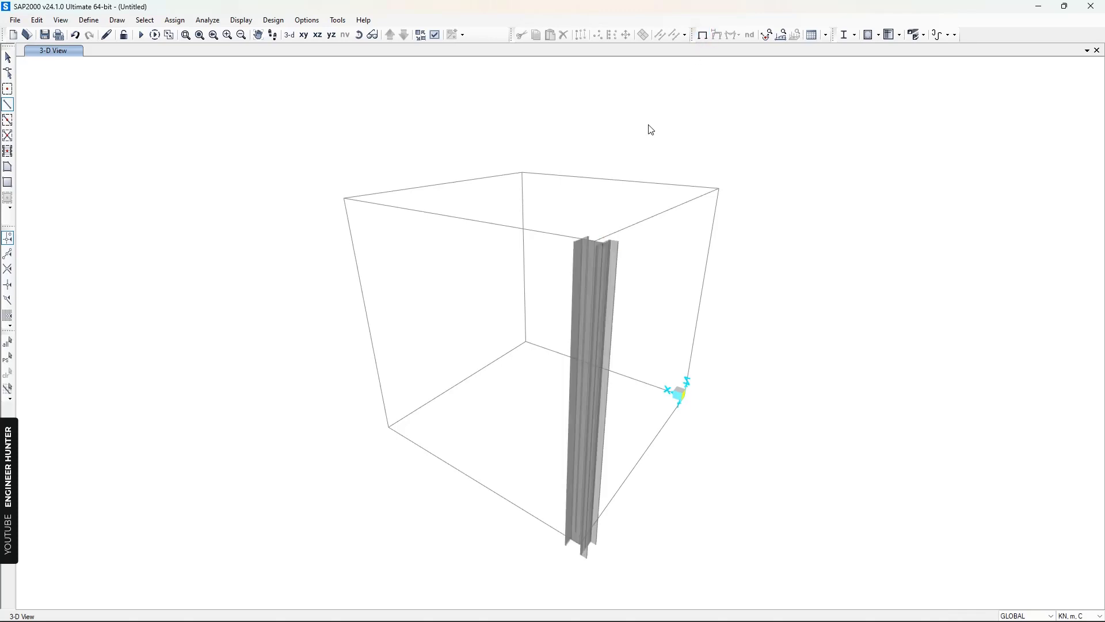
pyautogui.click(598, 136)
pyautogui.keyDown('shift'); pyautogui.moveTo(681, 324); pyautogui.dragTo(596, 383, button='middle'); pyautogui.keyUp('shift')
pyautogui.scroll(4, 697, 358)
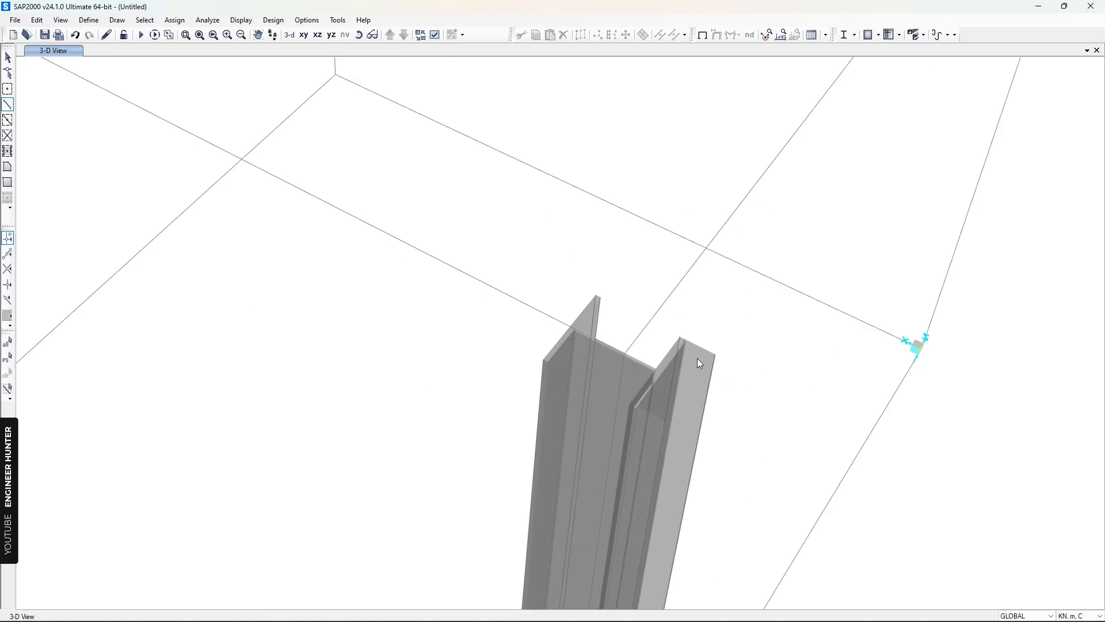
pyautogui.scroll(-4, 629, 332)
pyautogui.keyDown('shift'); pyautogui.moveTo(629, 333); pyautogui.dragTo(592, 394, button='middle'); pyautogui.keyUp('shift')
pyautogui.scroll(10, 524, 412)
pyautogui.scroll(-5, 622, 365)
pyautogui.scroll(-3, 592, 395)
pyautogui.keyDown('shift'); pyautogui.moveTo(642, 225); pyautogui.dragTo(602, 311, button='middle'); pyautogui.keyUp('shift')
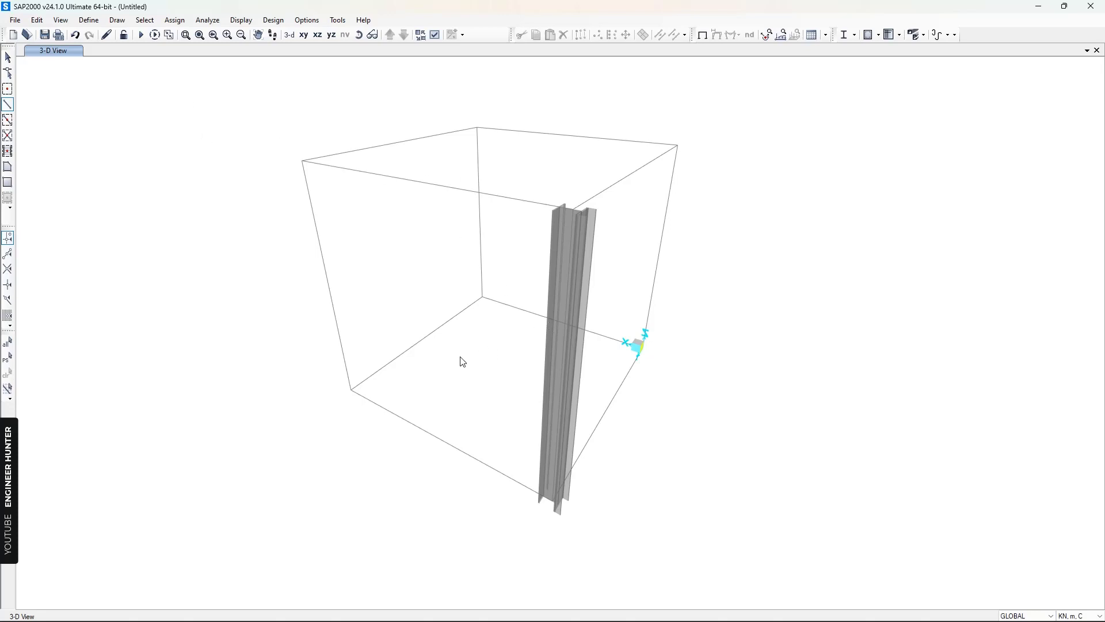
# Add a second Section Designer frame section with 4000Psi as base material and open its section drawing.
pyautogui.click(88, 20)
pyautogui.moveTo(115, 53)
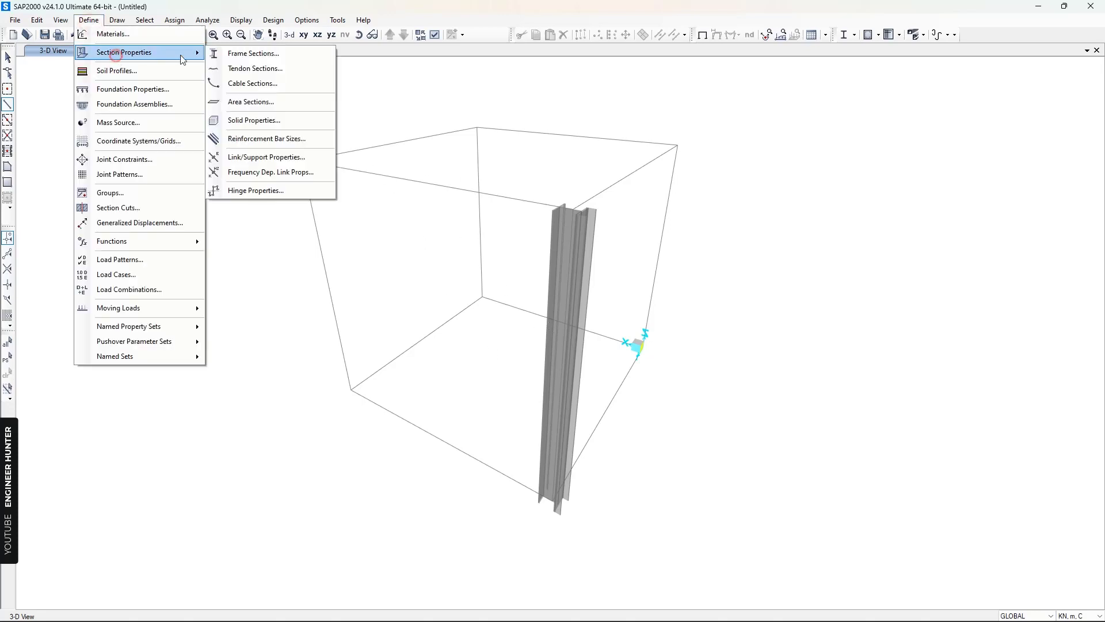
pyautogui.click(254, 54)
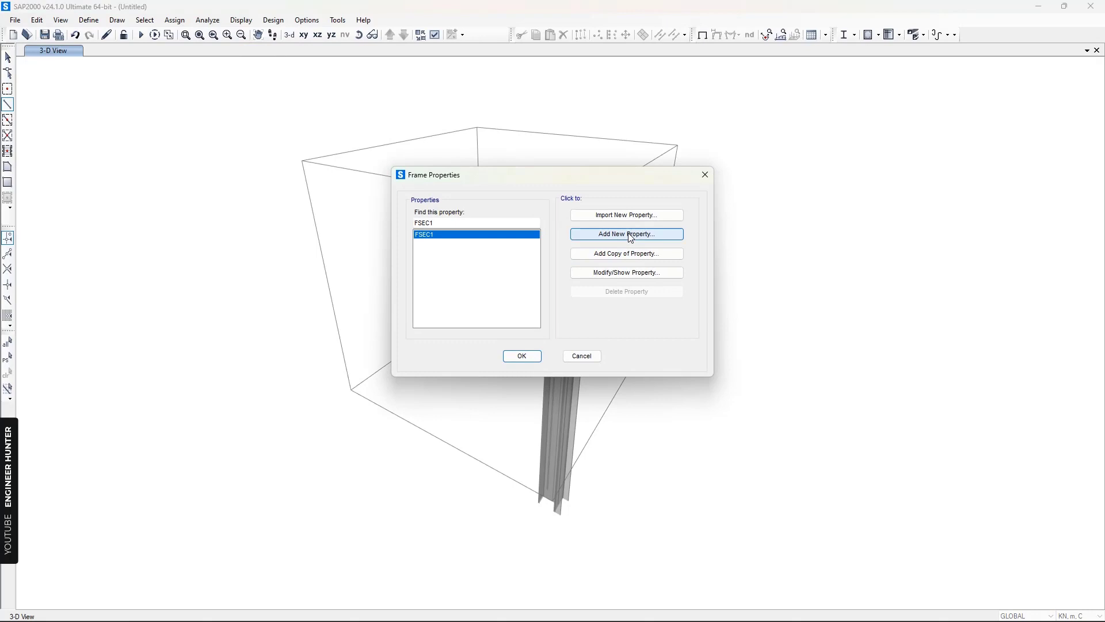
pyautogui.click(630, 235)
pyautogui.click(585, 250)
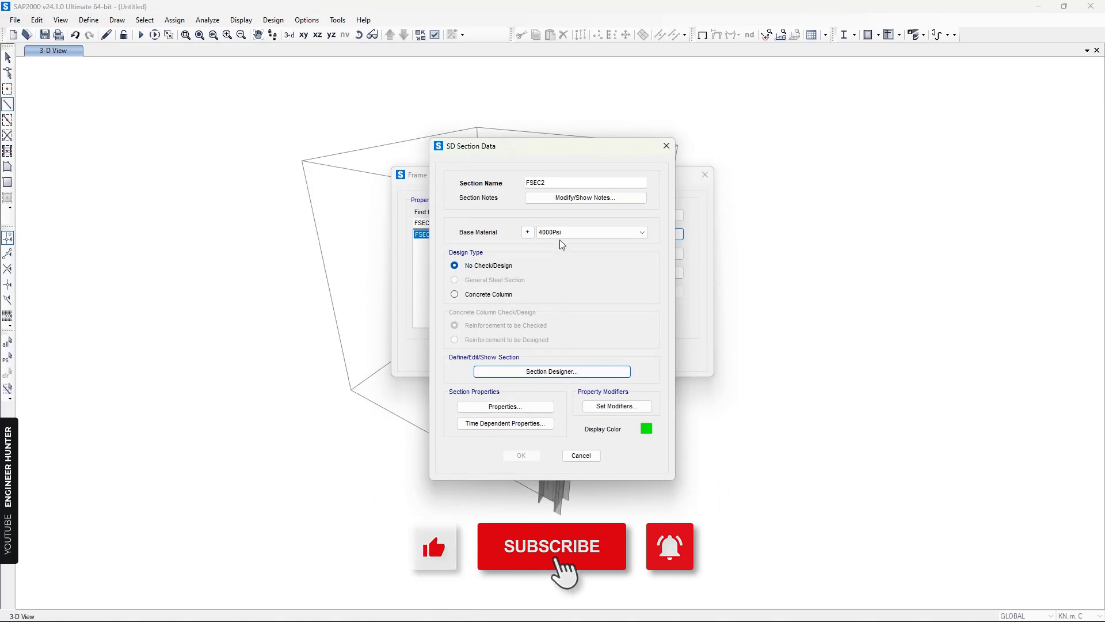
pyautogui.click(535, 229)
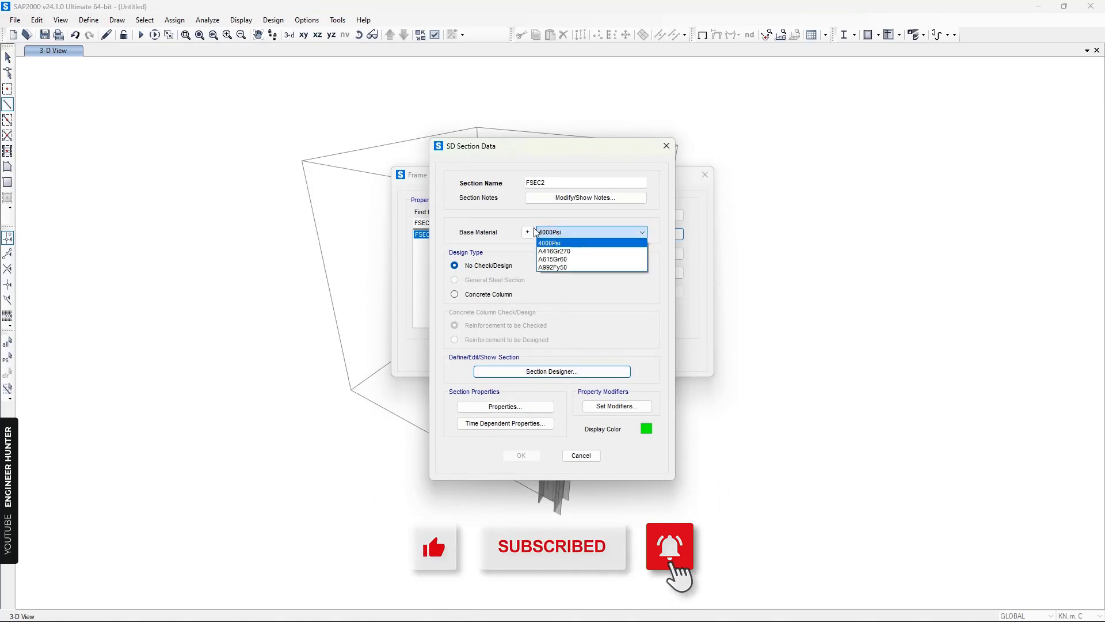
pyautogui.click(535, 230)
pyautogui.click(545, 373)
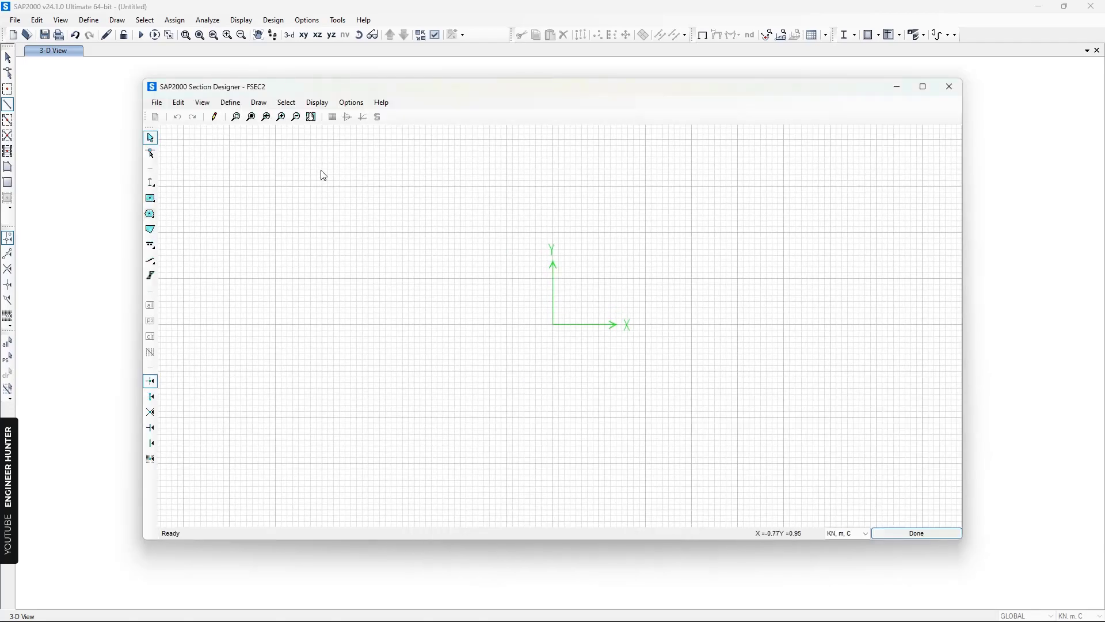
# Place a solid rectangle, 500 by 500 mm, centred on the origin of the section axes.
pyautogui.click(150, 198)
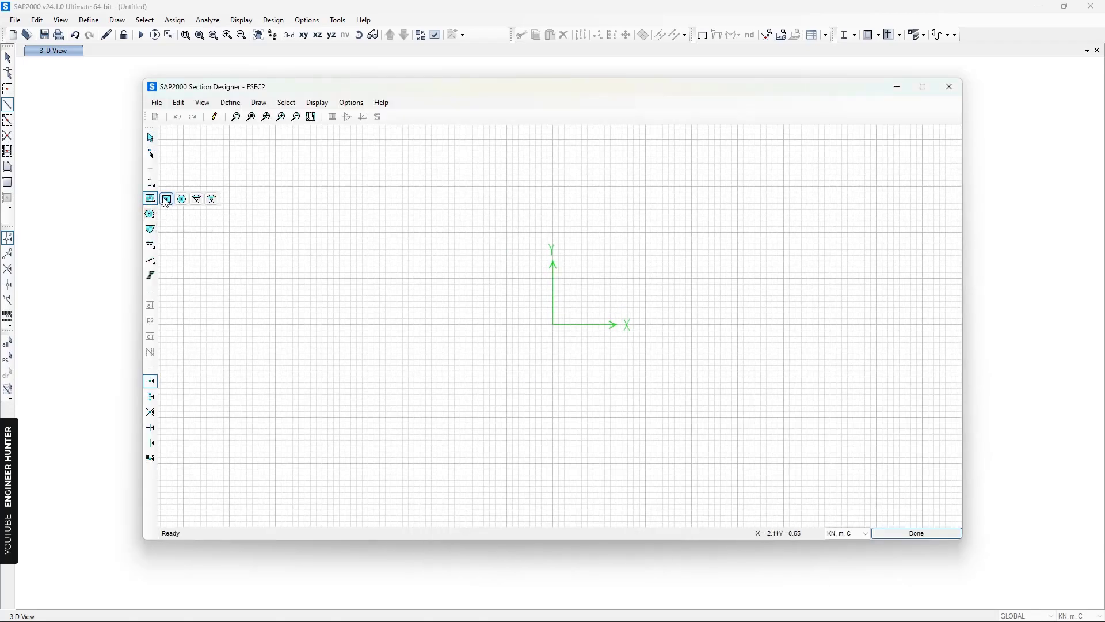
pyautogui.click(168, 200)
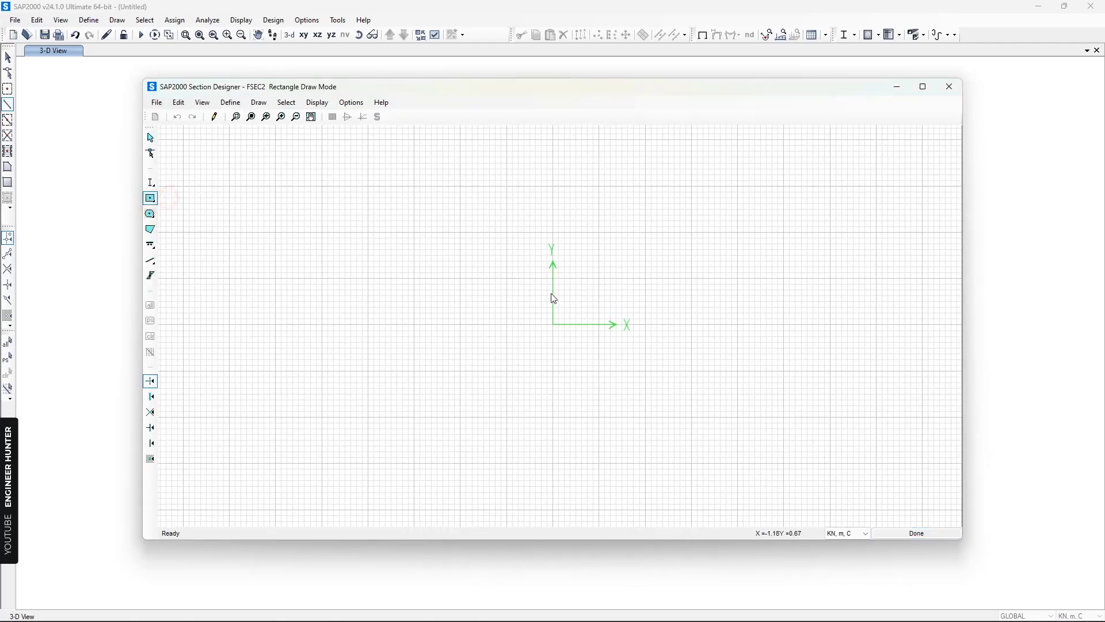
pyautogui.click(555, 326)
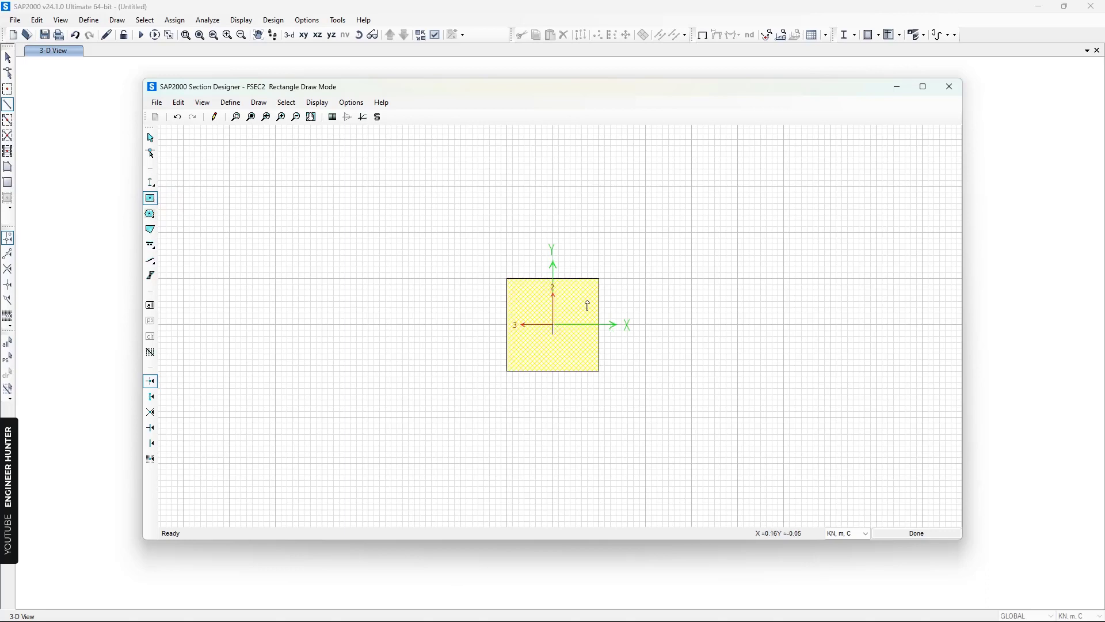
pyautogui.rightClick(577, 311)
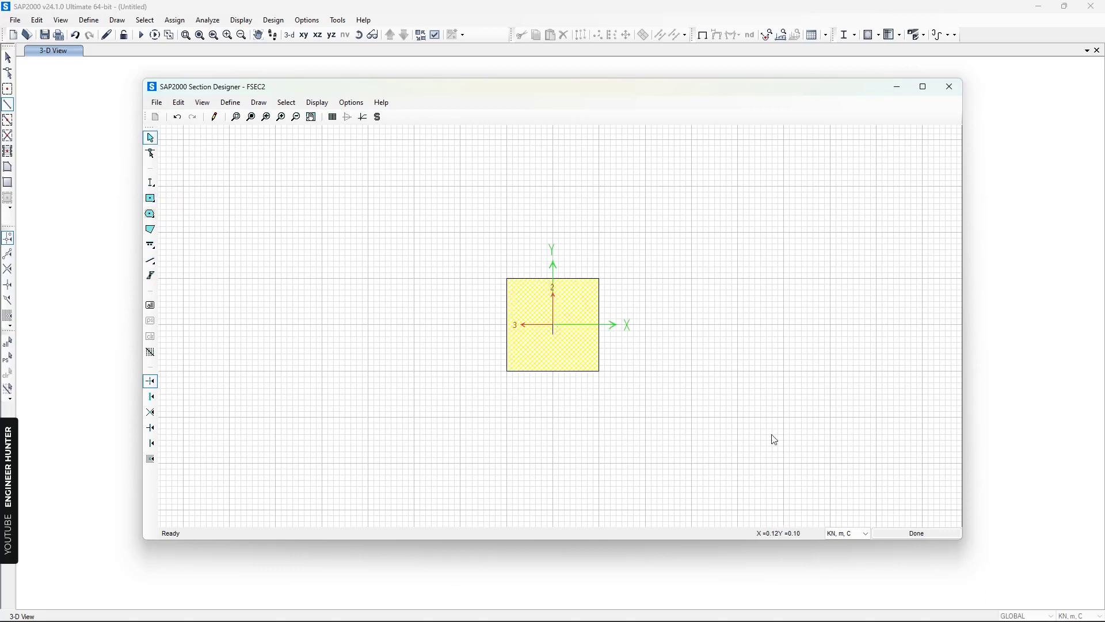
# Switch the section drawing's units to N, mm, C and check the solid rectangle's shape properties without changing them.
pyautogui.hotkey('ctrl', 'a')
pyautogui.click(848, 533)
pyautogui.click(849, 465)
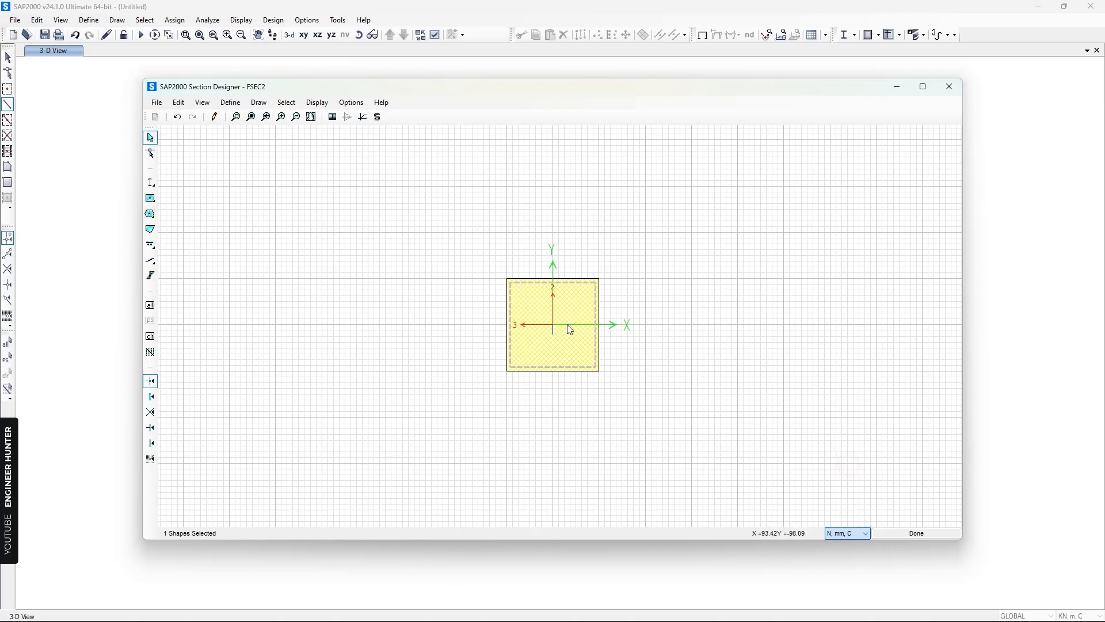
pyautogui.rightClick(571, 330)
pyautogui.moveTo(553, 216); pyautogui.dragTo(707, 186)
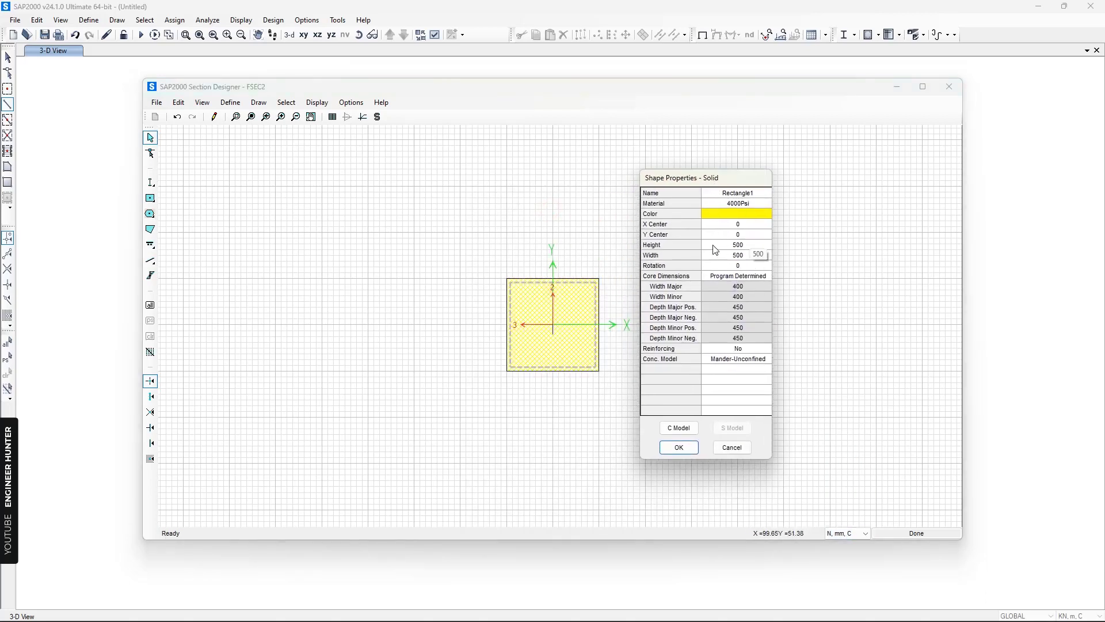
pyautogui.click(731, 447)
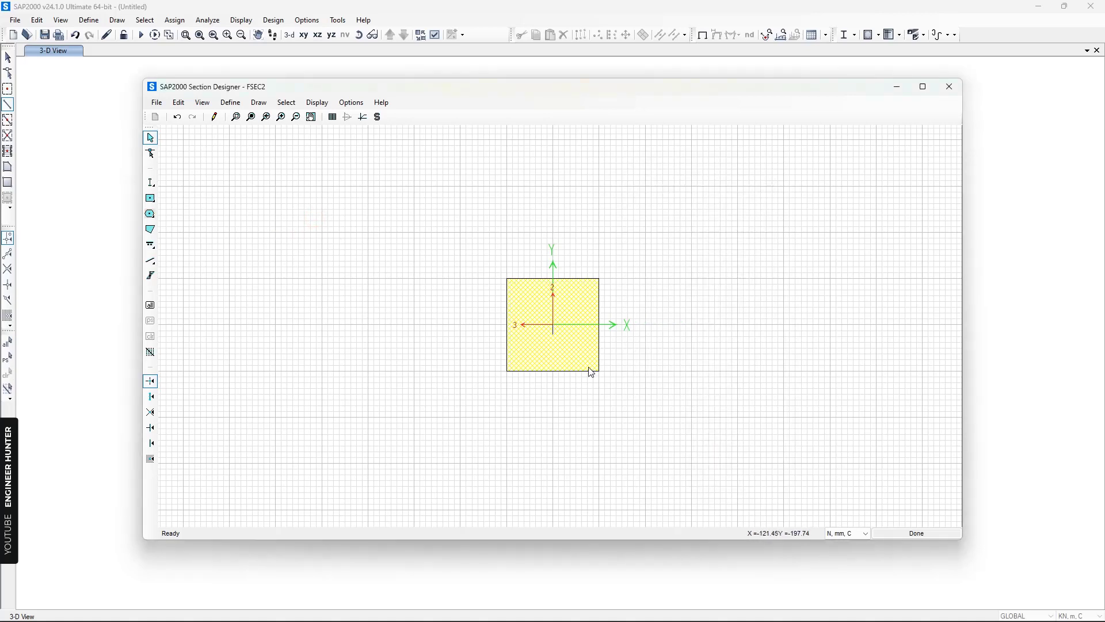
# Add a rectangular reinforcing bar pattern around the concrete rectangle, centred on the origin.
pyautogui.click(252, 117)
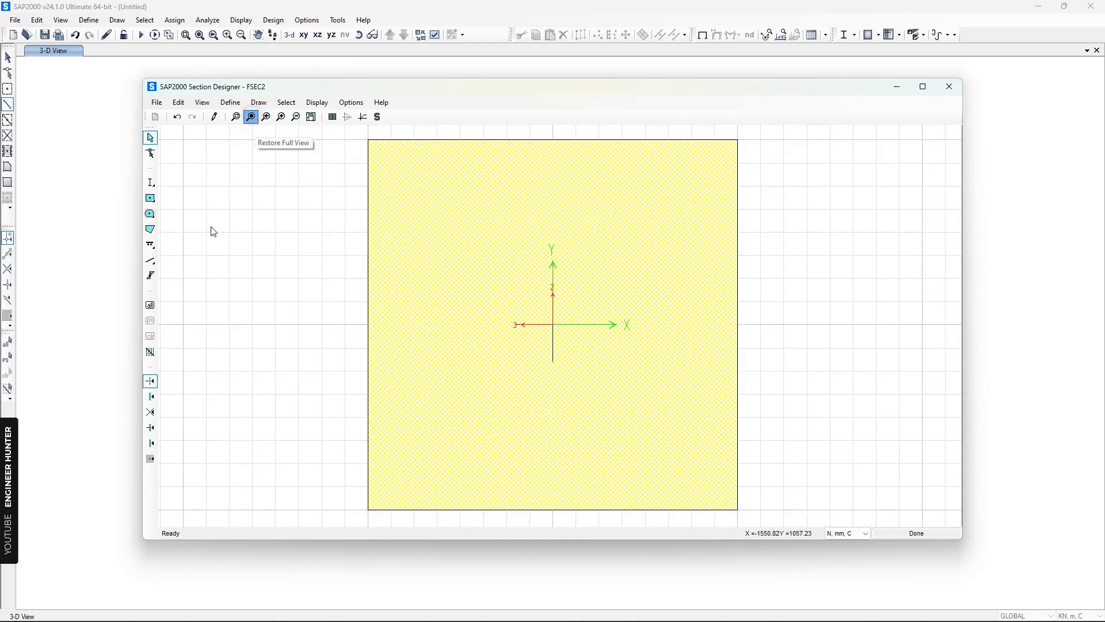
pyautogui.moveTo(151, 245); pyautogui.dragTo(198, 253)
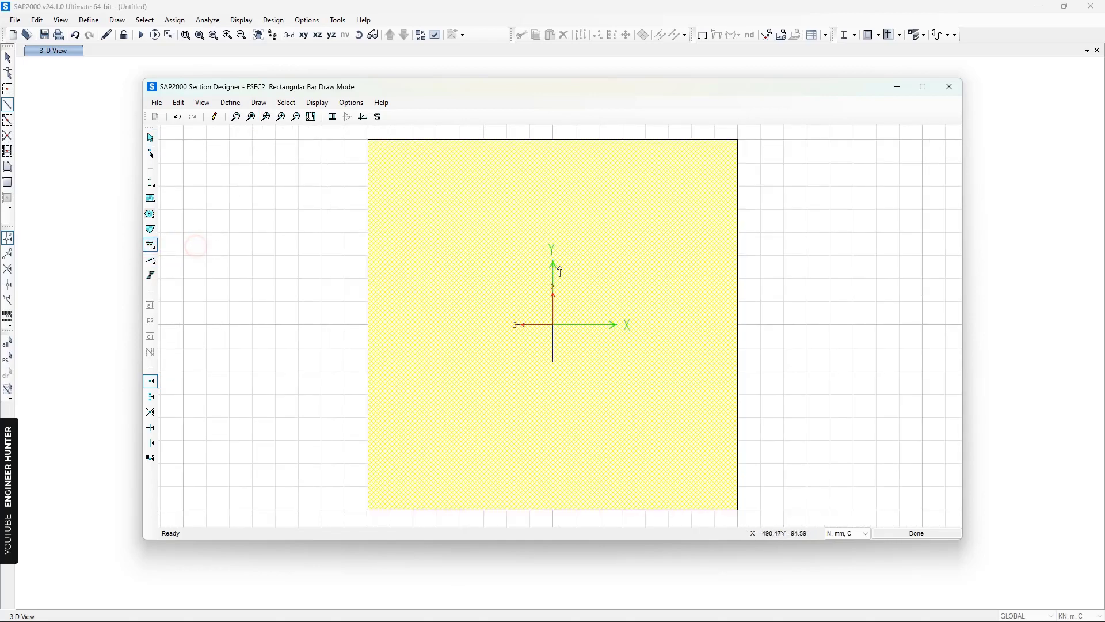
pyautogui.click(554, 328)
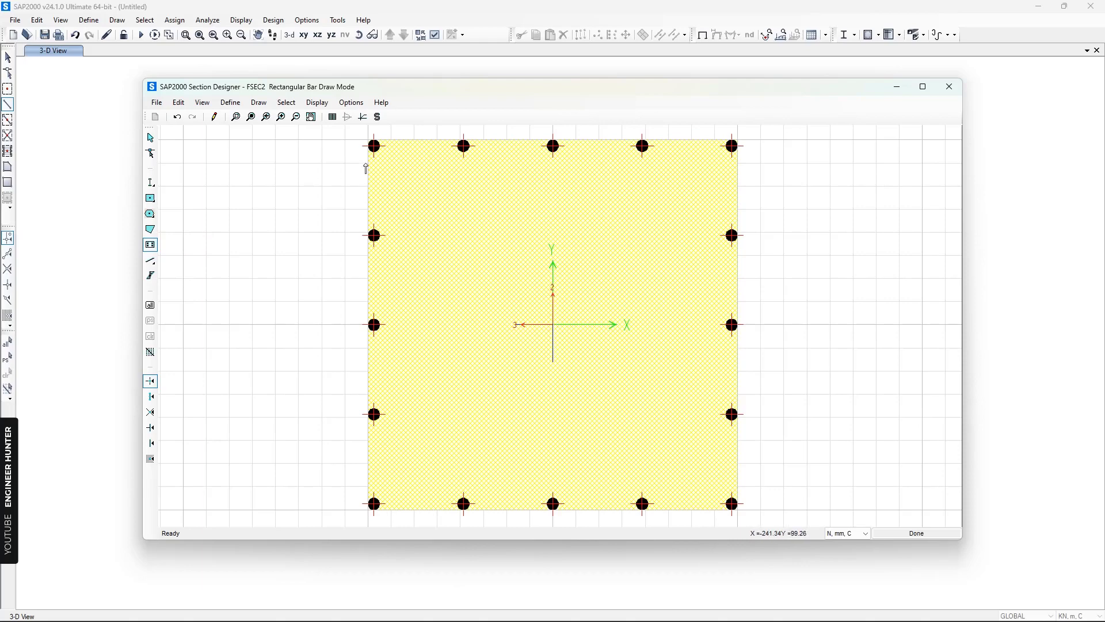
pyautogui.press('Escape')
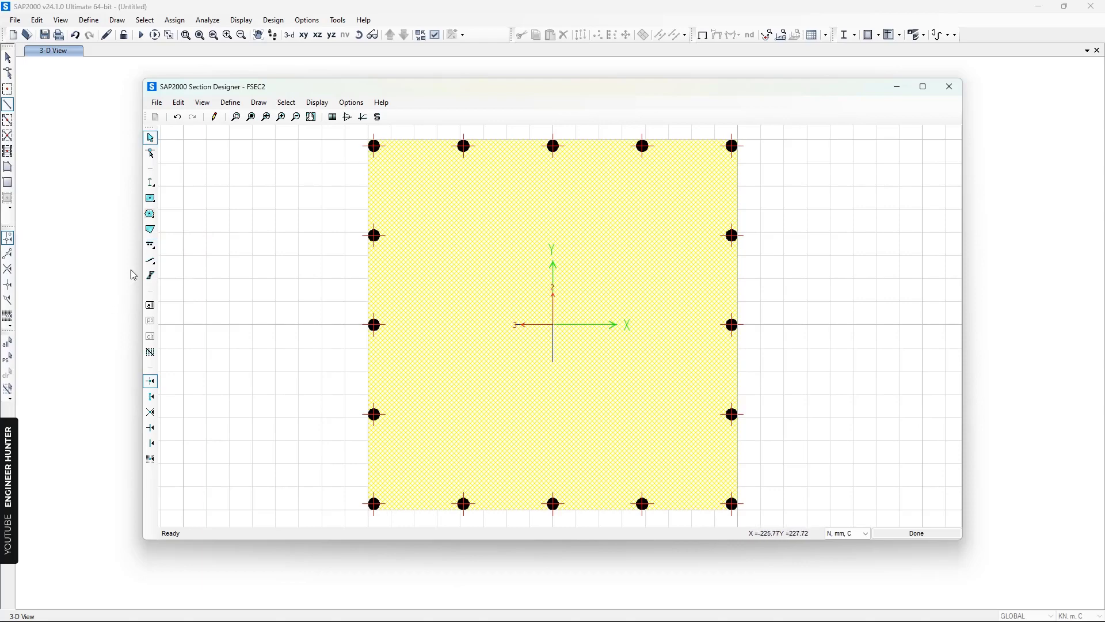
# Set the corner bars' size to 20d and apply it to all corners of the reinforcement.
pyautogui.rightClick(377, 149)
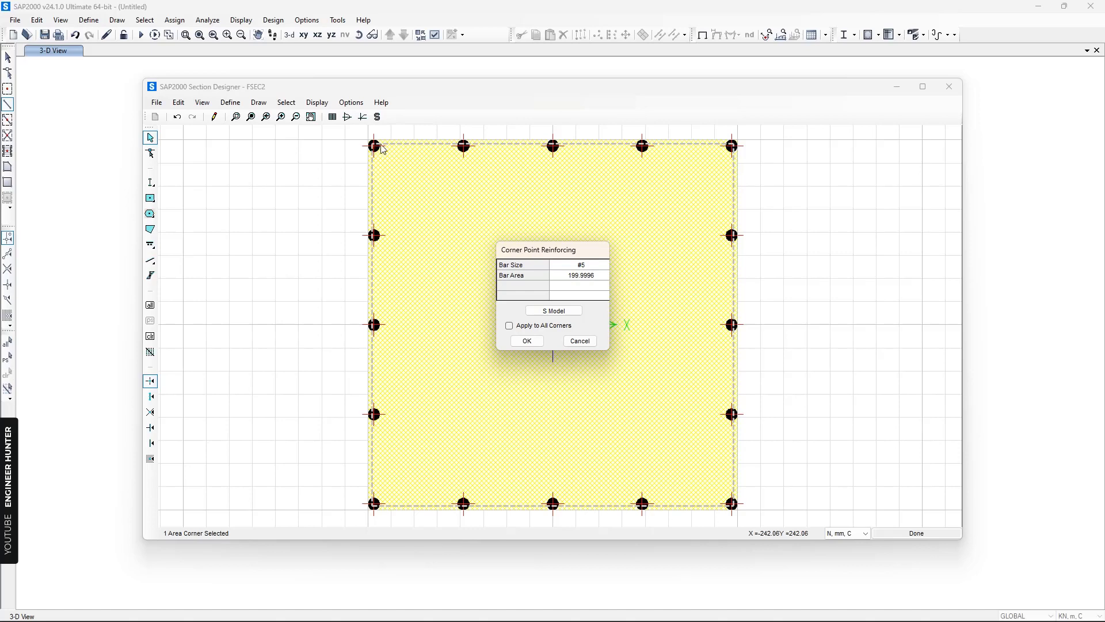
pyautogui.click(583, 266)
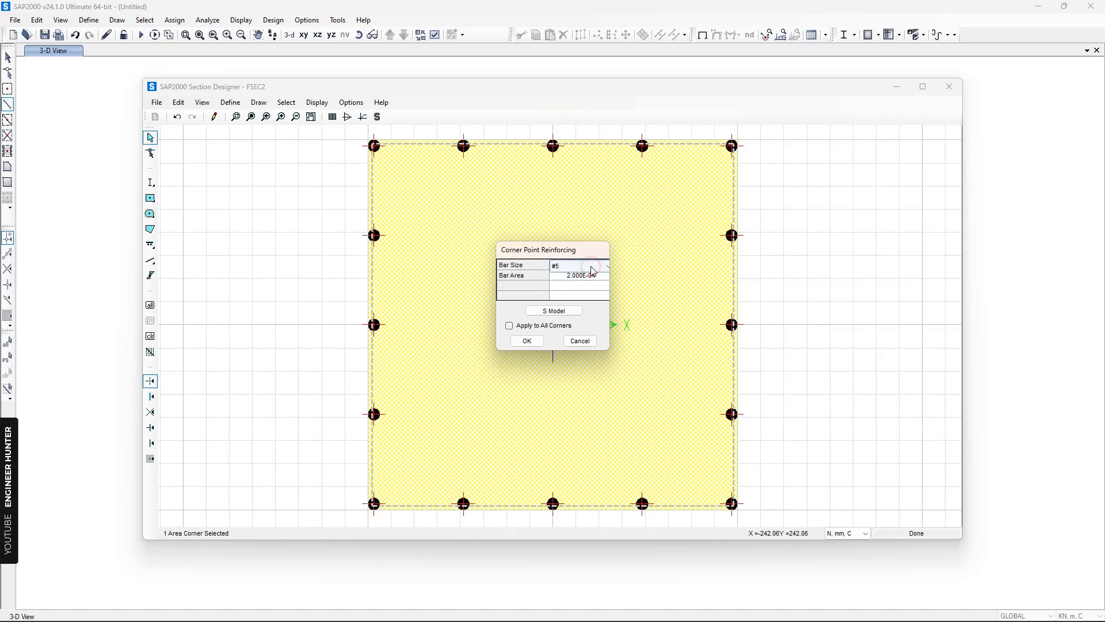
pyautogui.click(590, 266)
pyautogui.scroll(-2, 569, 423)
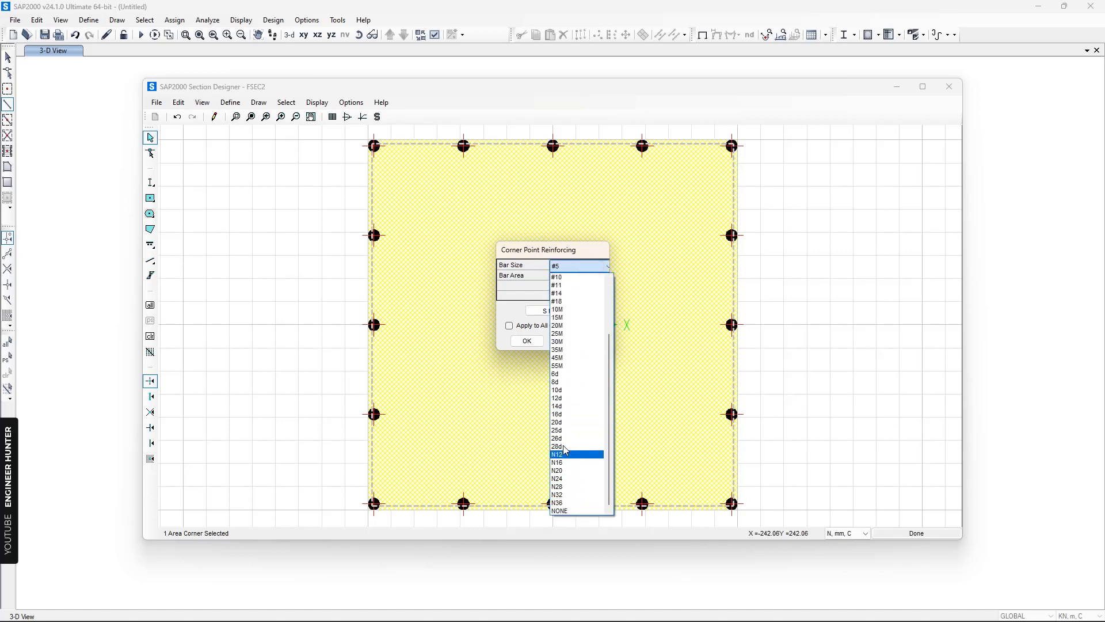
pyautogui.click(566, 423)
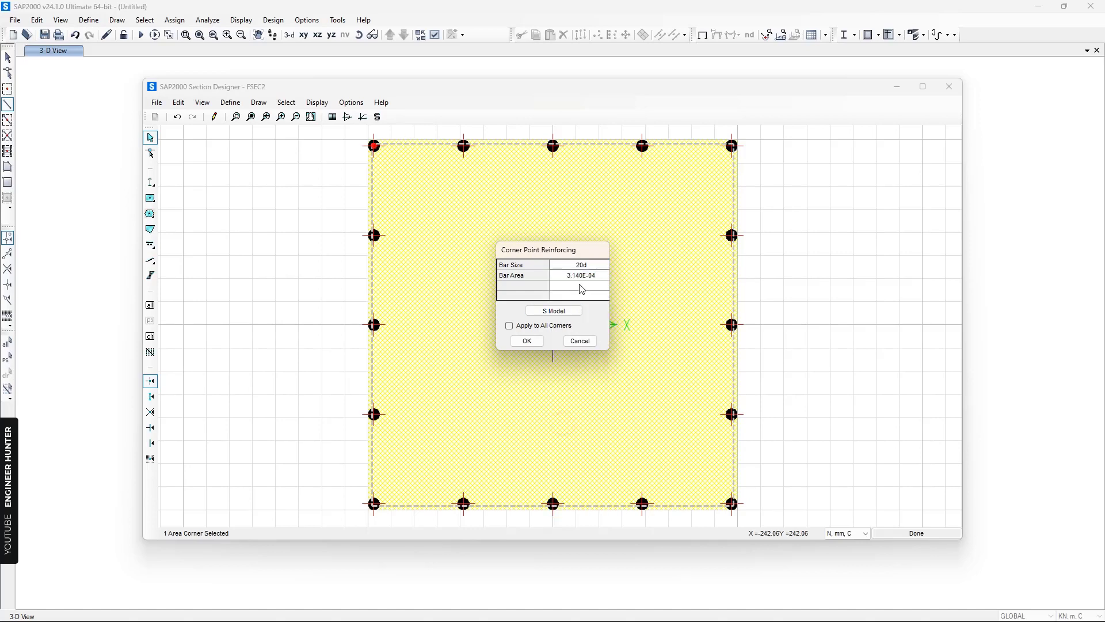
pyautogui.click(550, 328)
pyautogui.click(528, 340)
# Set the edge bars' size to 20d and apply it to all edges of the reinforcement.
pyautogui.click(374, 241)
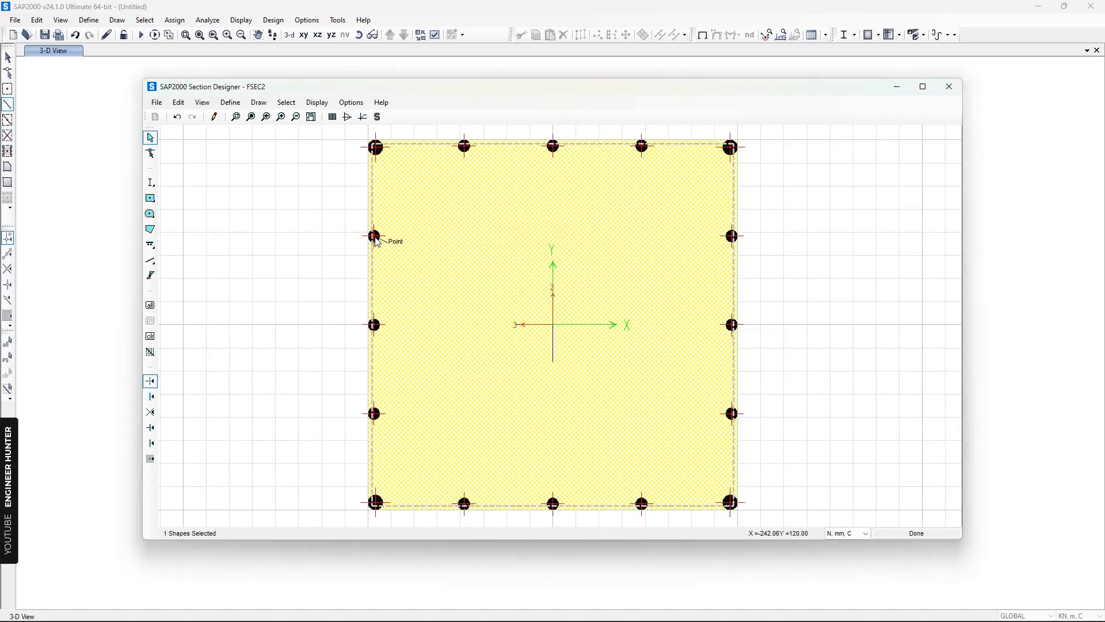
pyautogui.rightClick(375, 240)
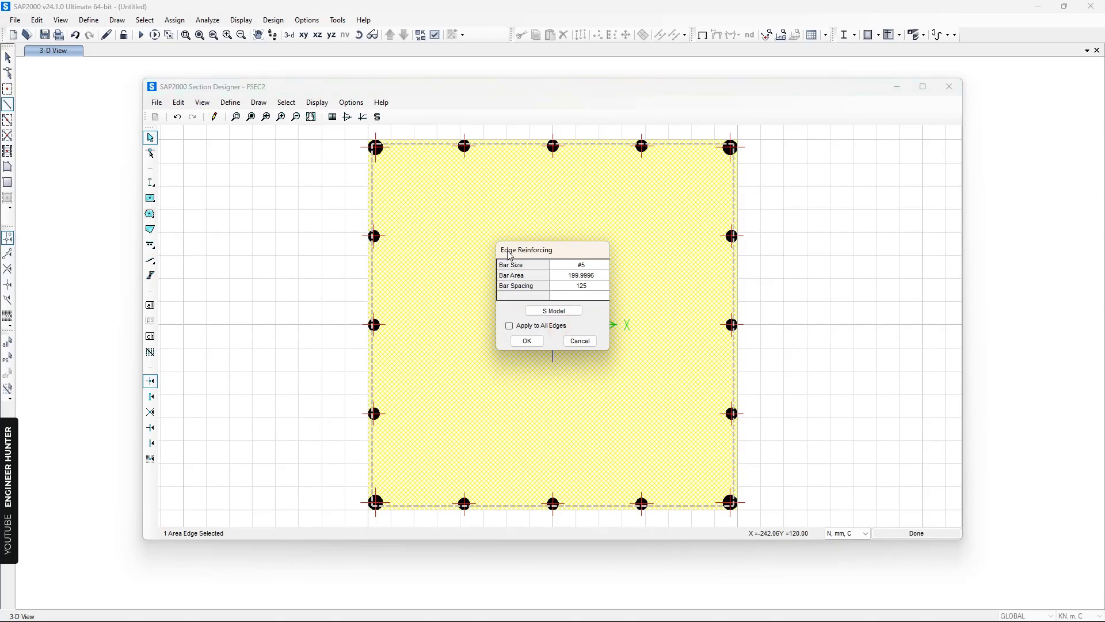
pyautogui.click(578, 266)
pyautogui.click(593, 265)
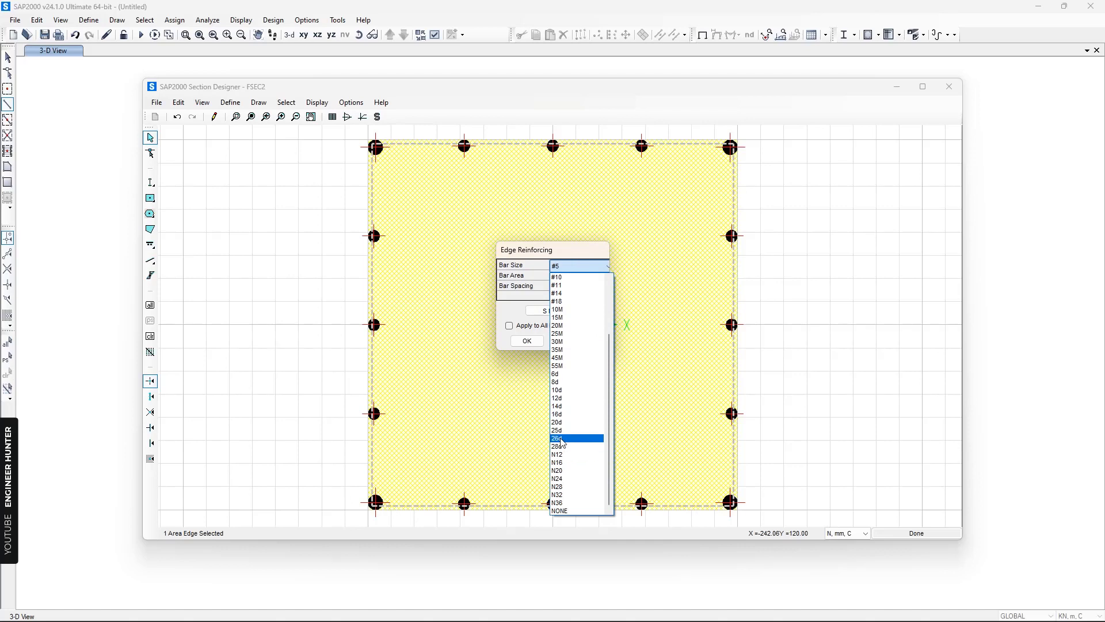
pyautogui.click(585, 423)
pyautogui.click(521, 328)
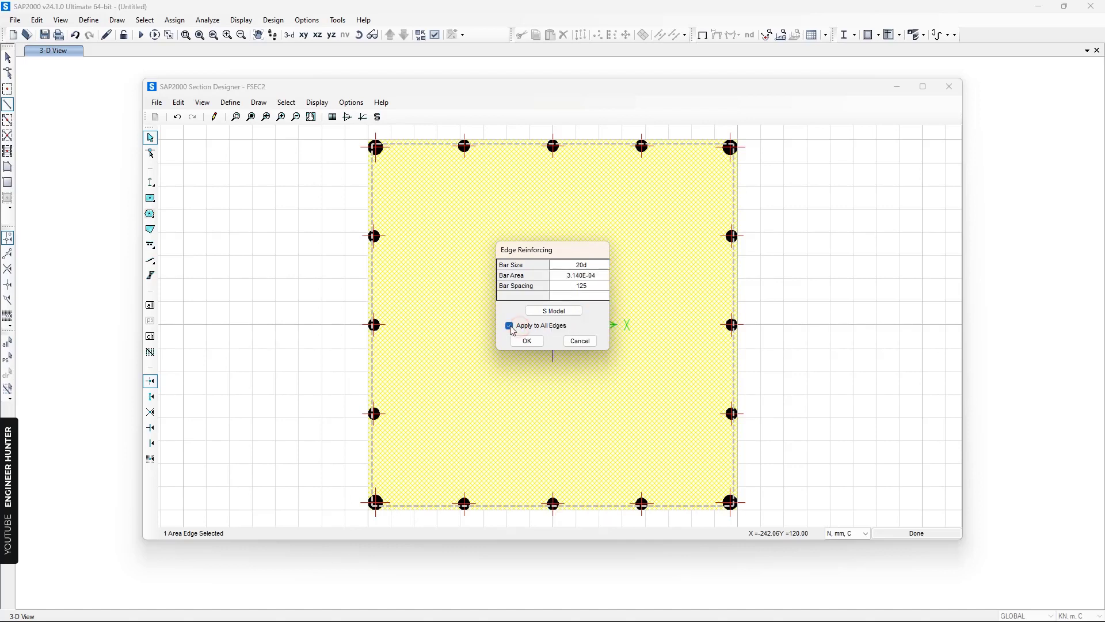
pyautogui.click(527, 342)
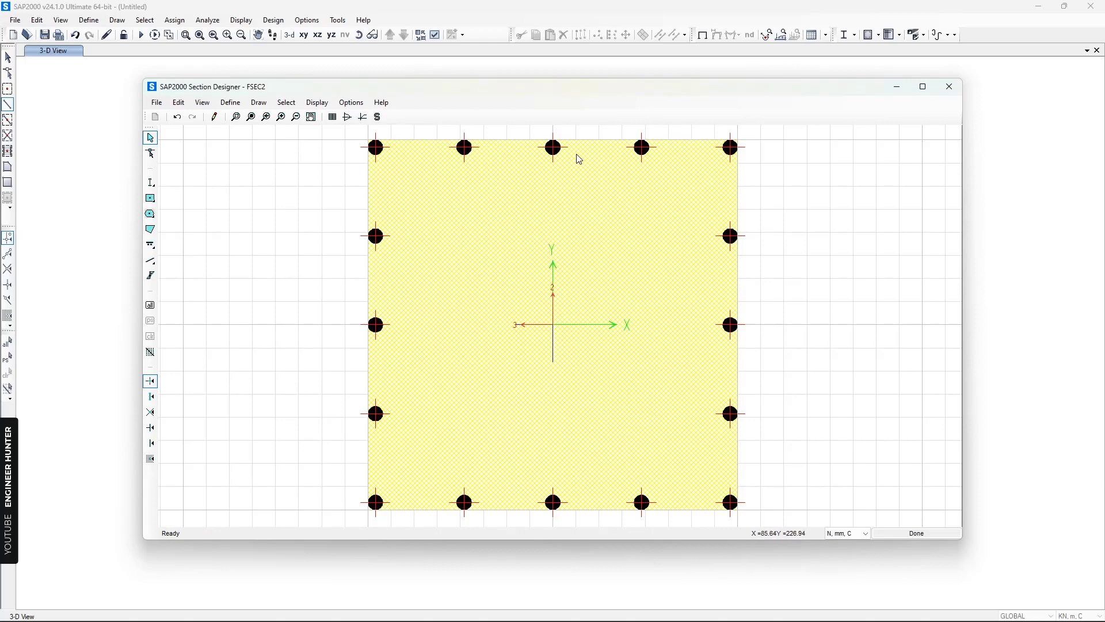
# Set the rectangular reinforcement's height and width to 400 mm each so the bars sit inside the concrete.
pyautogui.rightClick(436, 201)
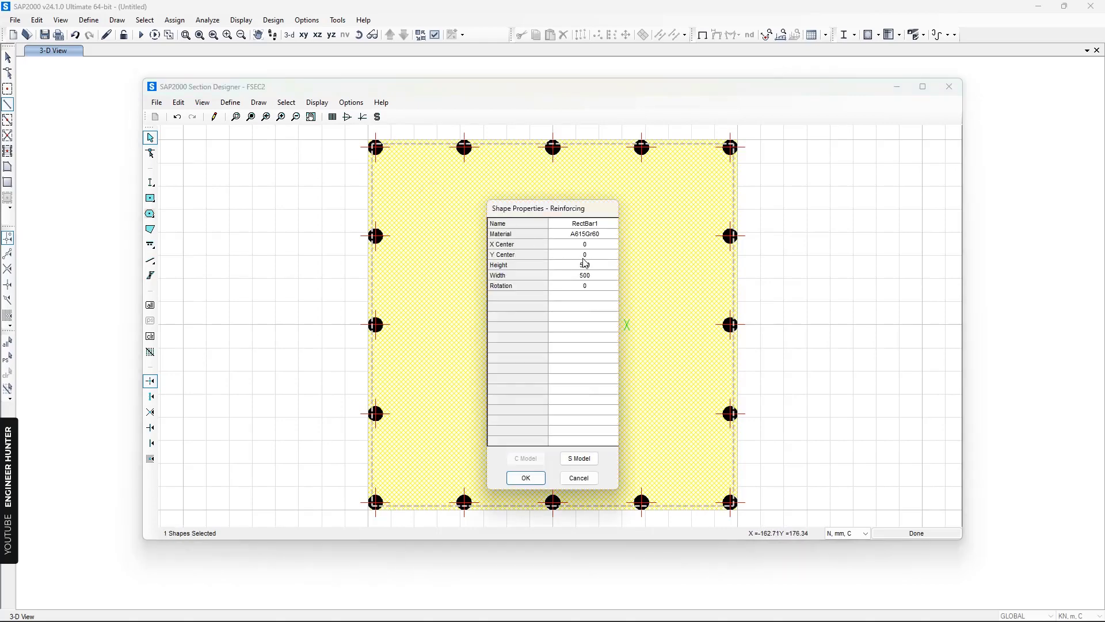
pyautogui.click(564, 266)
pyautogui.moveTo(601, 209); pyautogui.dragTo(745, 190)
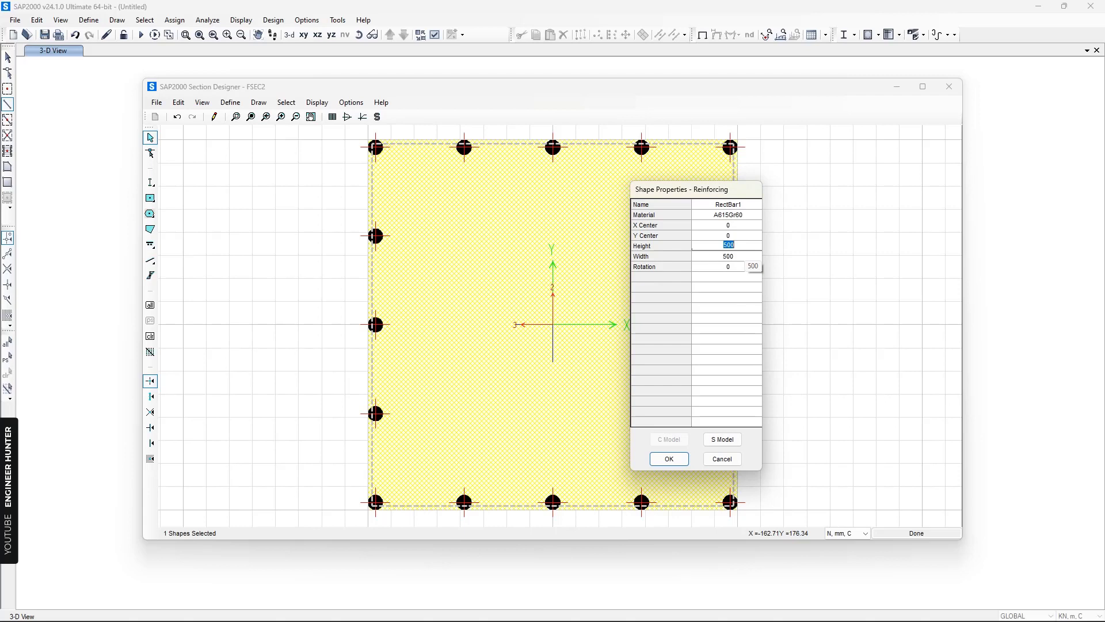
pyautogui.click(709, 257)
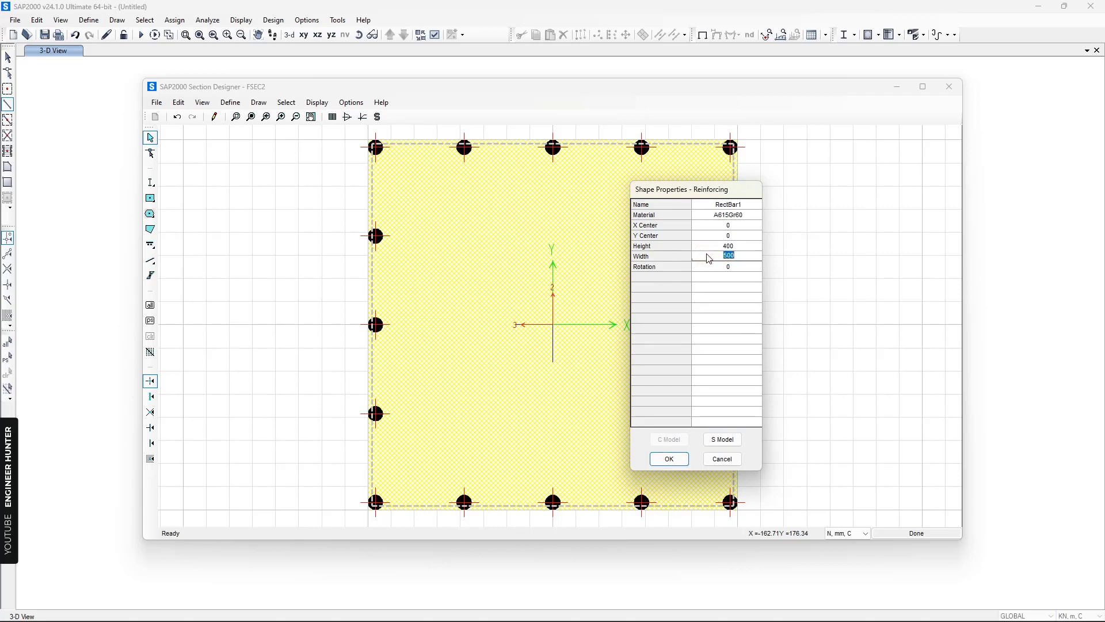
pyautogui.write('400')
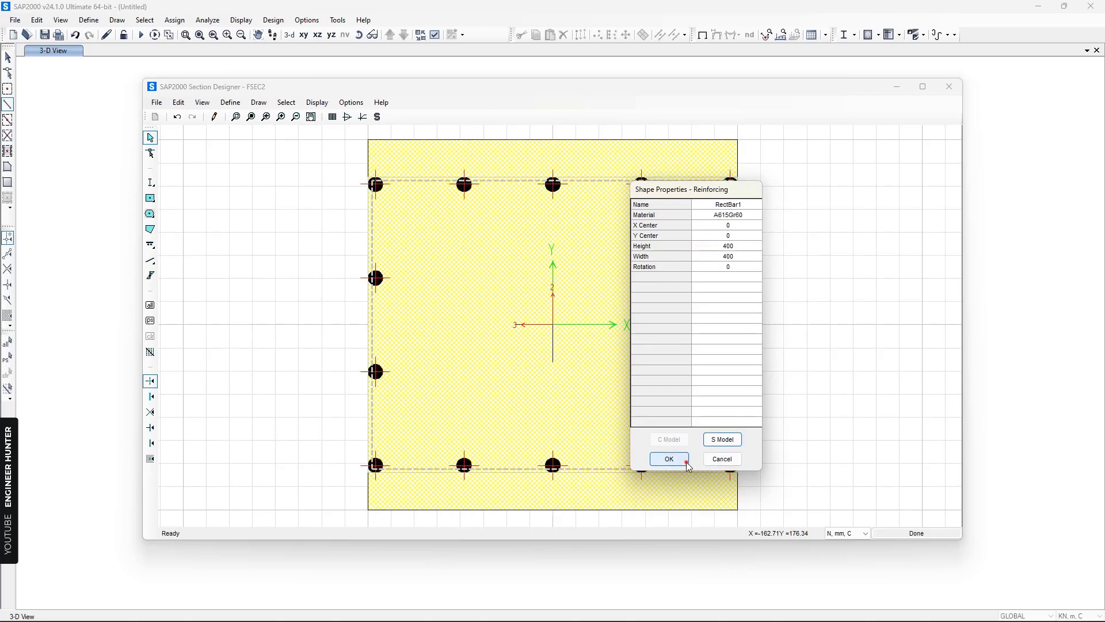
pyautogui.click(684, 401)
pyautogui.press('Return')
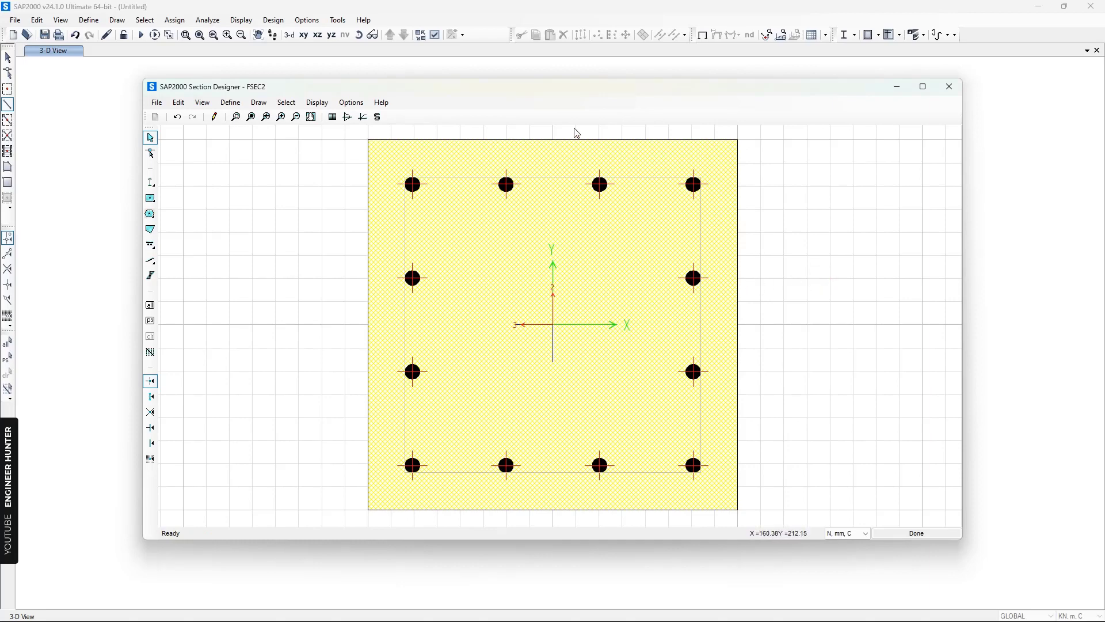
# Show the reinforced concrete section's interaction surface and examine its design-code curve and P, M2 and M3 values.
pyautogui.click(349, 117)
pyautogui.moveTo(543, 163); pyautogui.dragTo(739, 74)
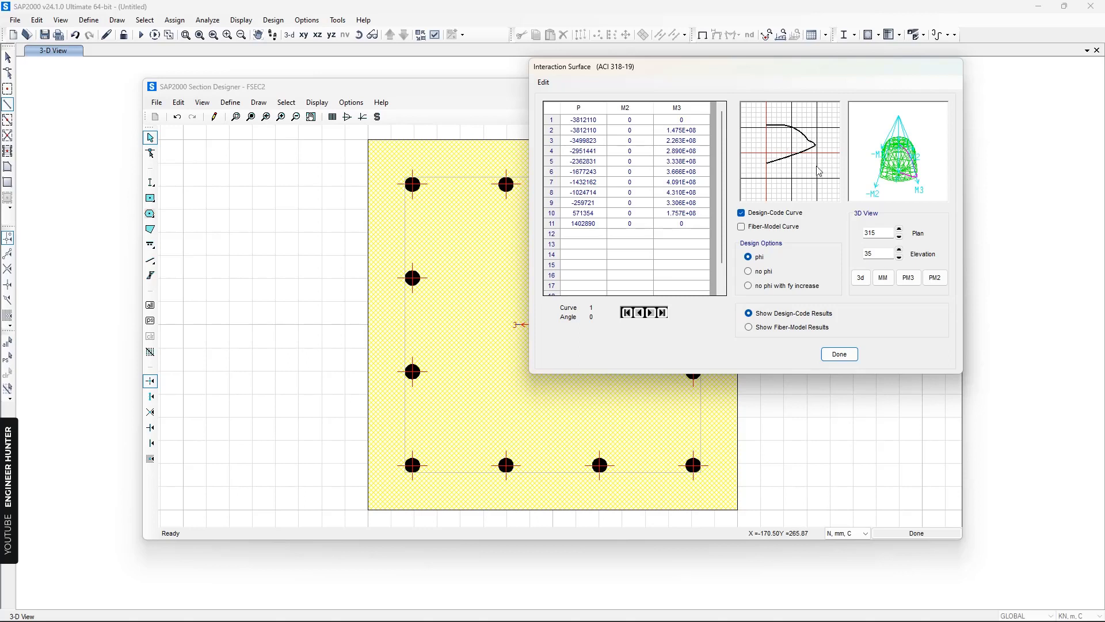
pyautogui.click(793, 78)
pyautogui.moveTo(729, 83); pyautogui.dragTo(630, 120)
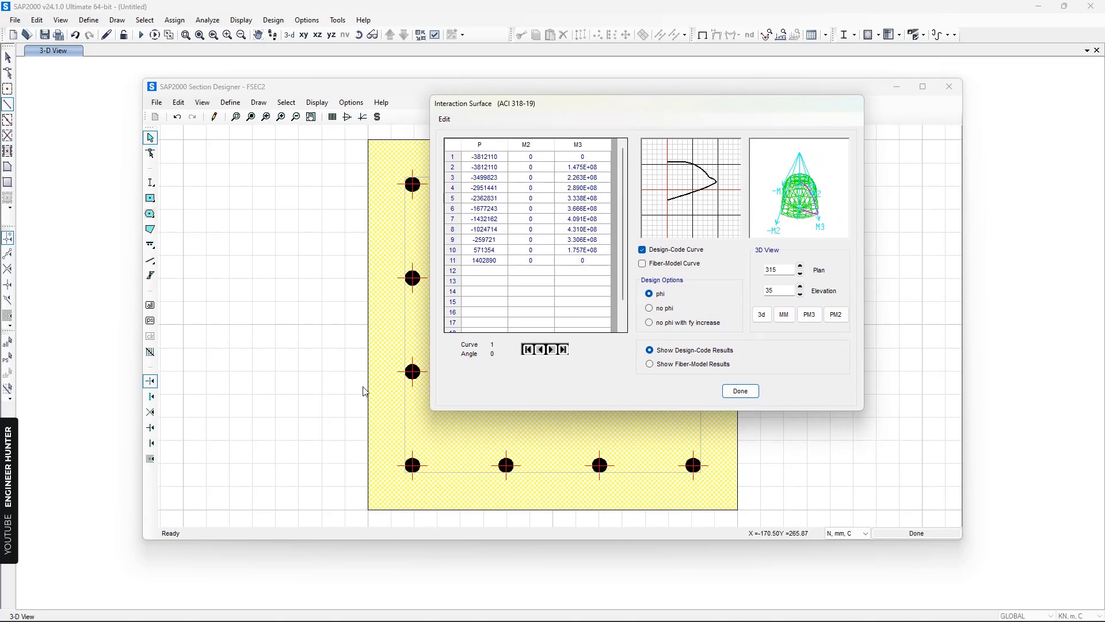
# Reopen the concrete section's interaction surface and capture a screenshot of its whole window with Snipping Tool for comparison.
pyautogui.click(742, 392)
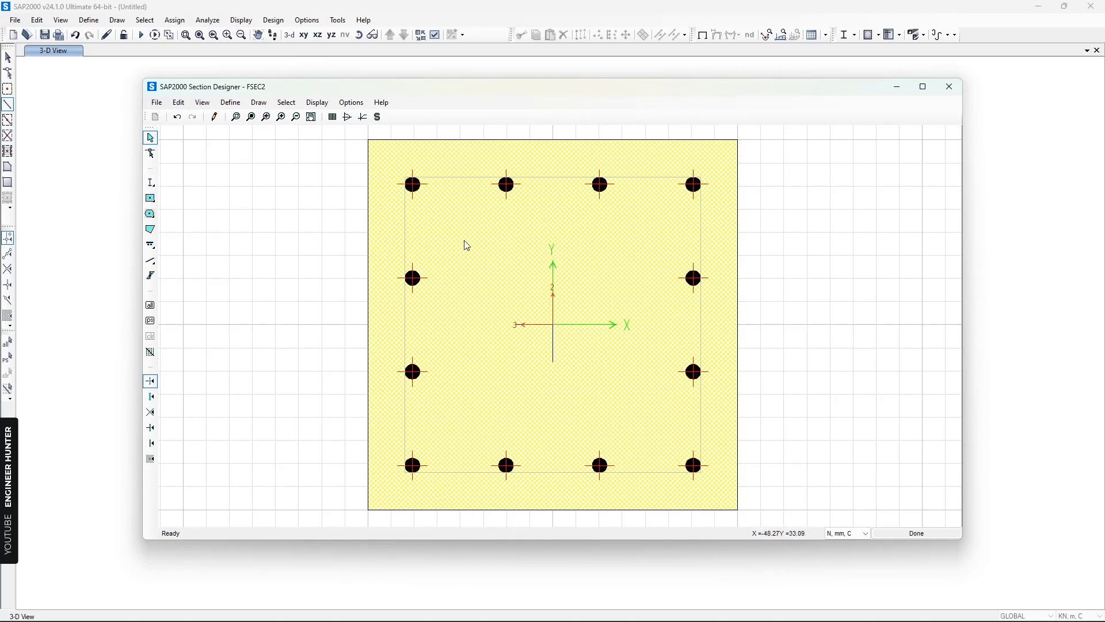
pyautogui.click(348, 117)
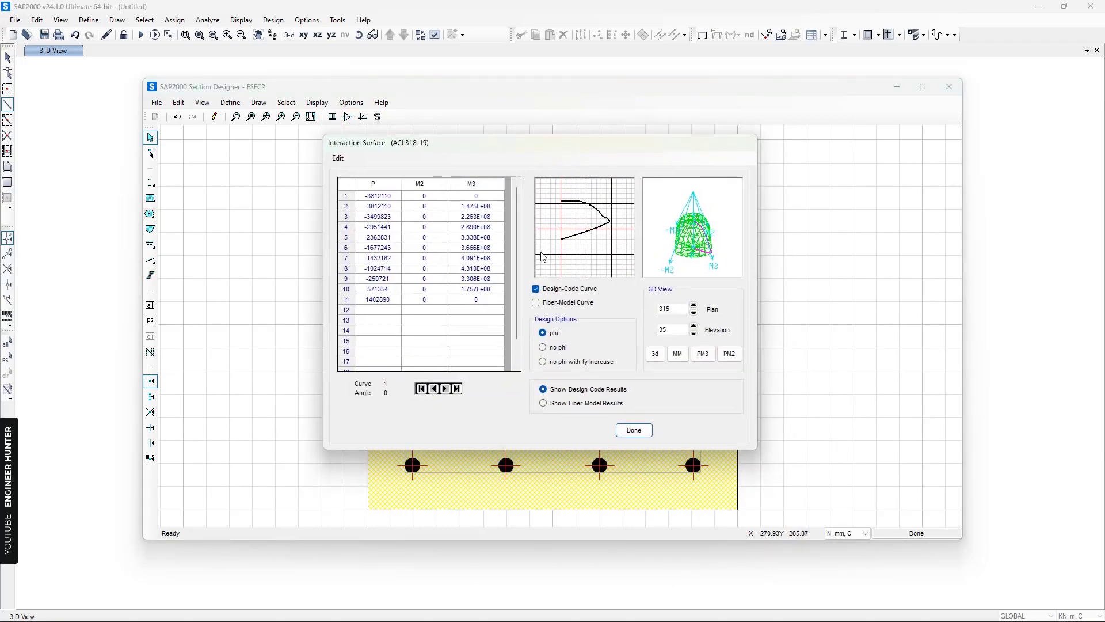
pyautogui.press('super+shift+s')
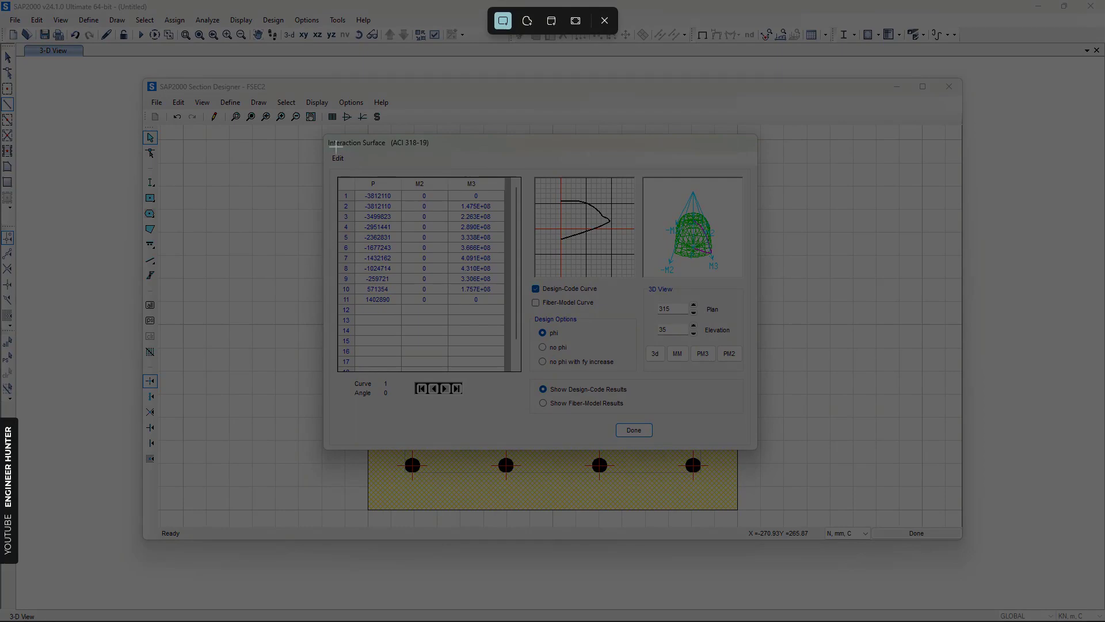
pyautogui.moveTo(325, 137); pyautogui.dragTo(758, 450)
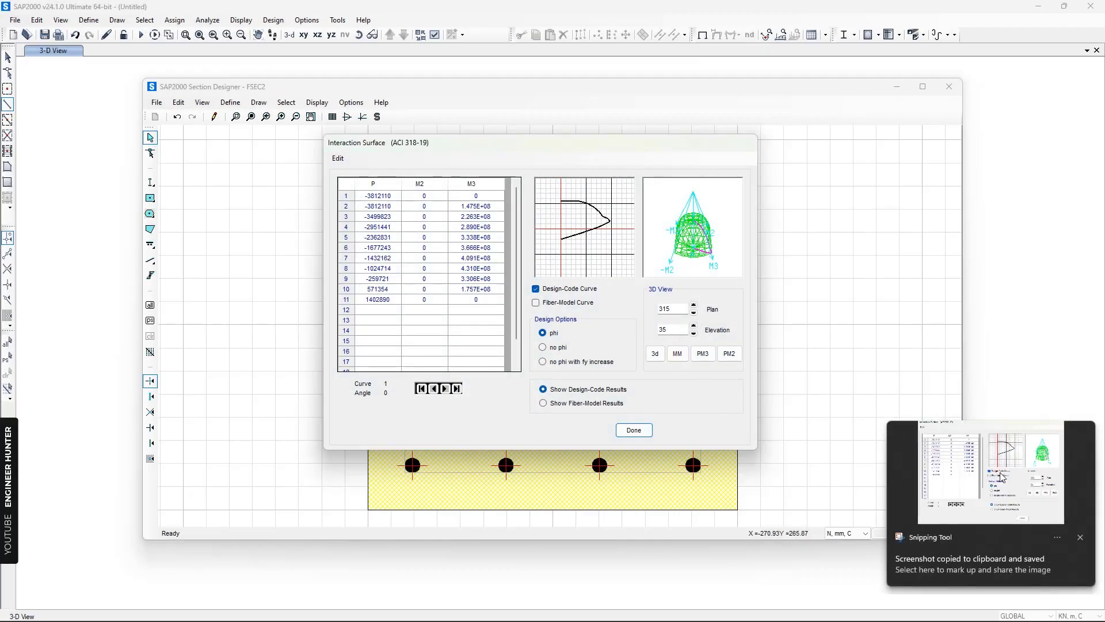
pyautogui.click(1001, 476)
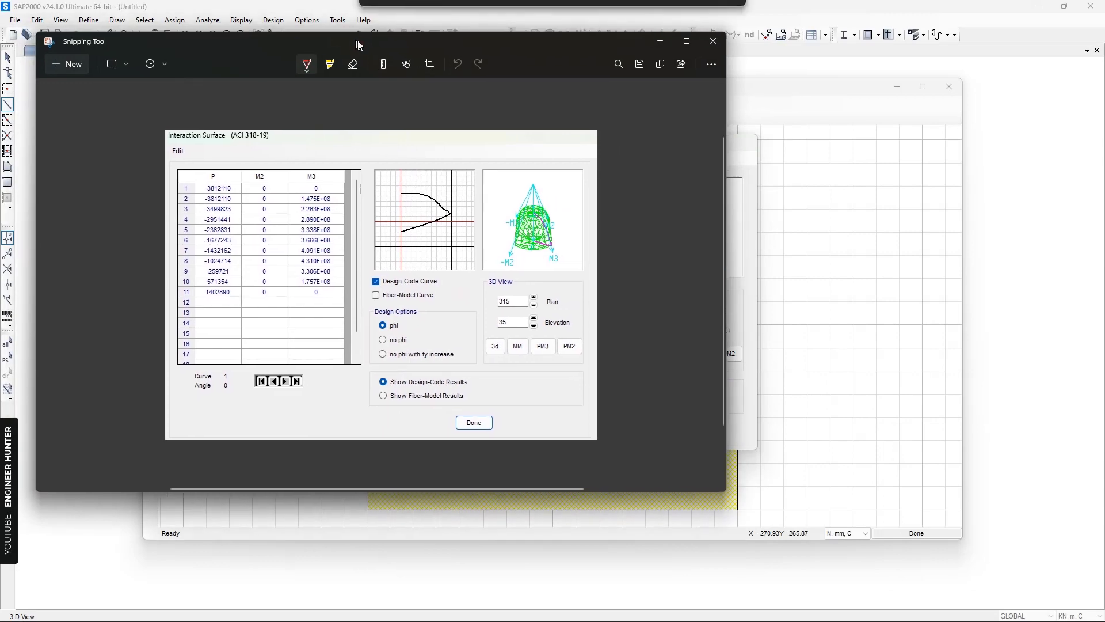
pyautogui.click(661, 41)
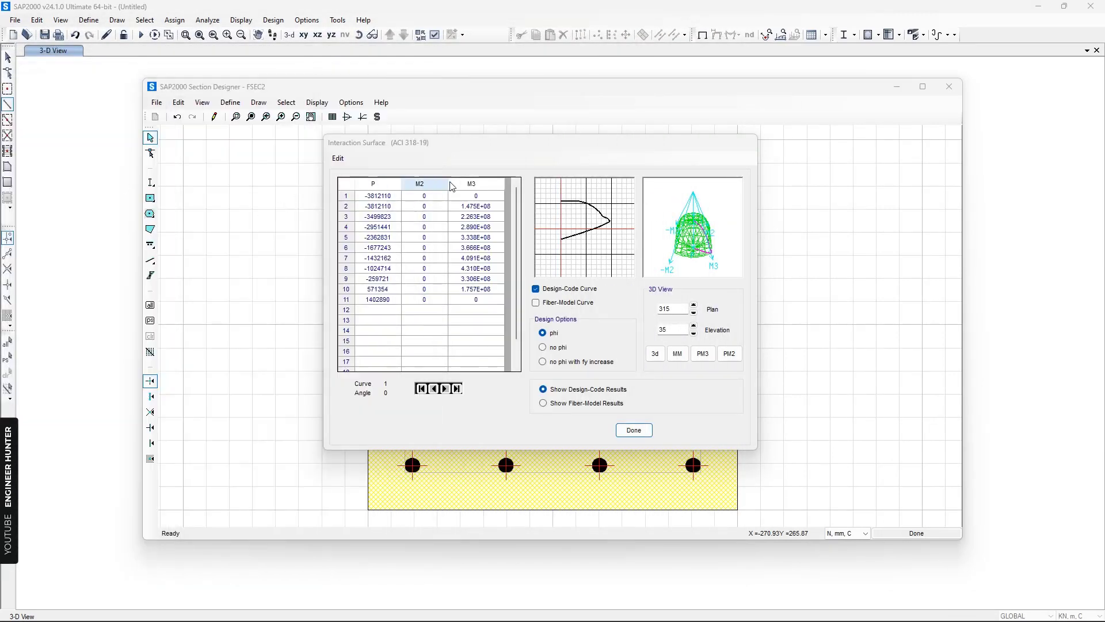
pyautogui.click(510, 333)
pyautogui.press('Return')
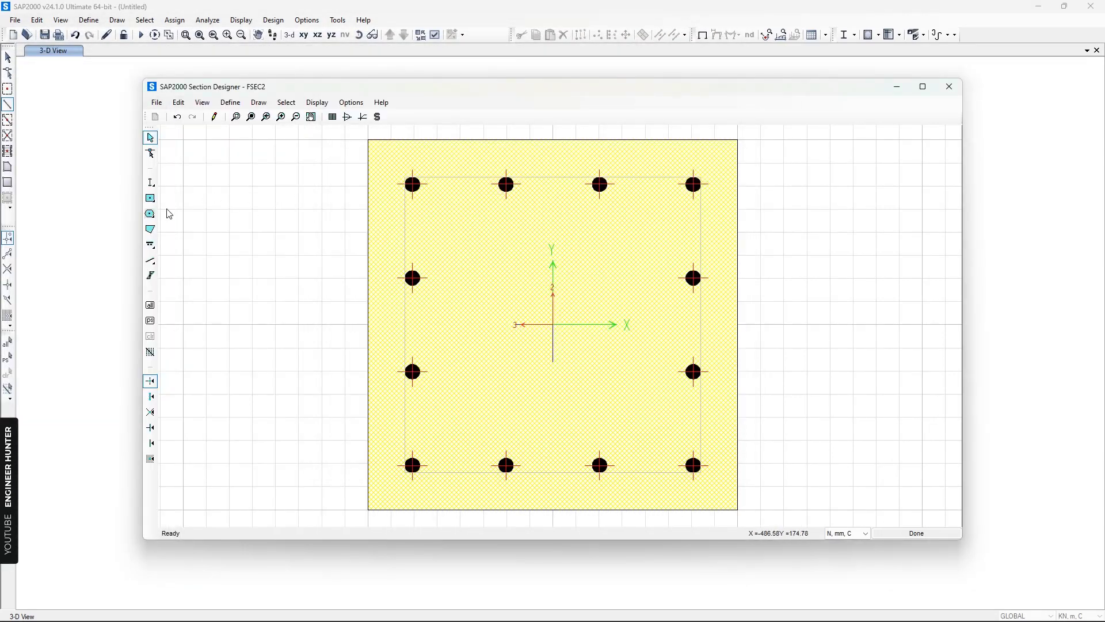
# Place an I/Wide Flange shape at the centre of the reinforced concrete section.
pyautogui.click(169, 185)
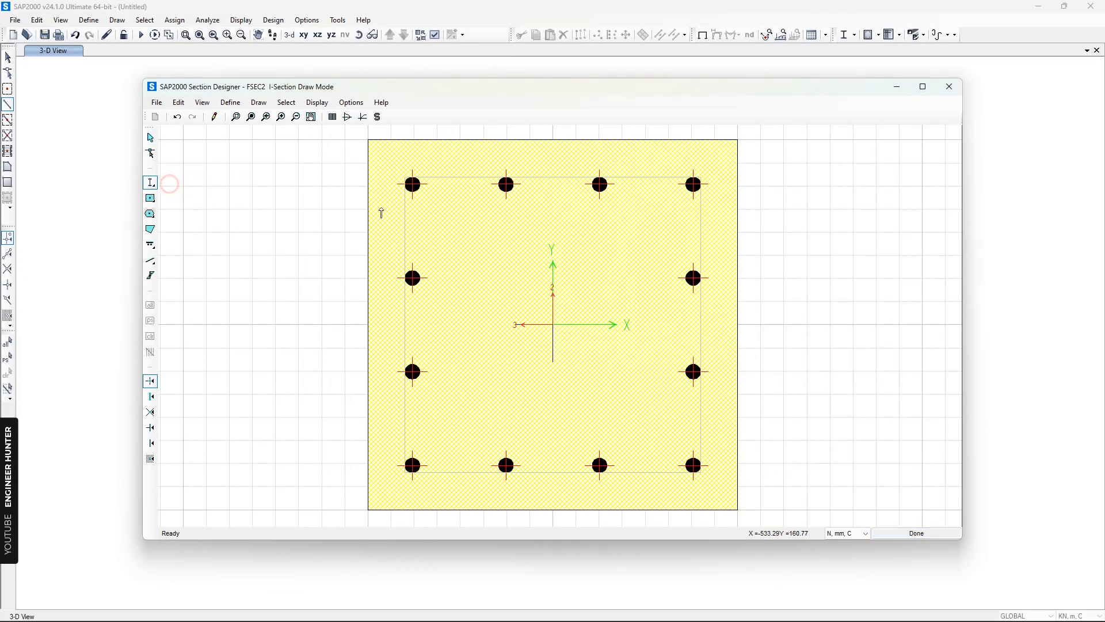
pyautogui.click(553, 325)
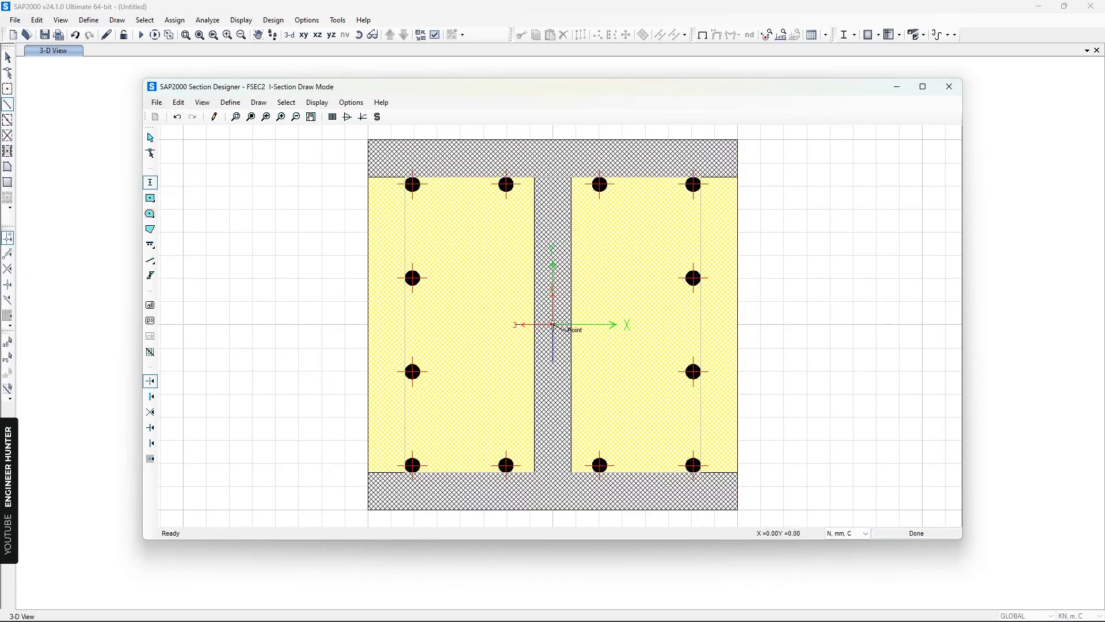
pyautogui.press('Escape')
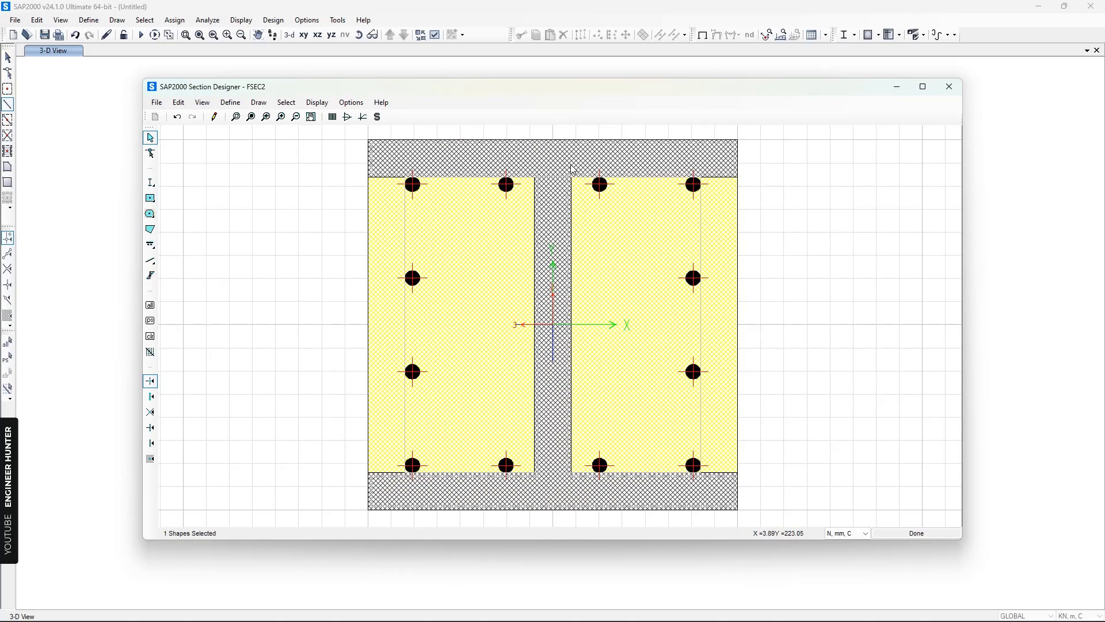
# Set the embedded I-shape's height and top width to 300 mm each and its top flange thickness to 16 mm.
pyautogui.rightClick(573, 166)
pyautogui.moveTo(577, 207); pyautogui.dragTo(779, 161)
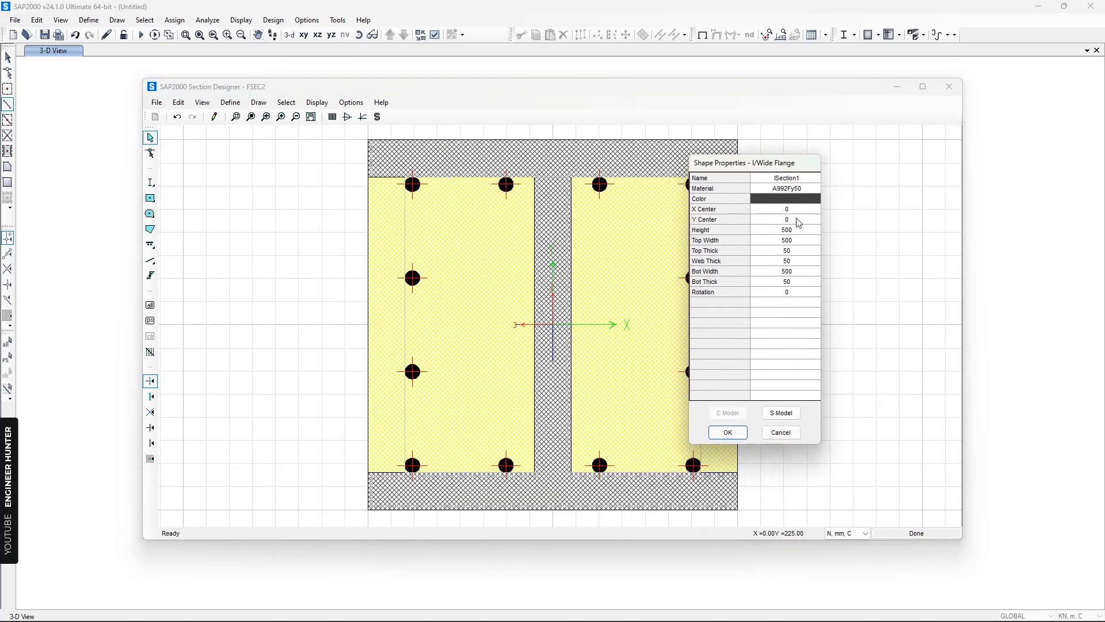
pyautogui.write('30')
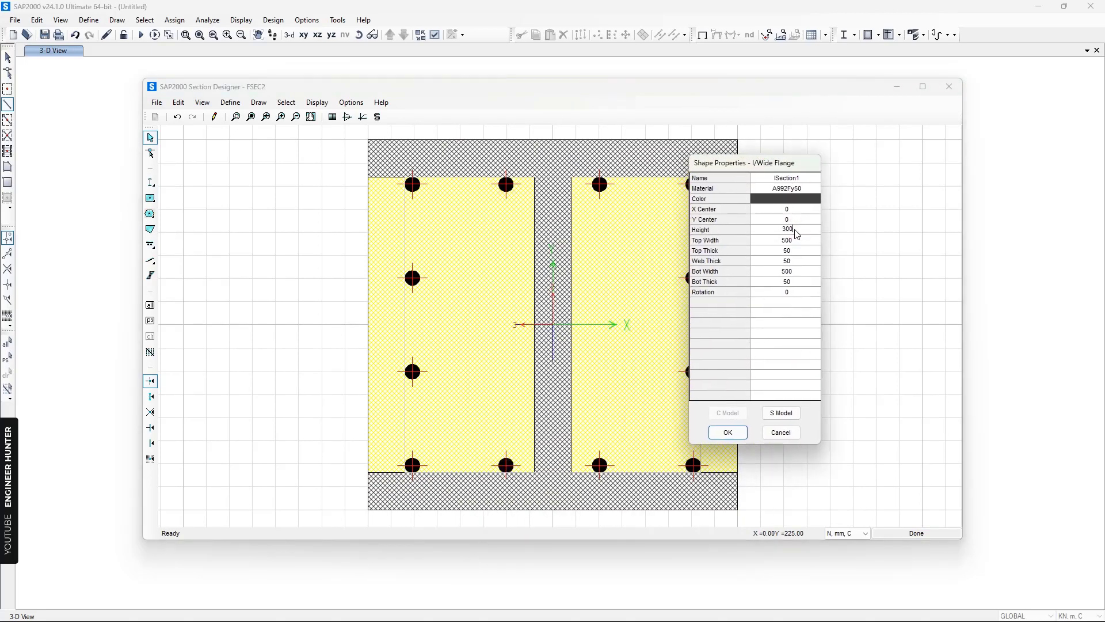
pyautogui.write('0')
pyautogui.press('Return')
pyautogui.write('300')
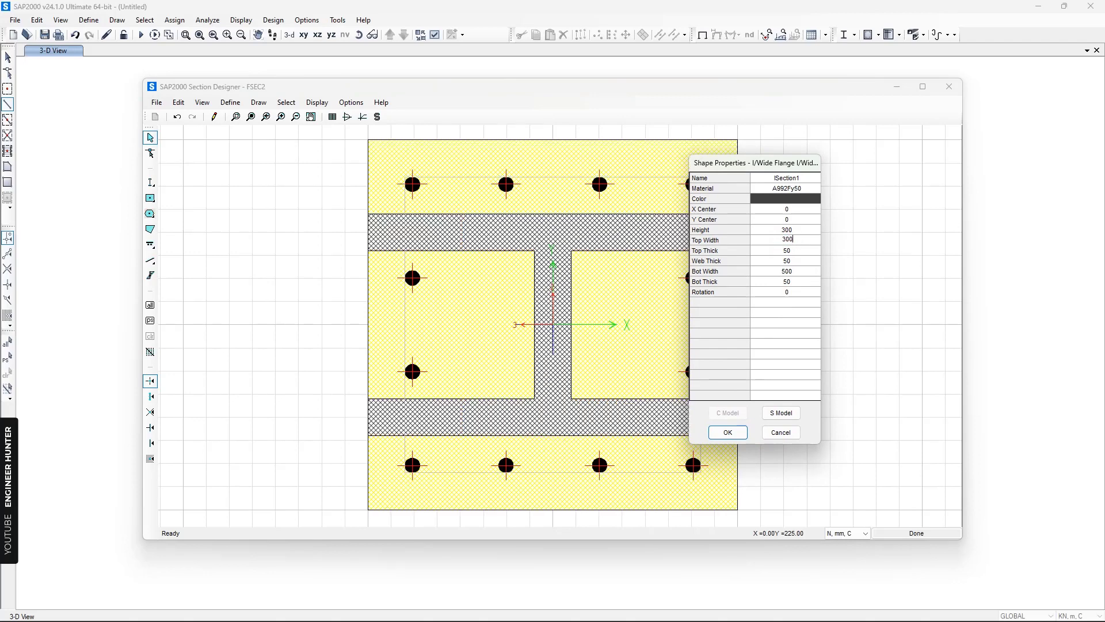
pyautogui.click(792, 252)
pyautogui.write('16')
# Set the I-shape's web thickness to 10 mm, bottom width to 300 mm and bottom thickness to 16 mm, and apply the properties.
pyautogui.click(796, 262)
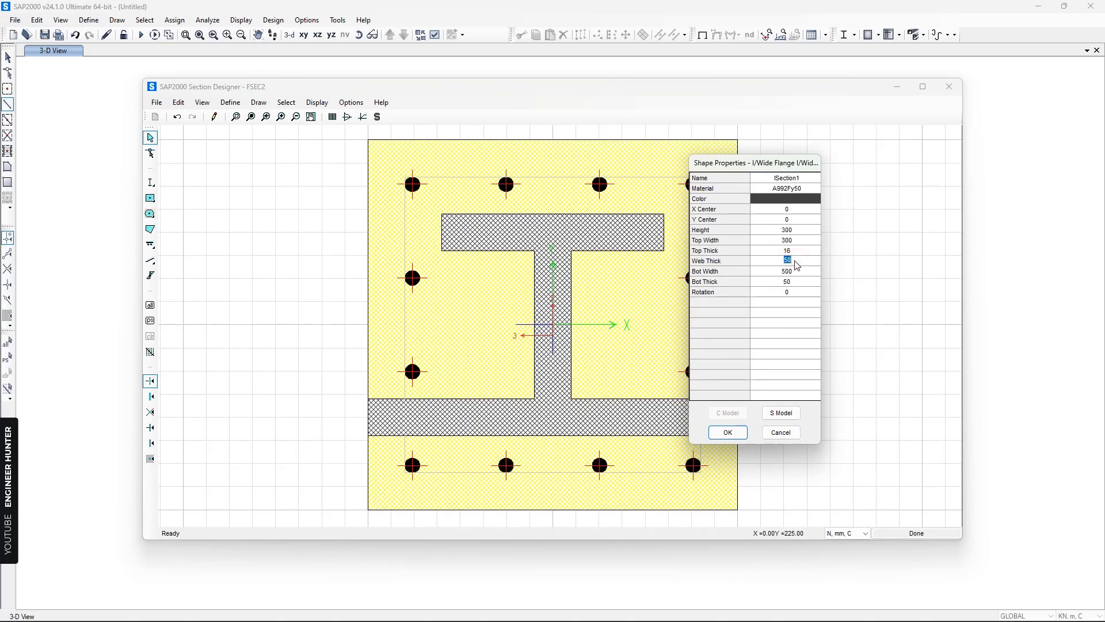
pyautogui.write('10')
pyautogui.click(793, 271)
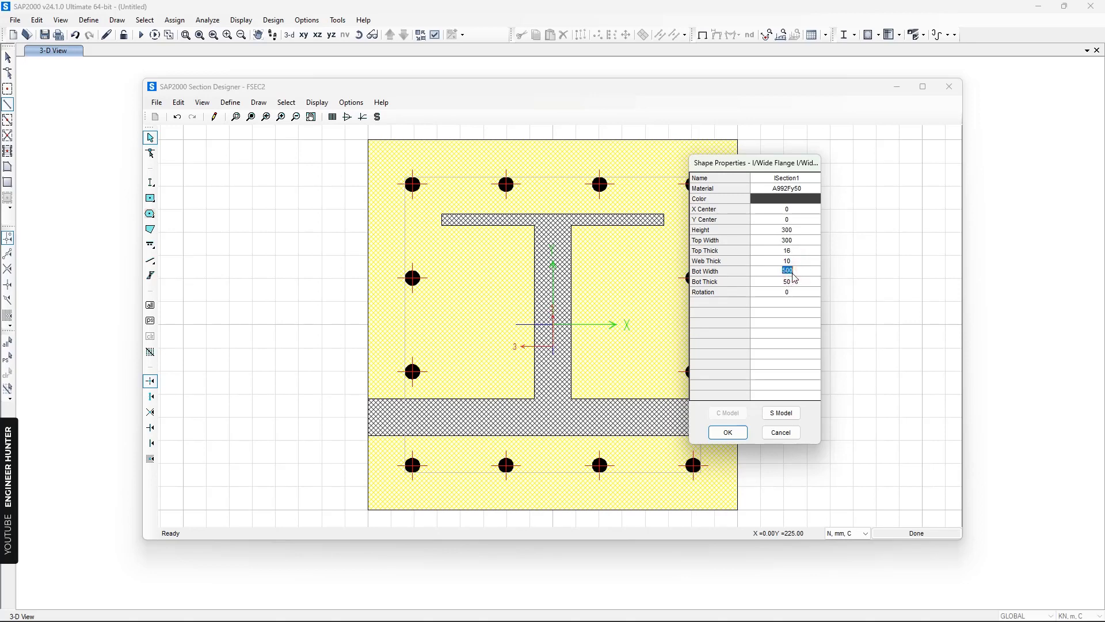
pyautogui.write('300')
pyautogui.click(791, 282)
pyautogui.write('16')
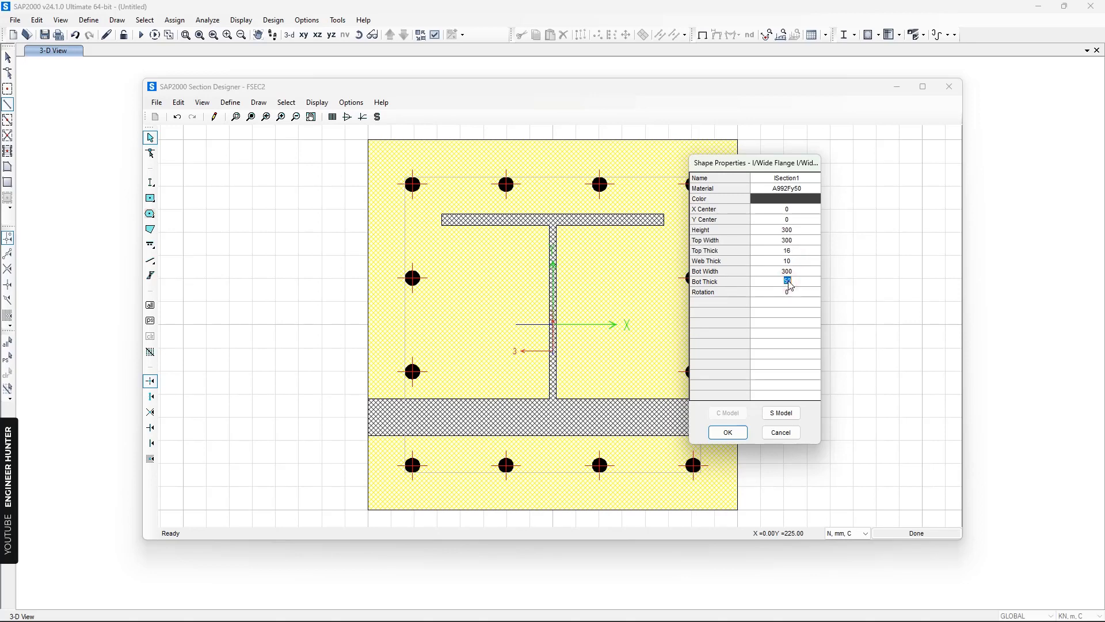
pyautogui.click(743, 433)
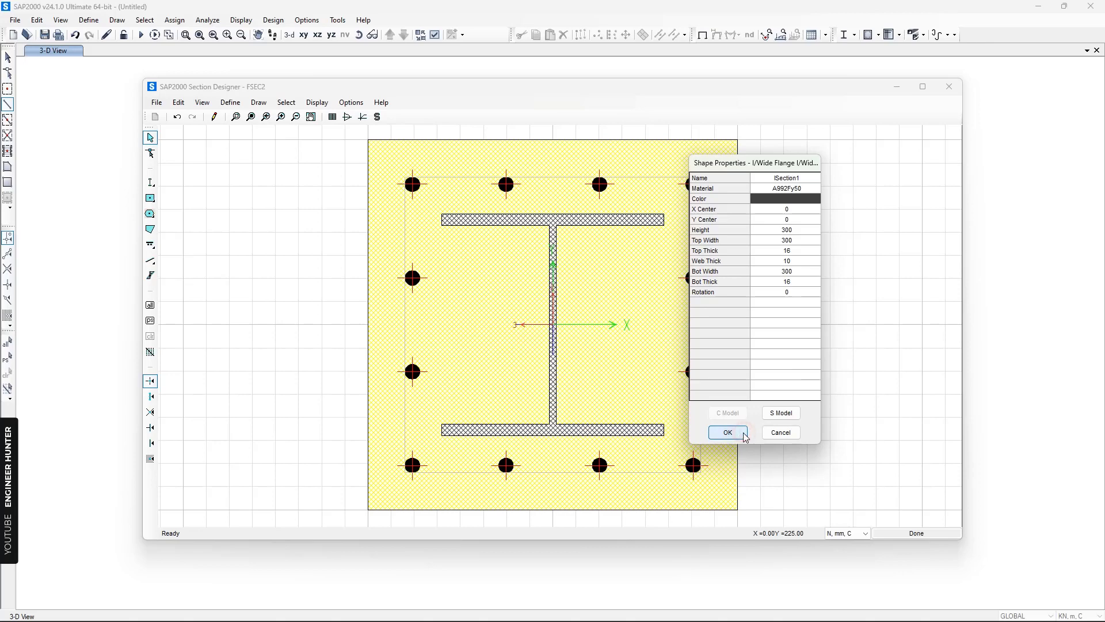
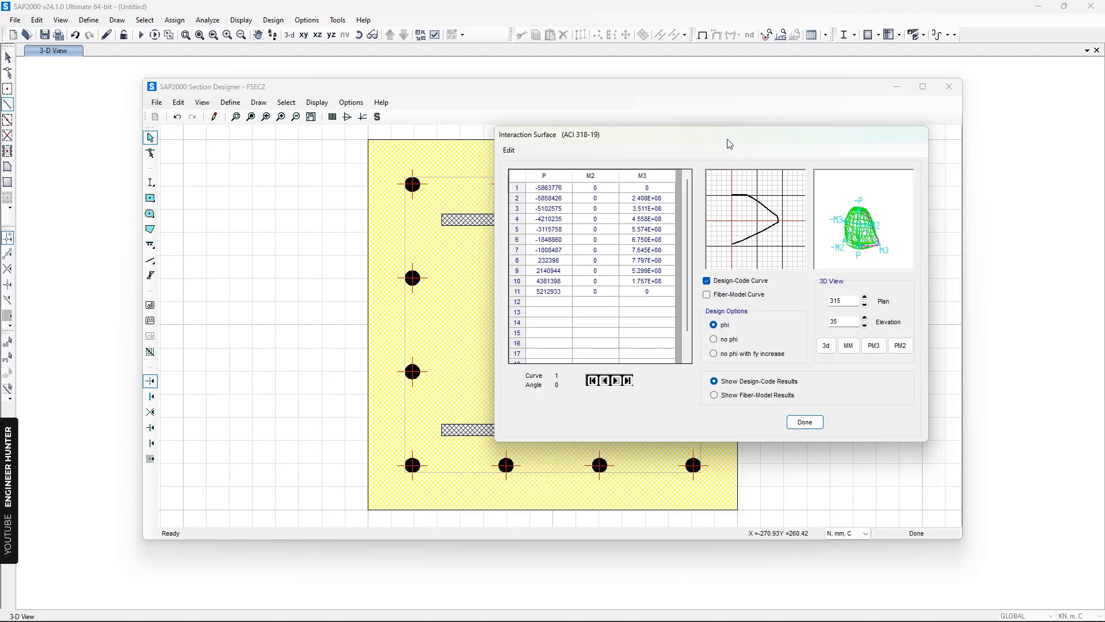
# Compare the interaction surface of the section with the embedded I-shape side by side with the Snipping Tool capture of the concrete-only surface.
pyautogui.moveTo(730, 144); pyautogui.dragTo(776, 162)
pyautogui.hotkey('alt', 'Tab')
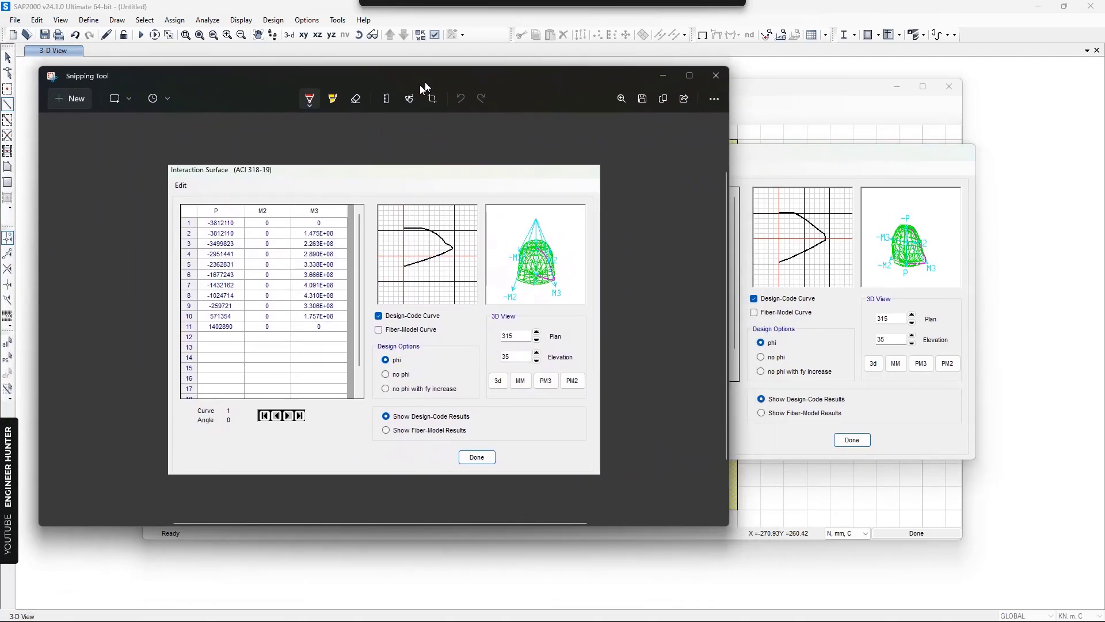
pyautogui.moveTo(422, 84); pyautogui.dragTo(415, 84)
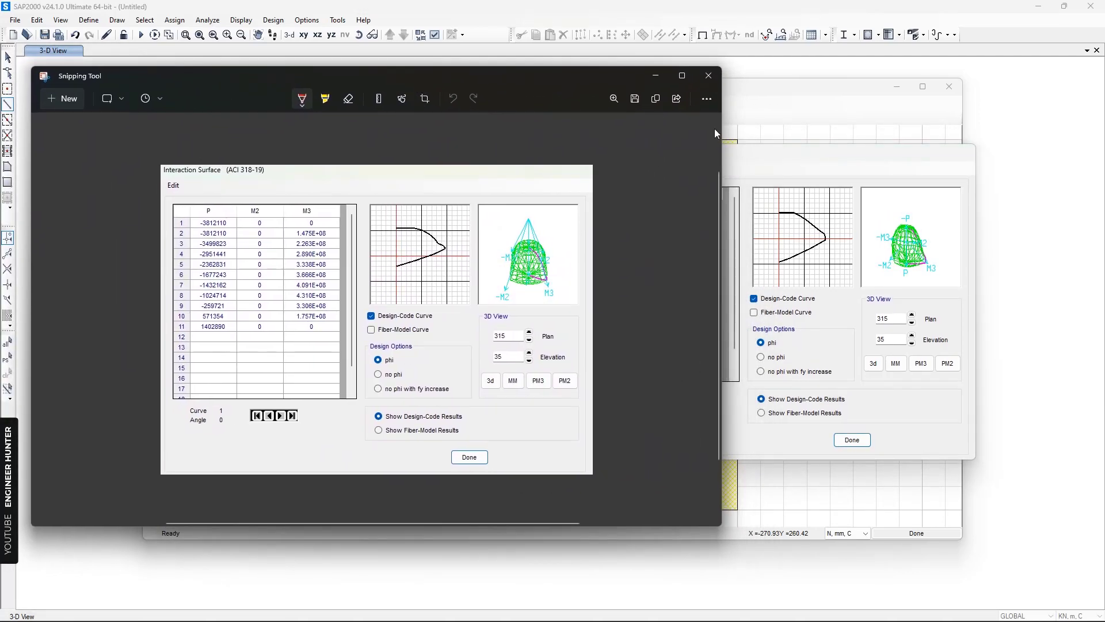
pyautogui.moveTo(721, 142); pyautogui.dragTo(543, 144)
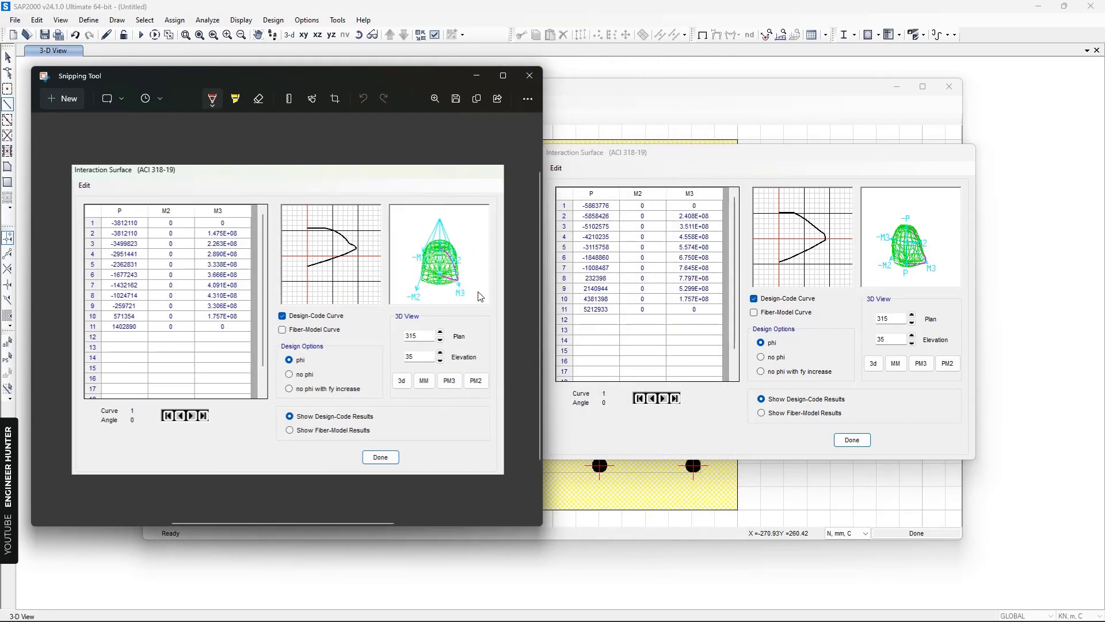
pyautogui.moveTo(438, 76); pyautogui.dragTo(606, 69)
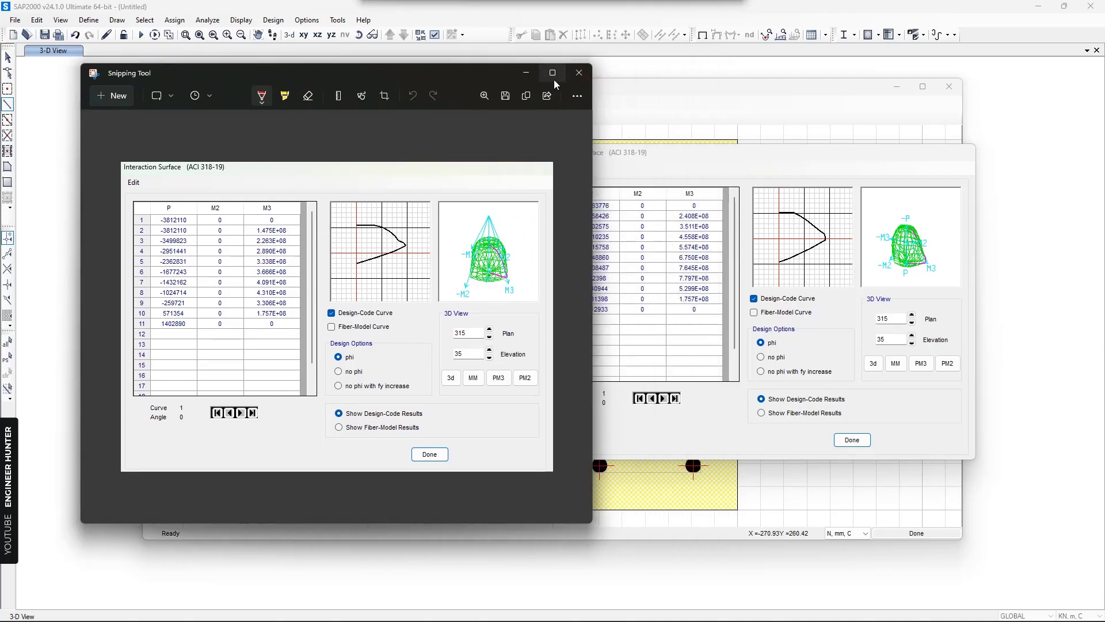
pyautogui.click(699, 69)
pyautogui.moveTo(703, 154); pyautogui.dragTo(629, 97)
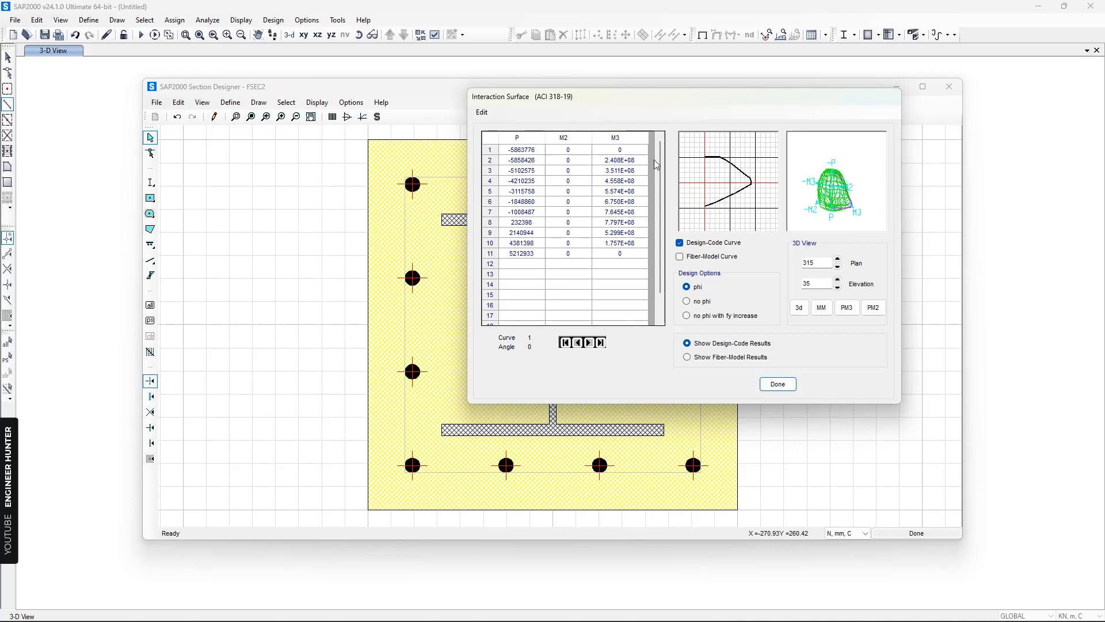
pyautogui.moveTo(588, 102); pyautogui.dragTo(650, 83)
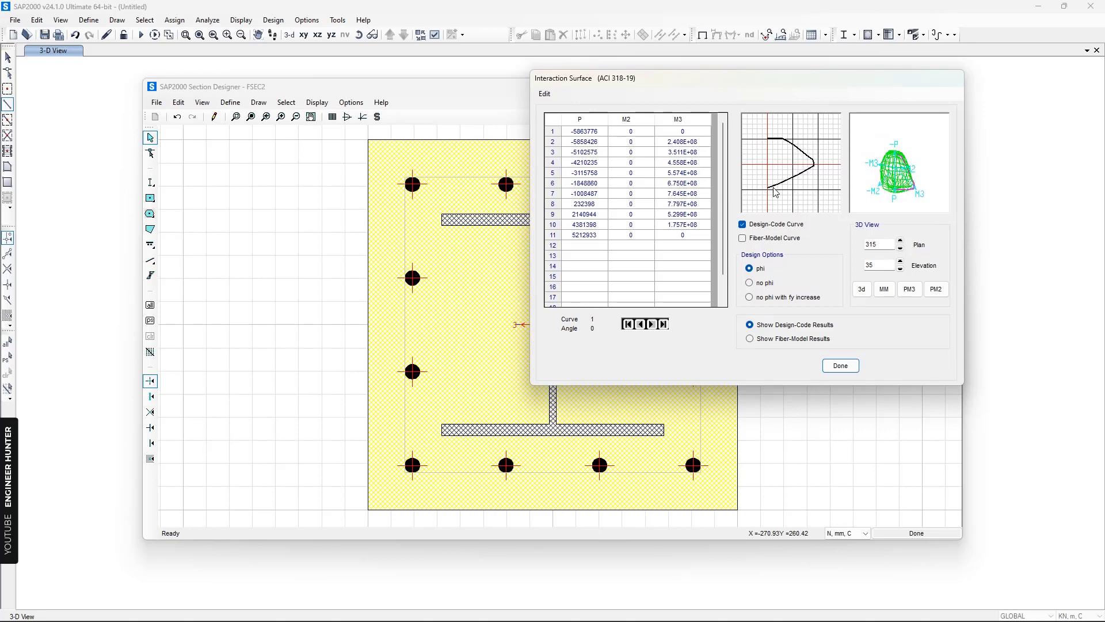
pyautogui.click(839, 366)
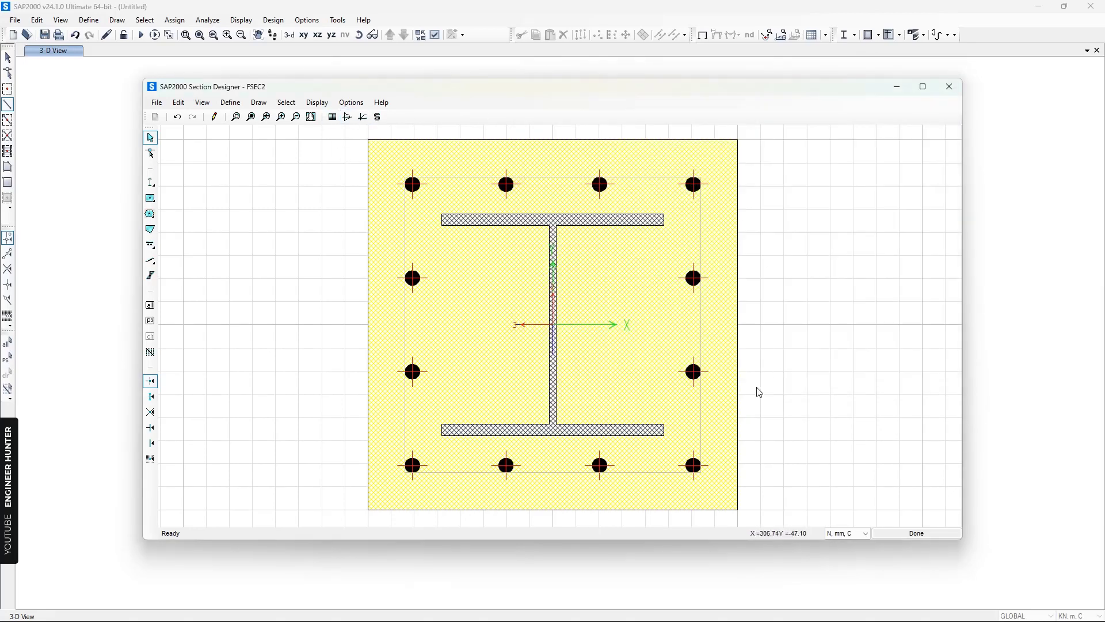
# Finish the FSEC2 section and accept its section data and the frame properties.
pyautogui.click(919, 534)
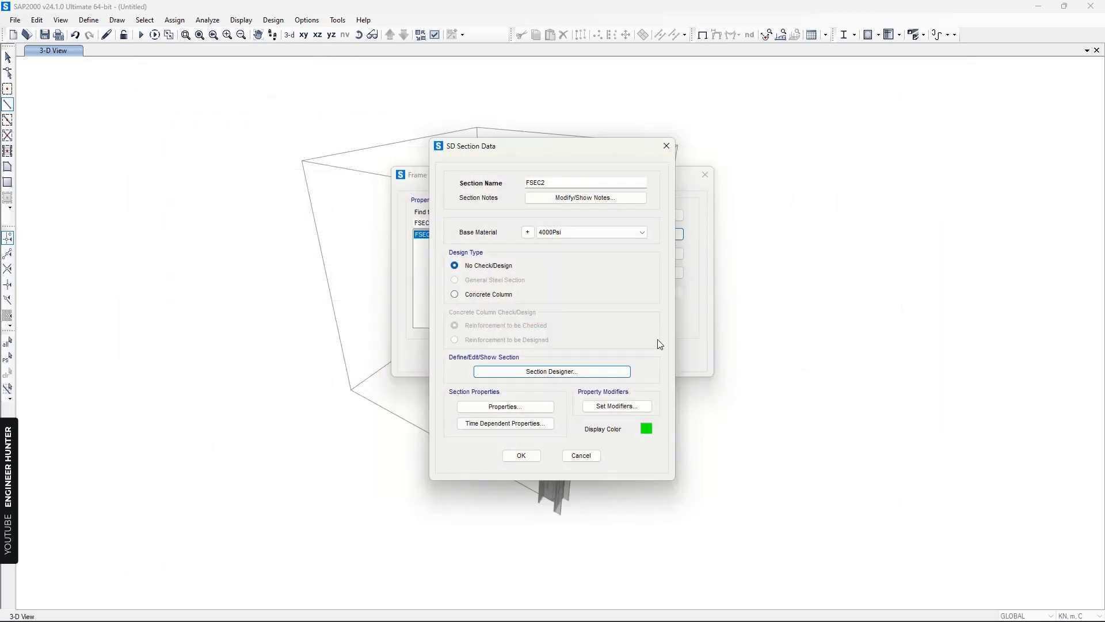
pyautogui.click(521, 456)
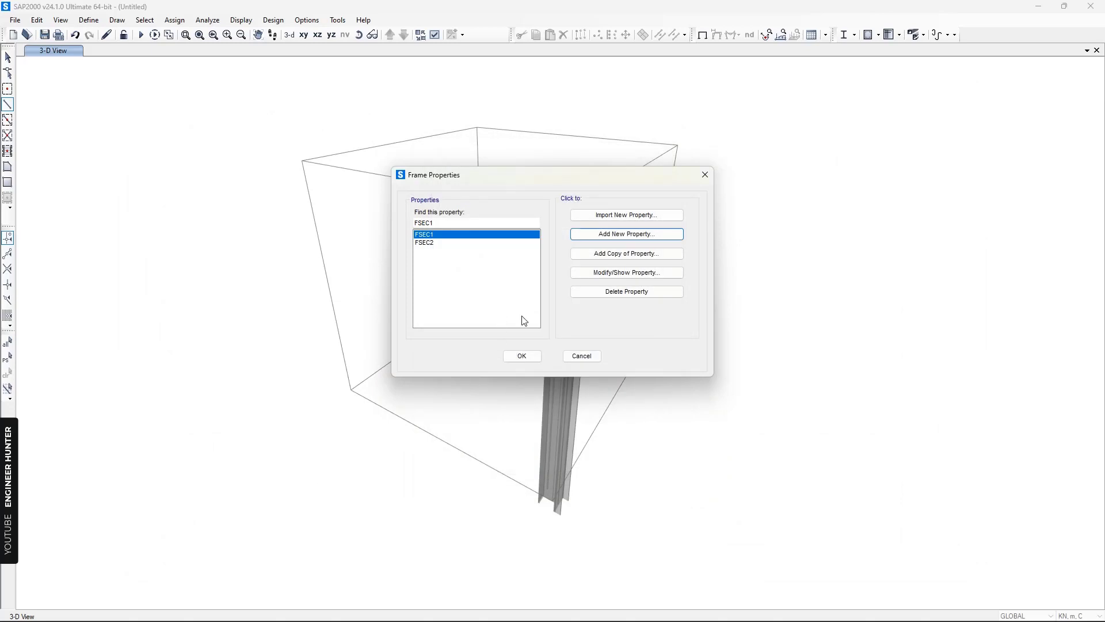
pyautogui.click(534, 356)
# Draw a straight frame with section FSEC2 upward along the empty vertical grid edge adjacent to the steel column on the near side.
pyautogui.click(7, 105)
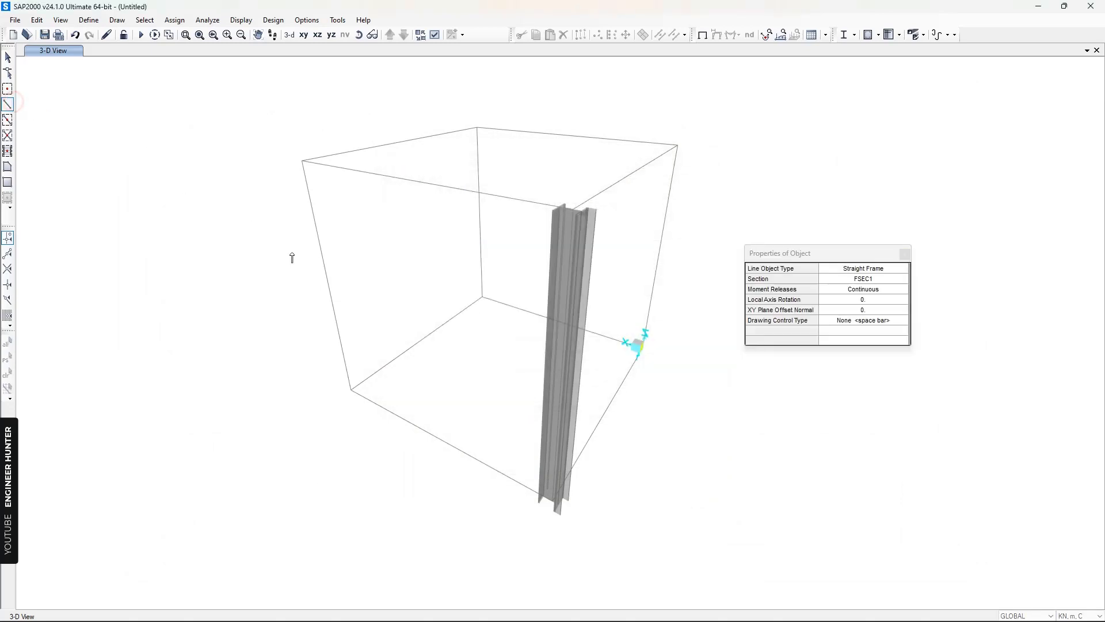
pyautogui.click(898, 279)
pyautogui.click(902, 280)
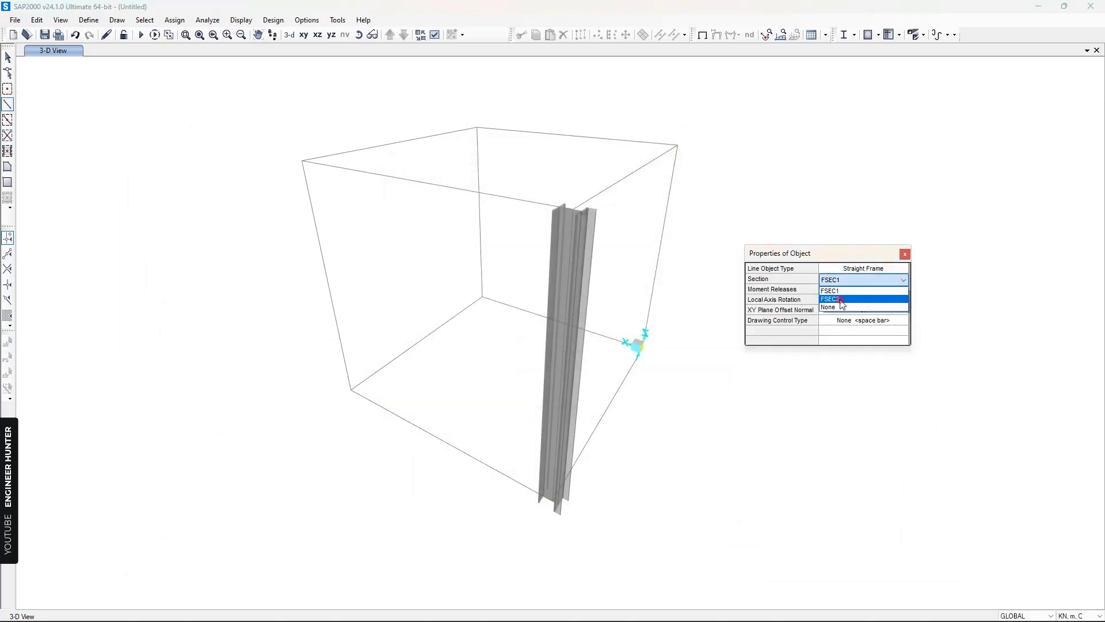
pyautogui.click(842, 300)
pyautogui.click(351, 390)
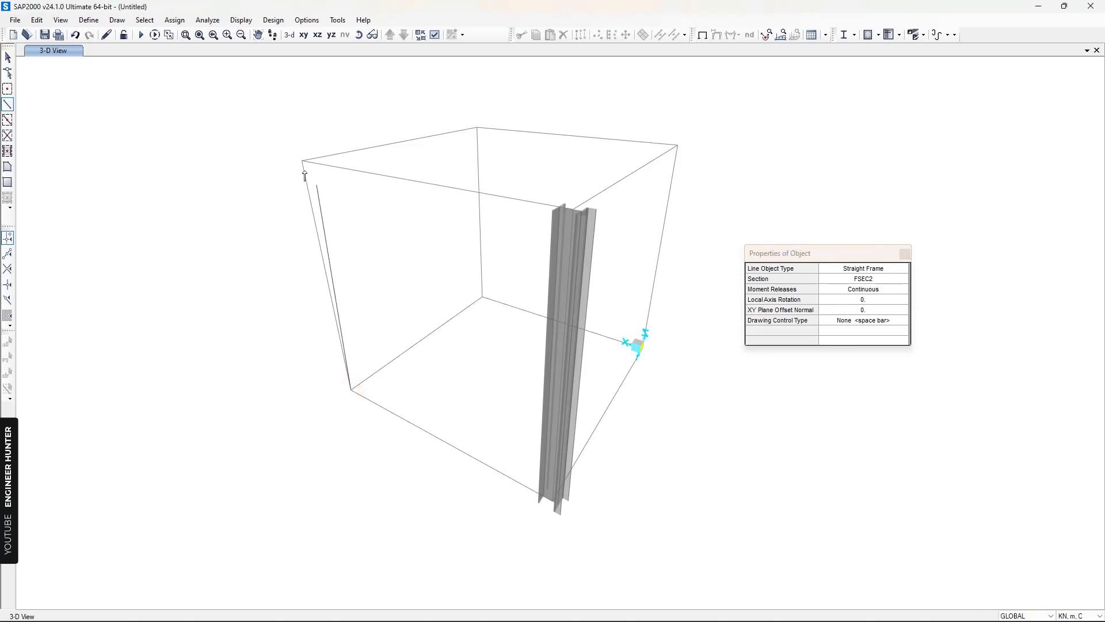
pyautogui.click(302, 161)
pyautogui.press('Escape')
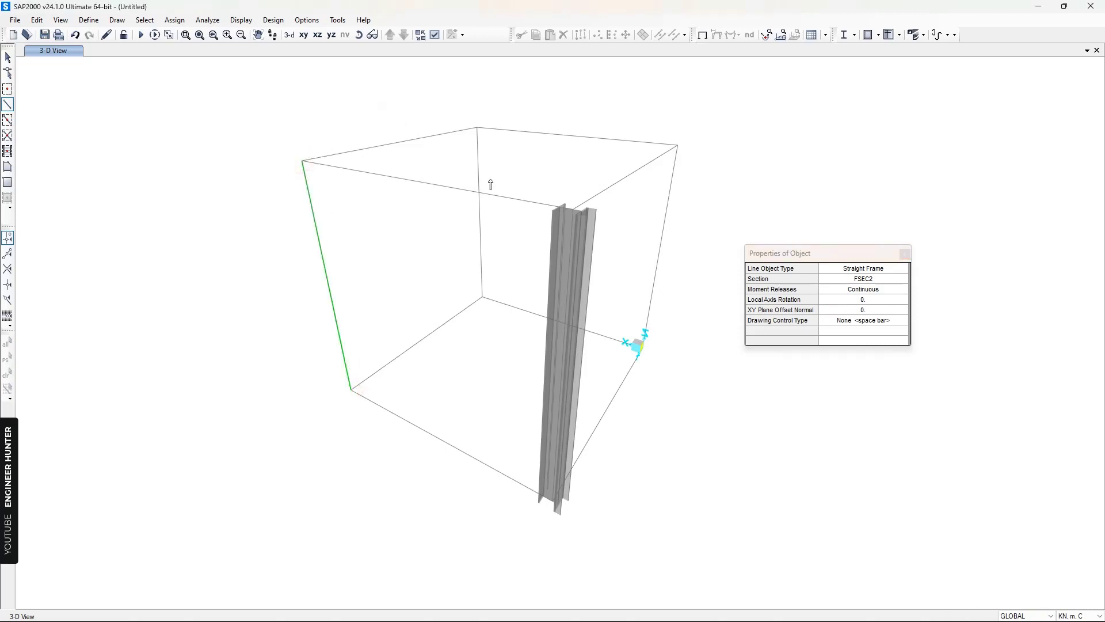
pyautogui.click(904, 254)
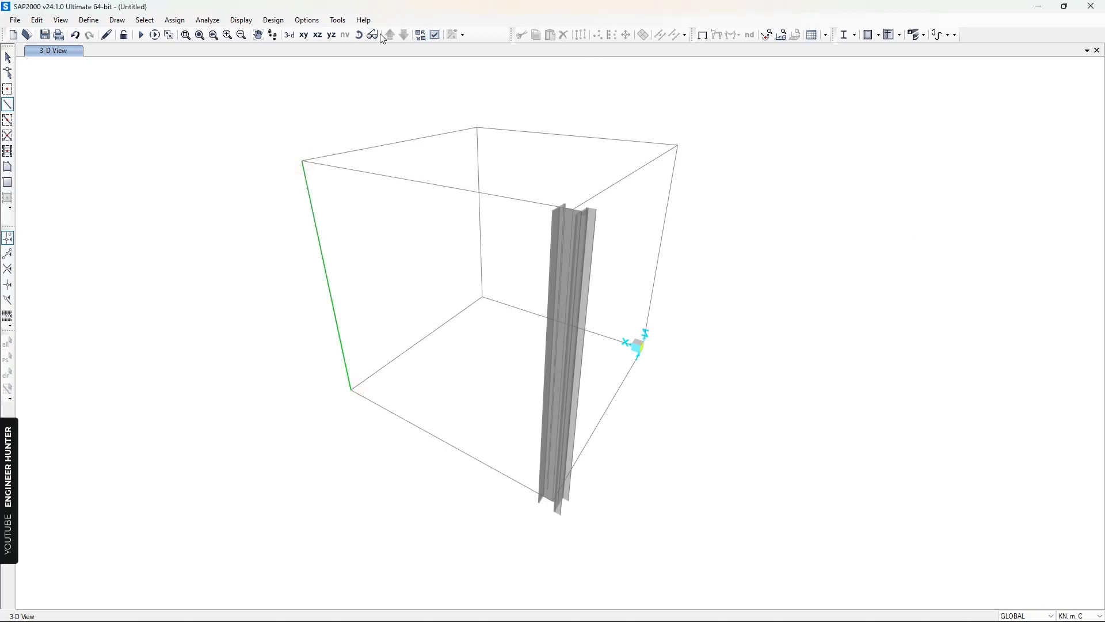
# Examine the extruded FSEC2 column with its embedded I-shape and bars from several angles in the 3-D view.
pyautogui.click(702, 34)
pyautogui.keyDown('shift'); pyautogui.moveTo(412, 230); pyautogui.dragTo(546, 303, button='middle'); pyautogui.keyUp('shift')
pyautogui.keyDown('shift'); pyautogui.moveTo(530, 399); pyautogui.dragTo(414, 402, button='middle'); pyautogui.keyUp('shift')
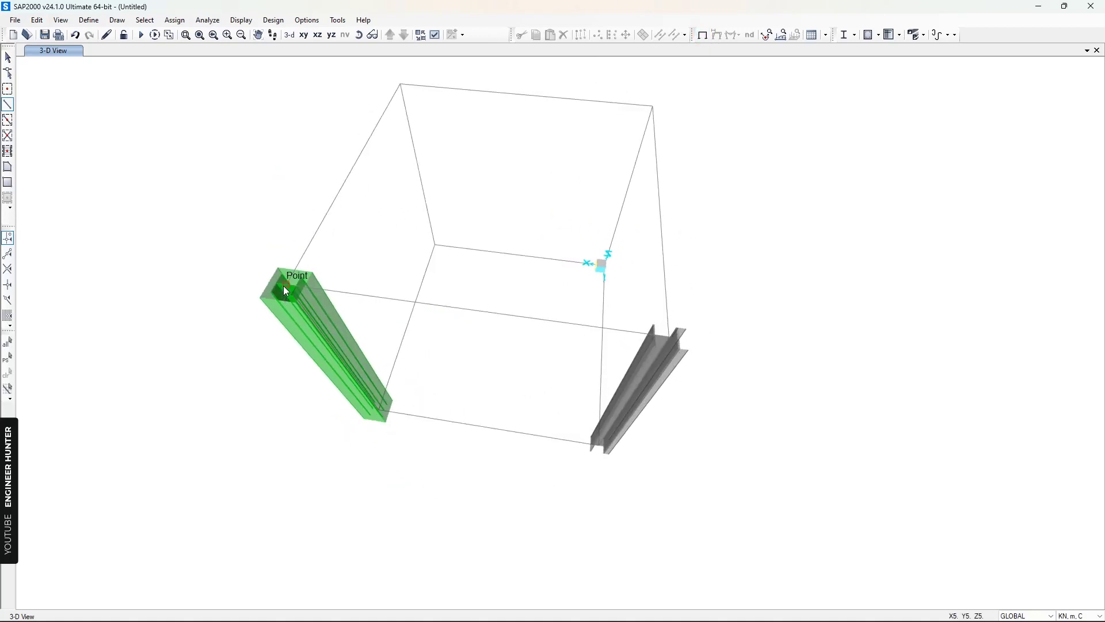
pyautogui.scroll(3, 294, 282)
pyautogui.scroll(-3, 467, 302)
pyautogui.scroll(-3, 647, 373)
pyautogui.keyDown('shift'); pyautogui.moveTo(646, 373); pyautogui.dragTo(743, 211, button='middle'); pyautogui.keyUp('shift')
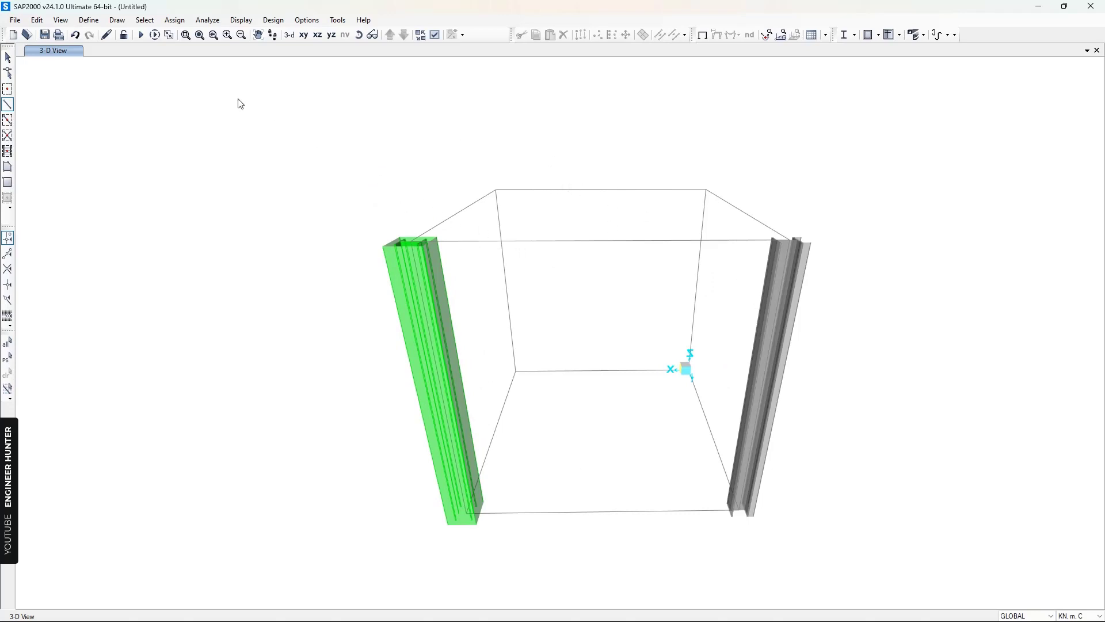
# Open the frame section definitions.
pyautogui.click(89, 20)
pyautogui.moveTo(115, 51)
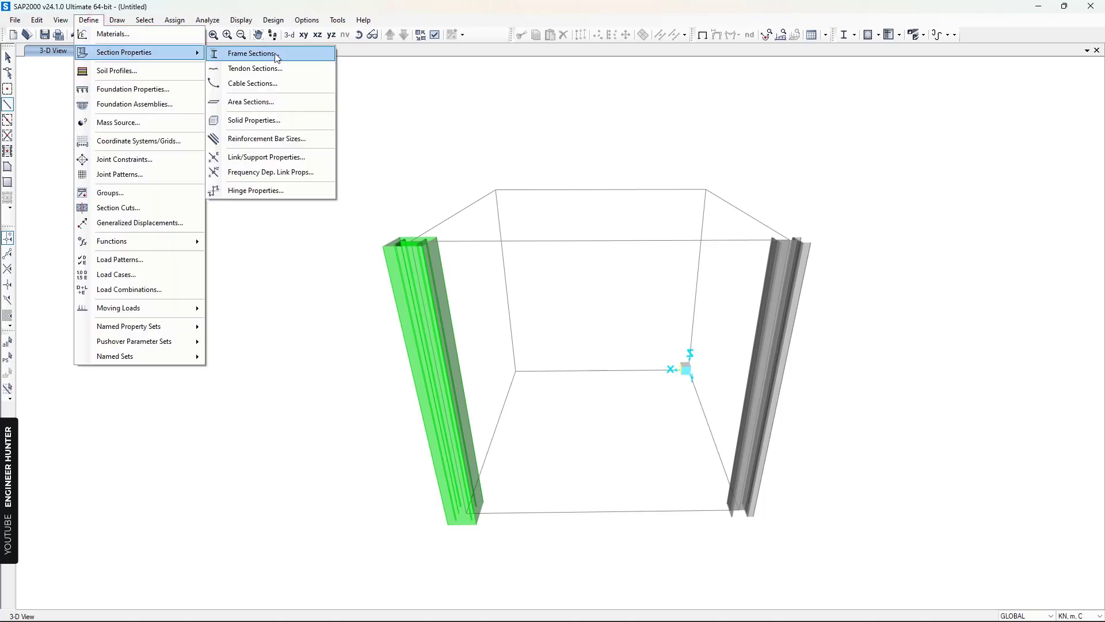